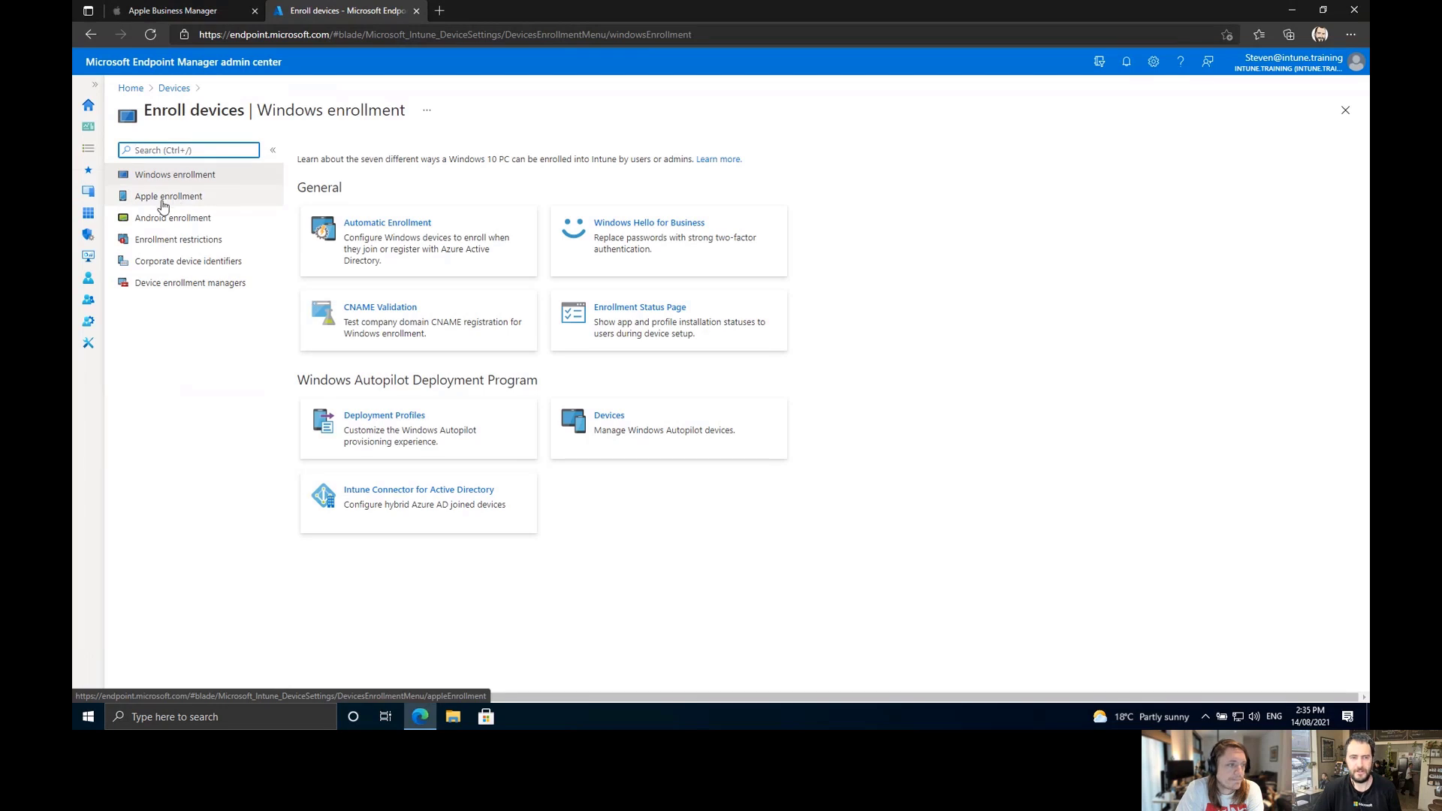
Start adding a new enrollment program token for Apple device enrollment.
left_click(170, 205)
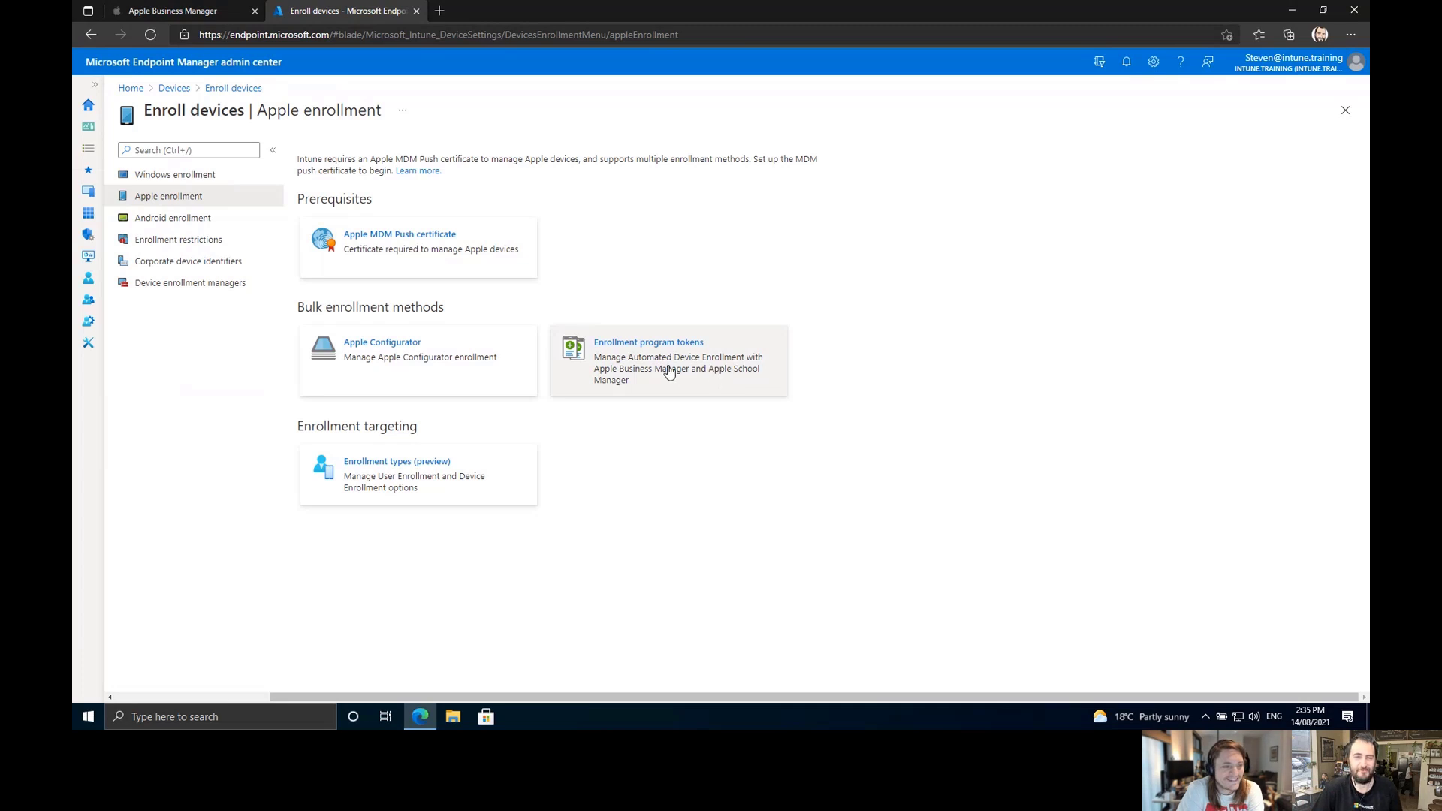
left_click(646, 360)
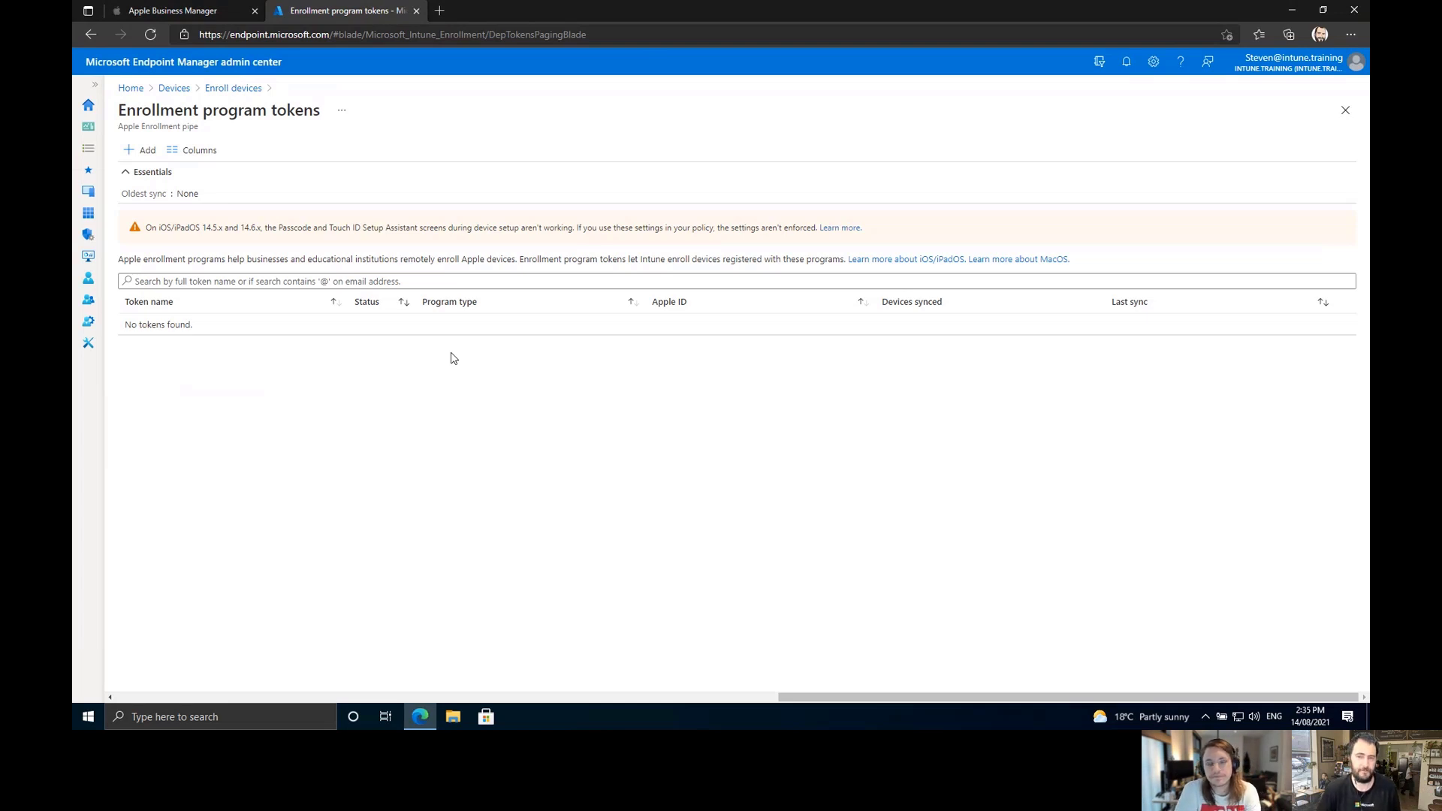
left_click(147, 151)
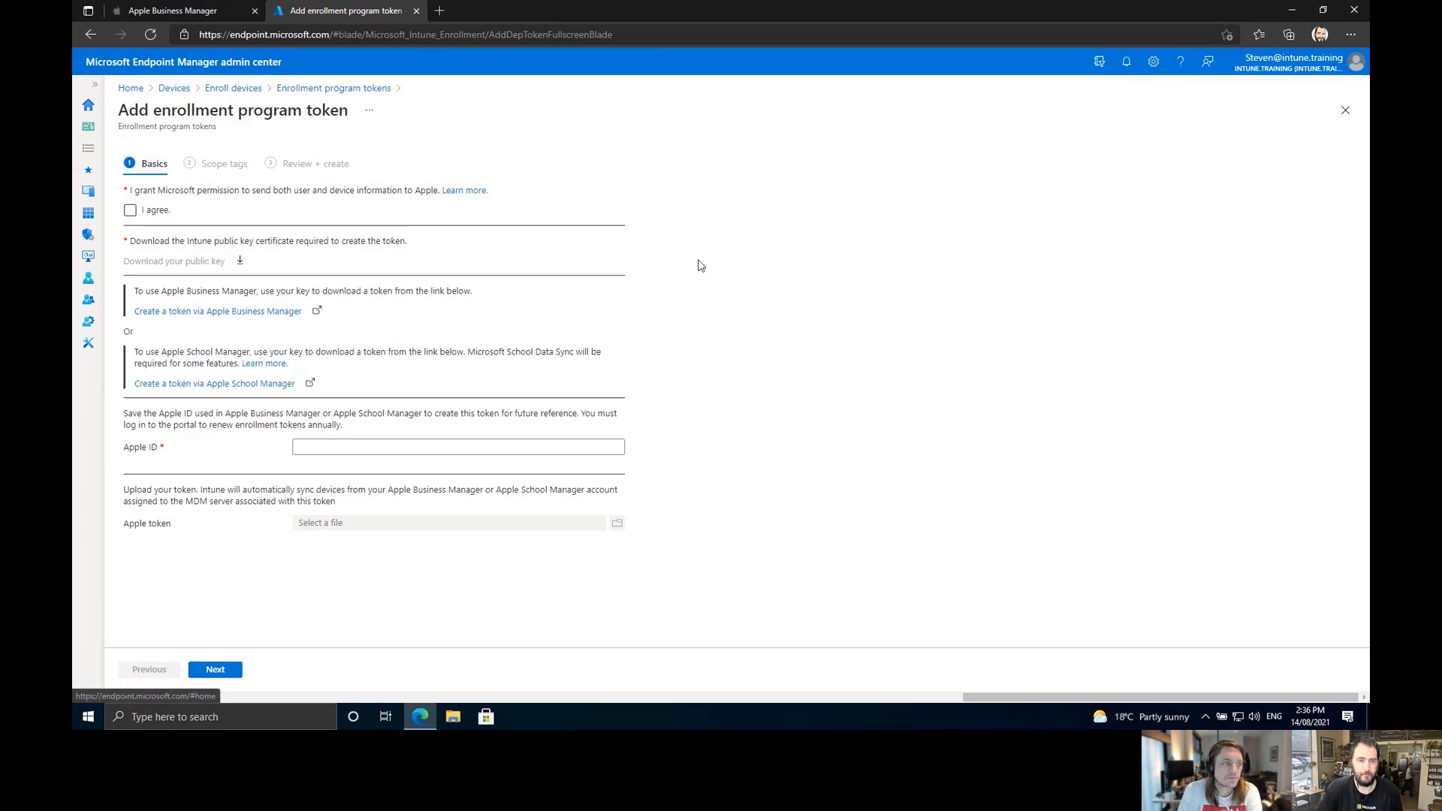
Agree to let Microsoft send user and device information to Apple, and download the Intune public key.
left_click(234, 216)
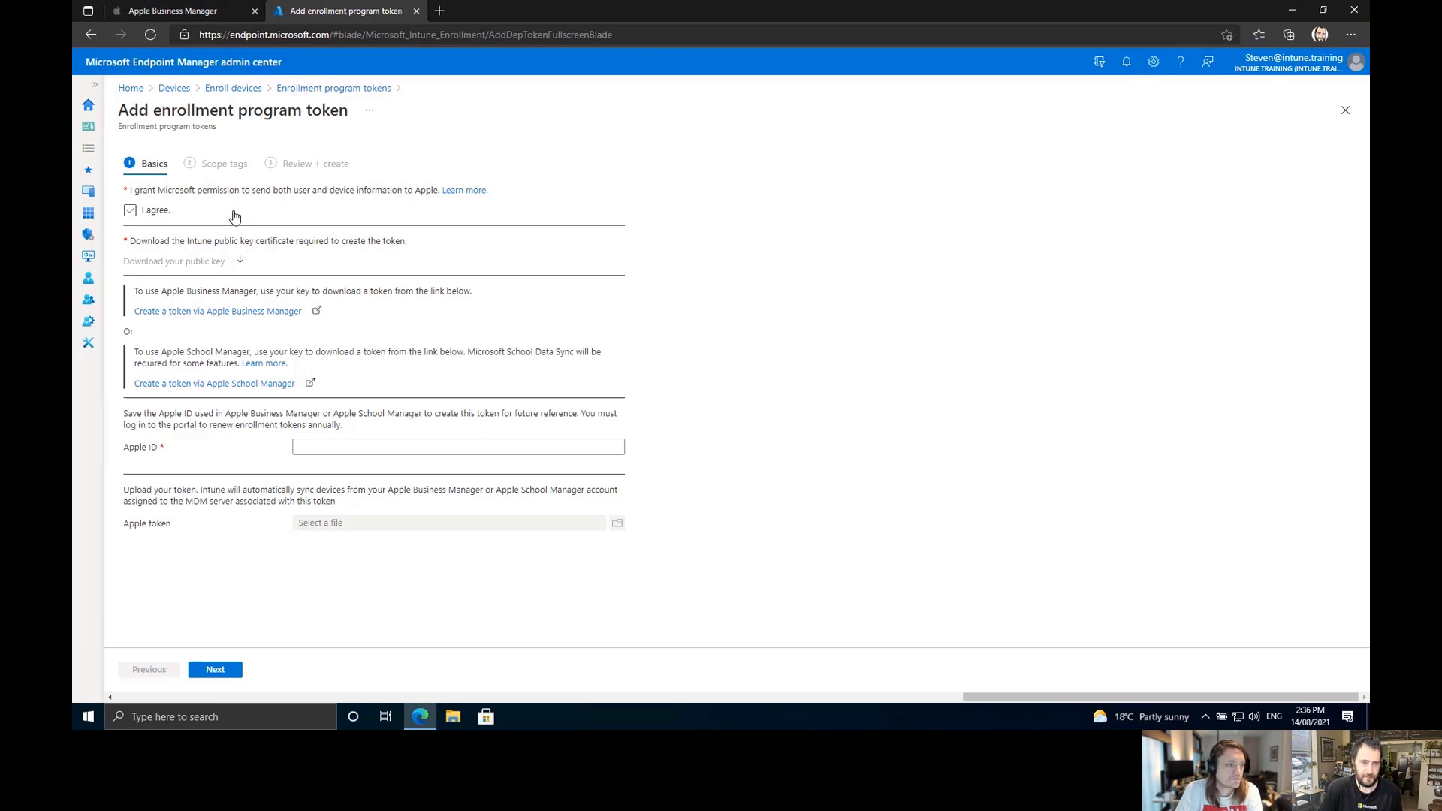
left_click(234, 216)
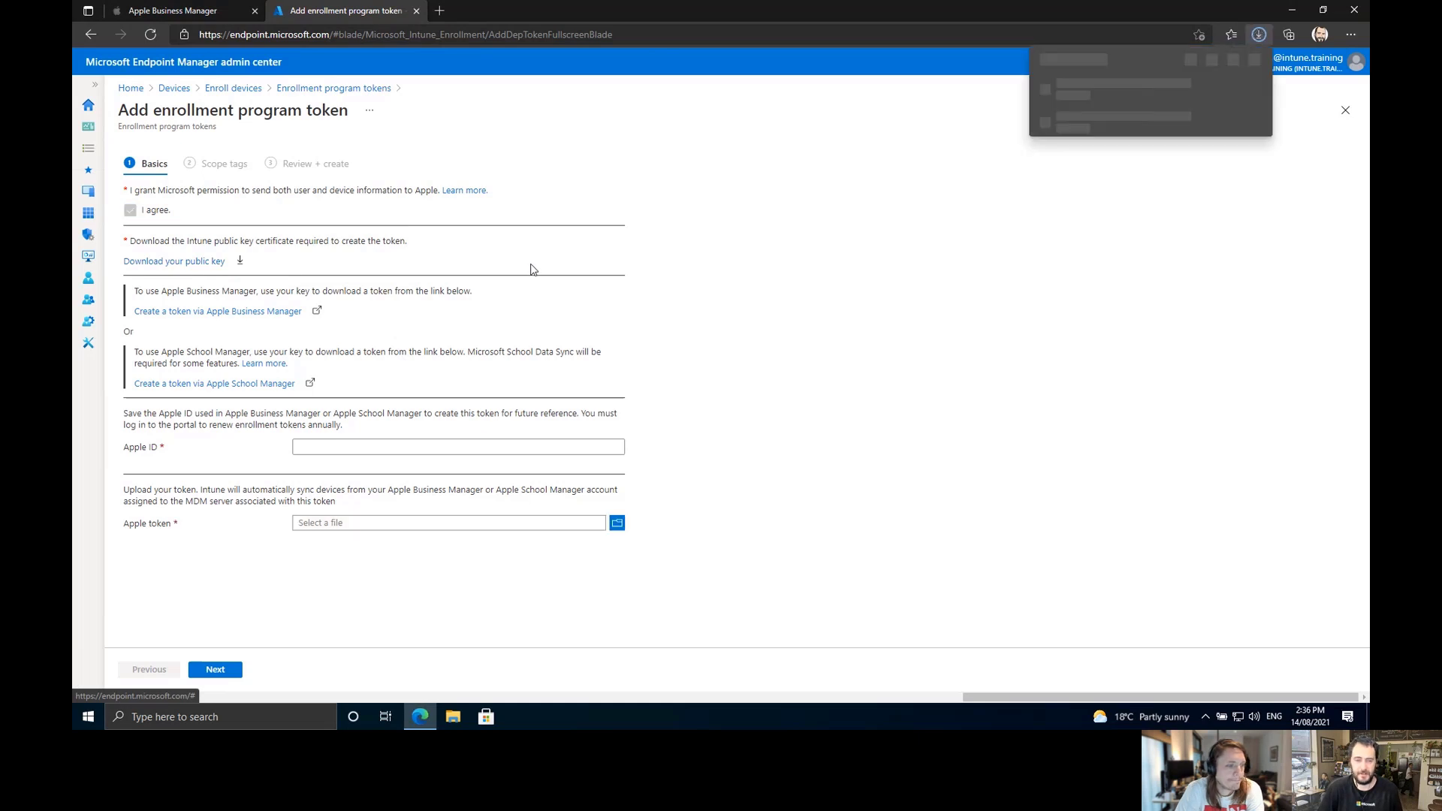
mouse_move(1123, 102)
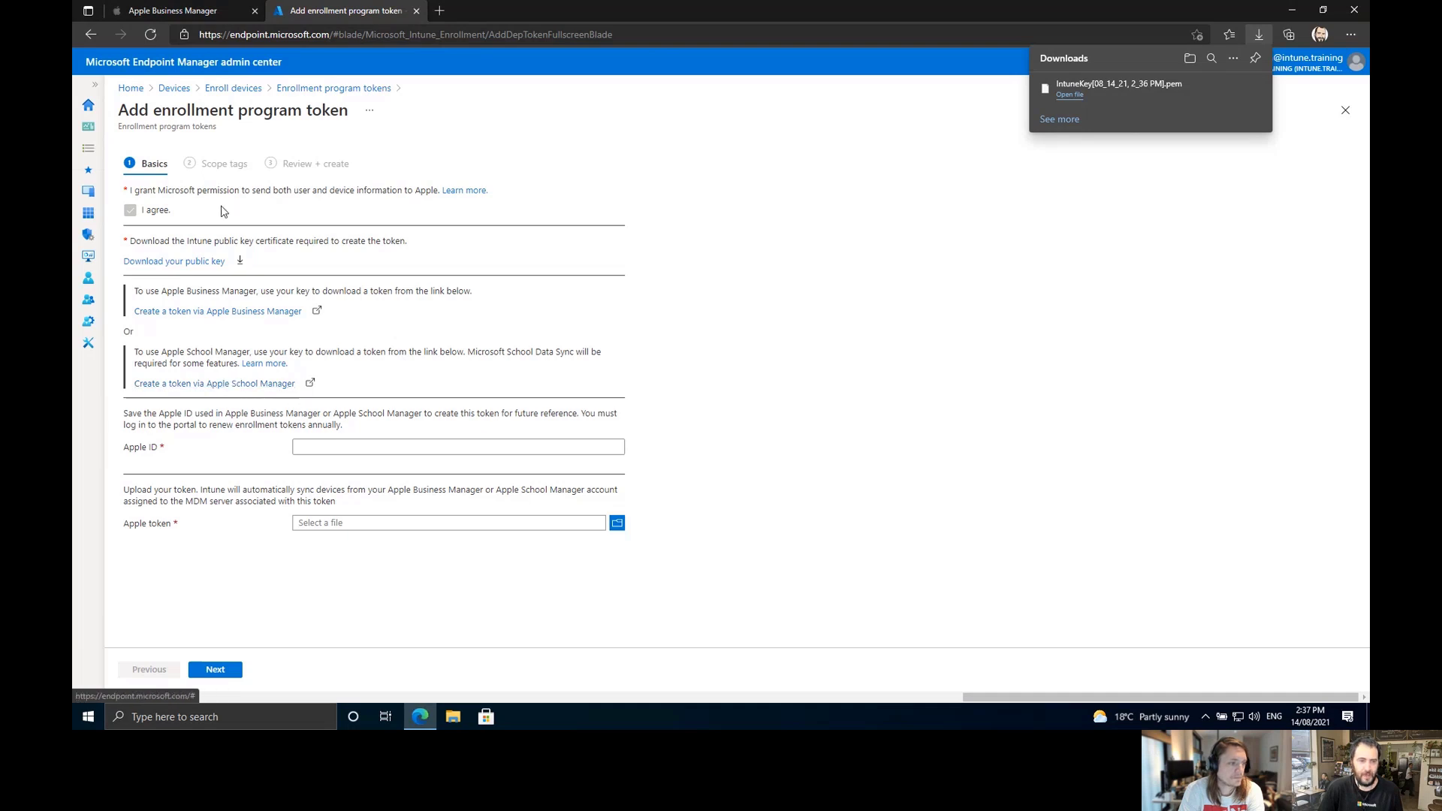
In Apple Business Manager, add an MDM server and name it "Intune Training Tenant♥" with the heart emoji.
left_click(189, 16)
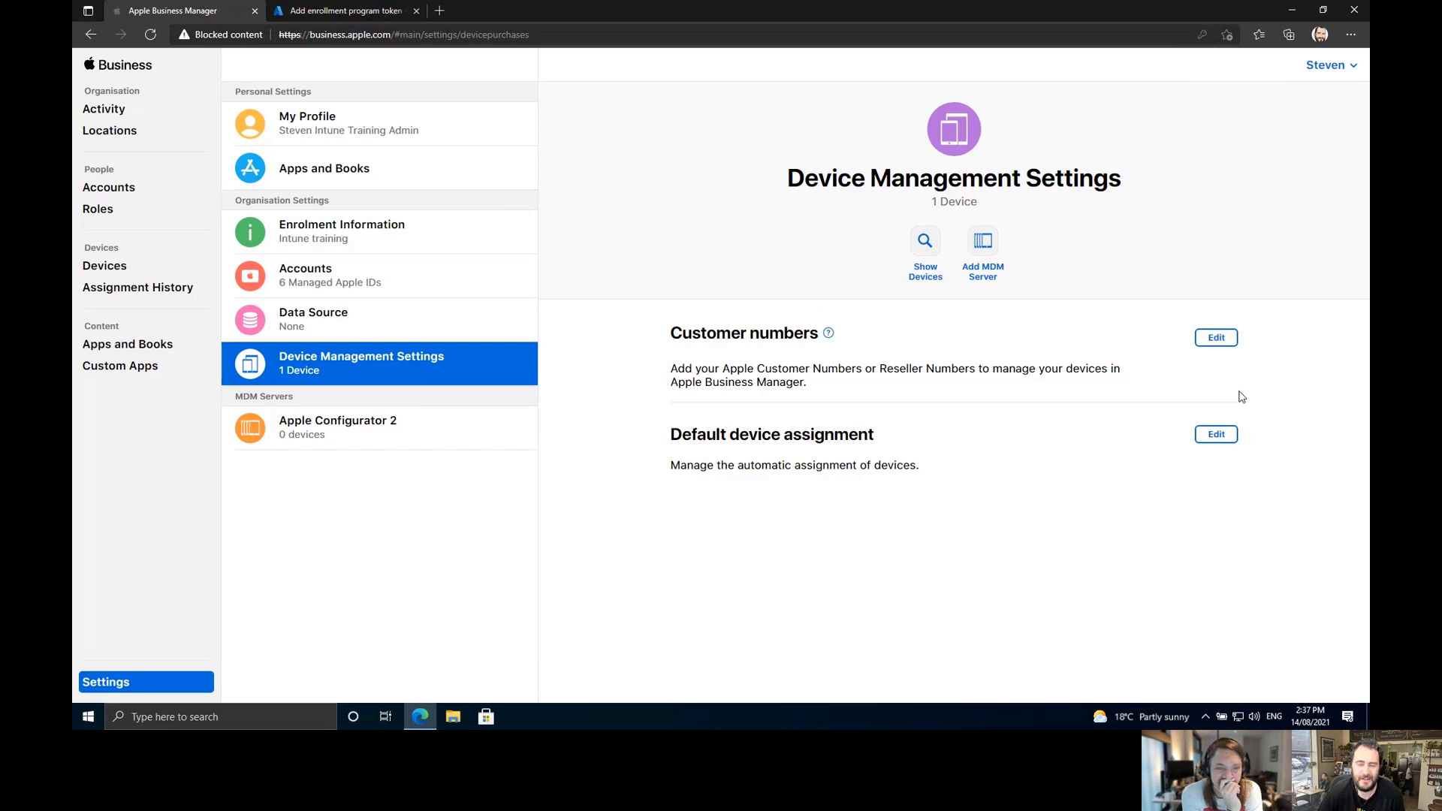
left_click(984, 242)
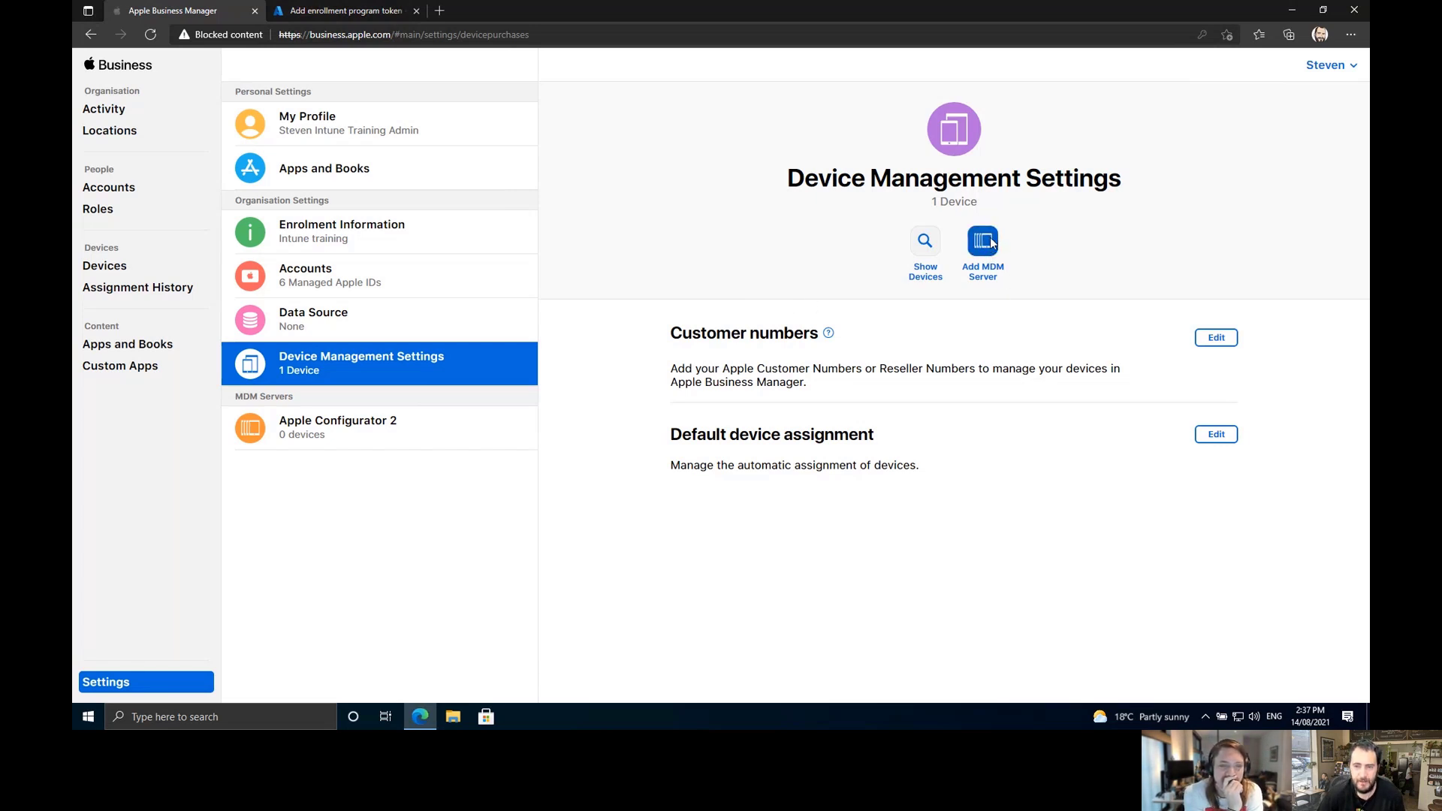
left_click_drag(758, 294, 587, 291)
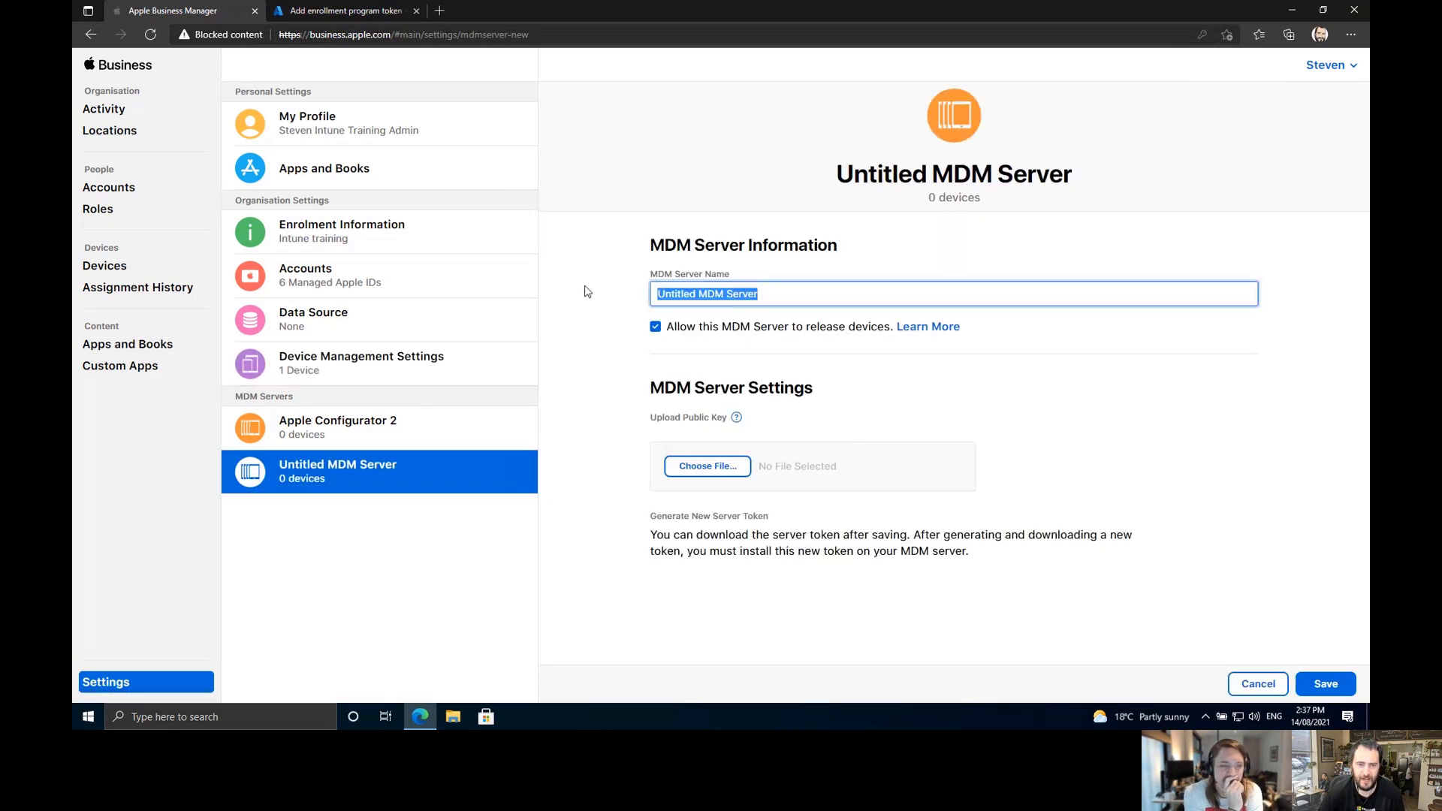
type("Intune ")
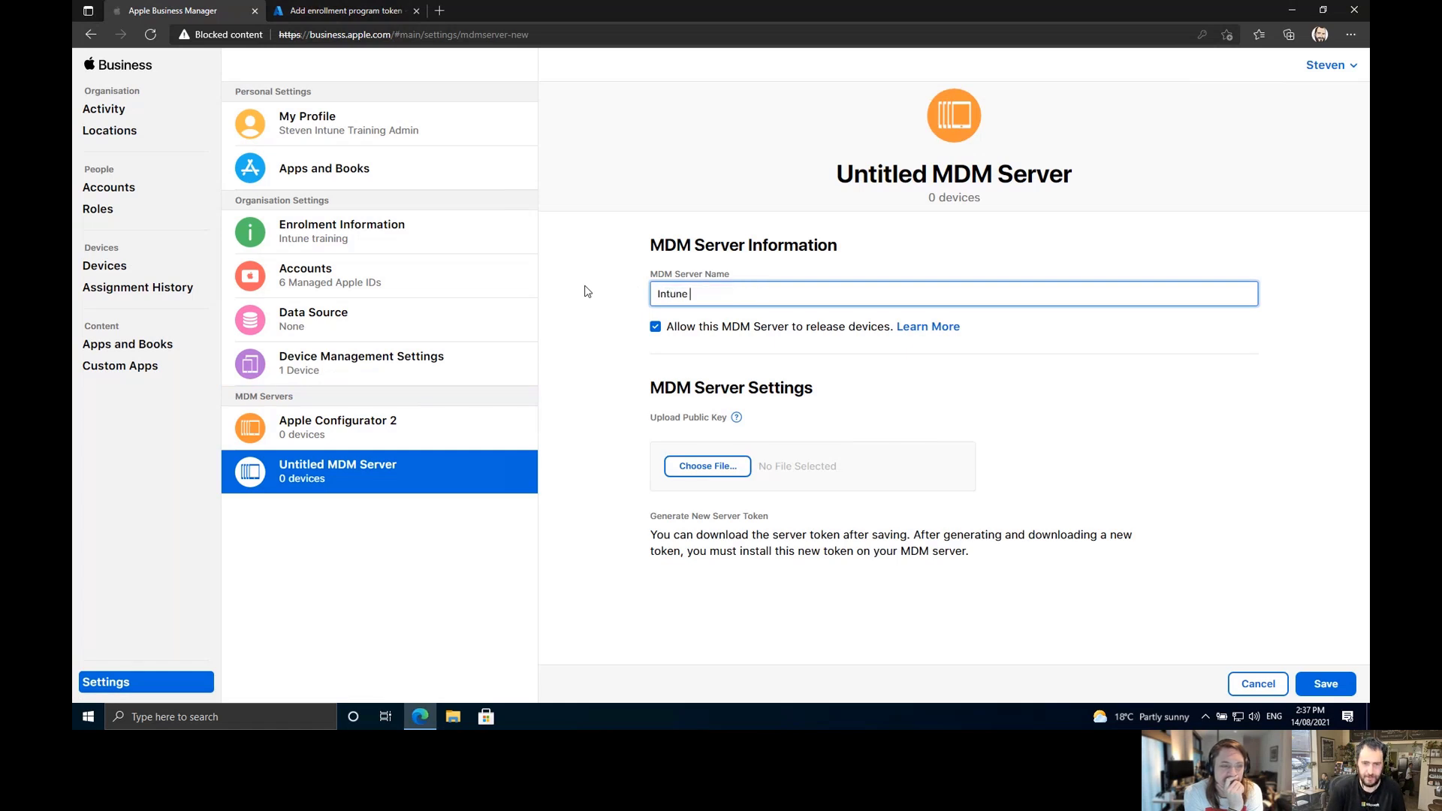
type("Tr")
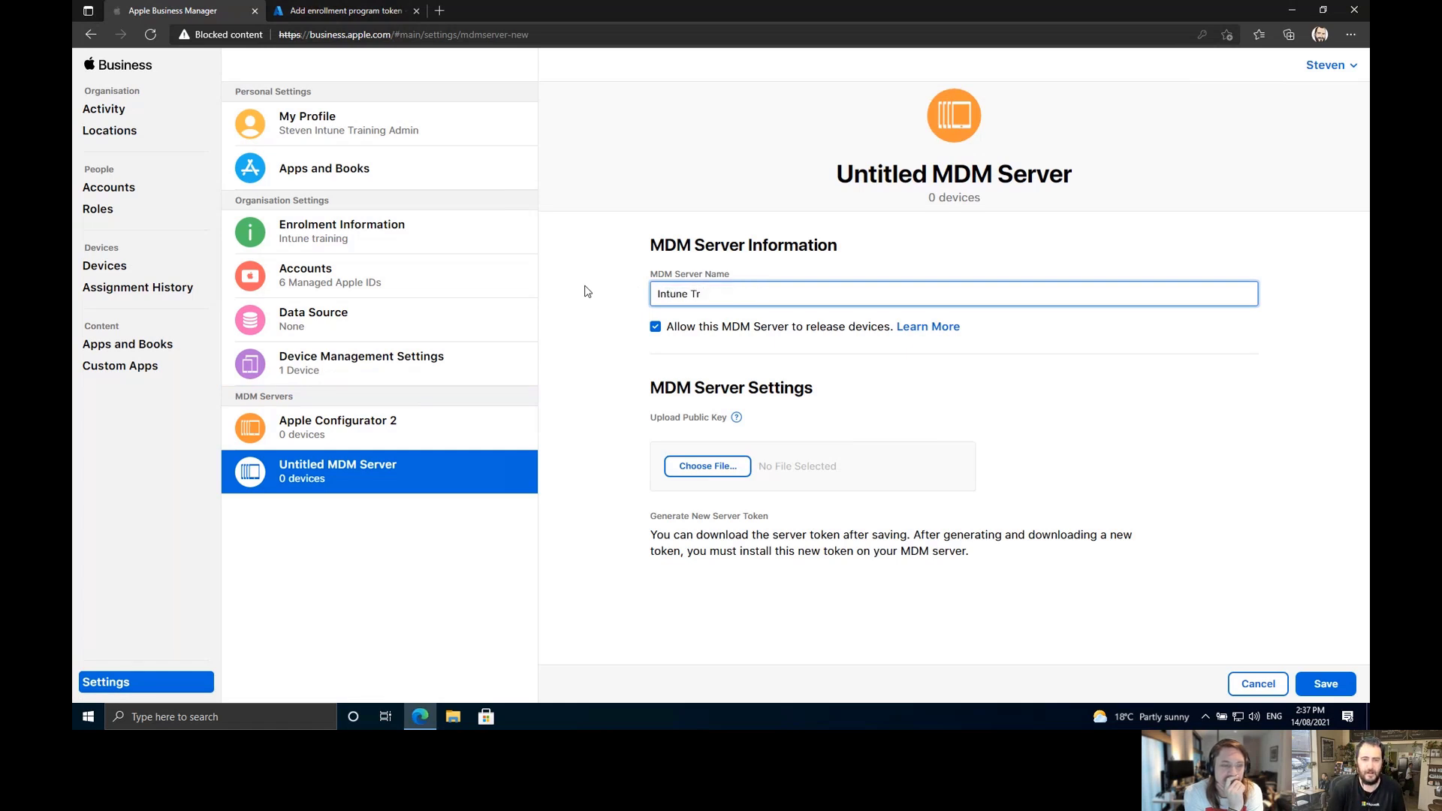
type("aining Tenant")
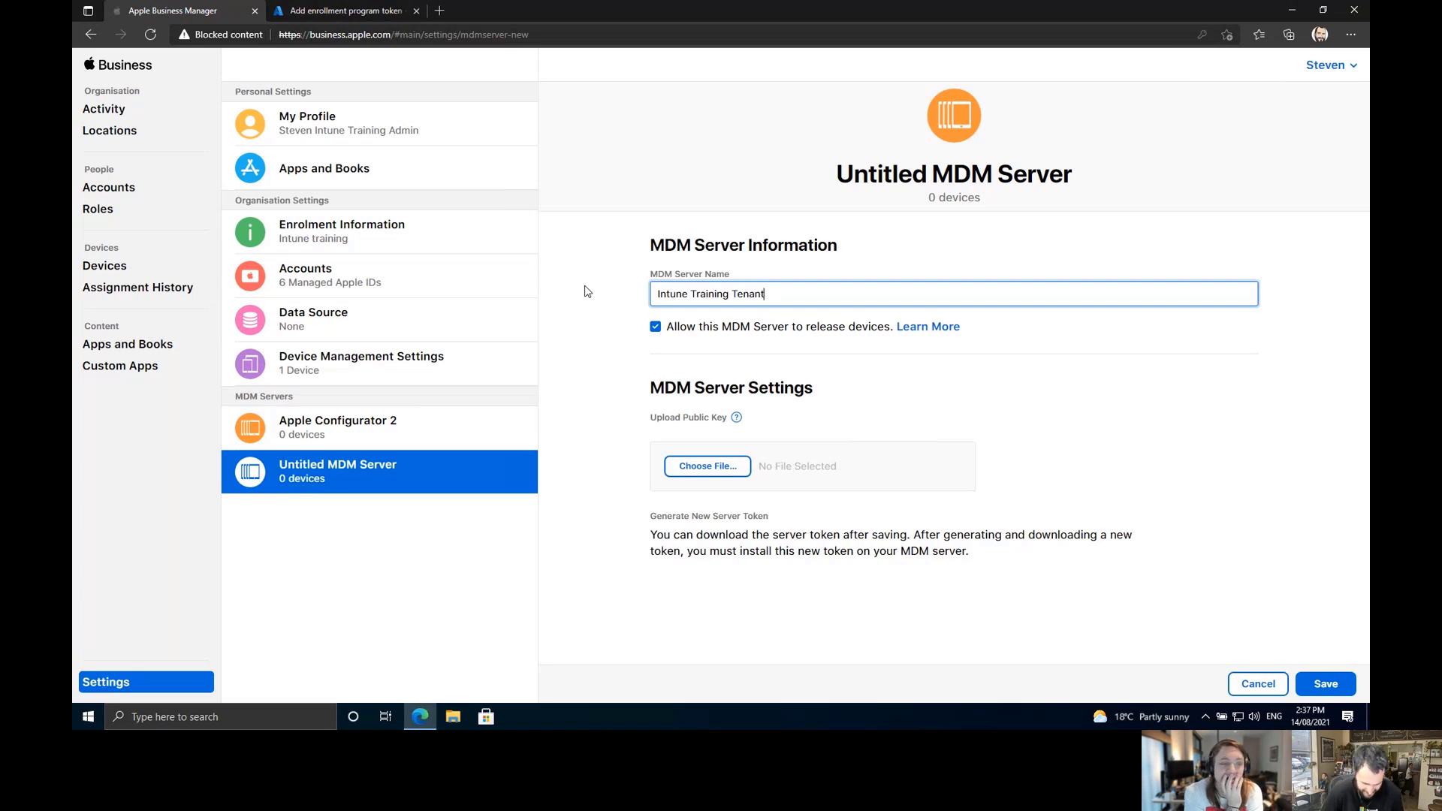
key("super+period")
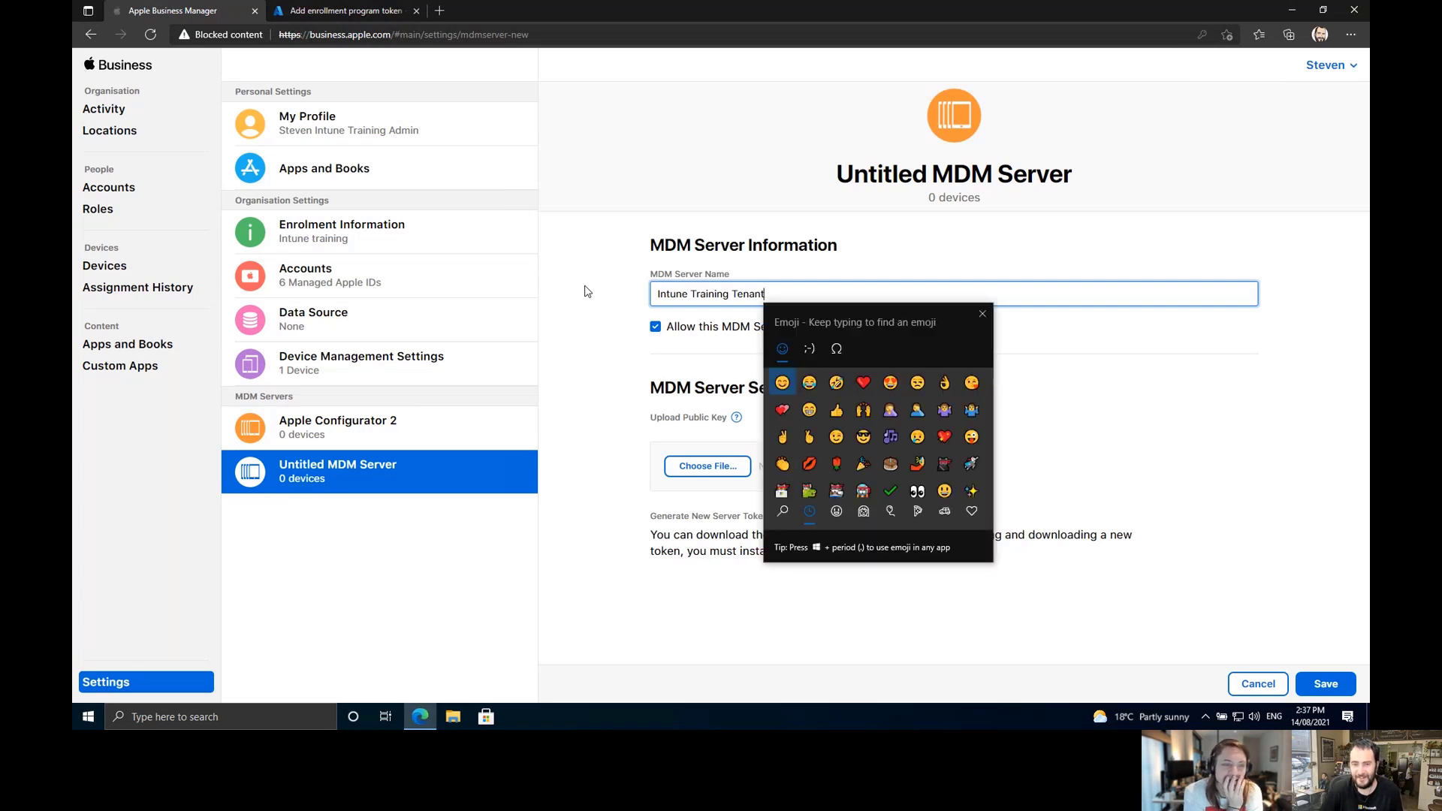
left_click(869, 381)
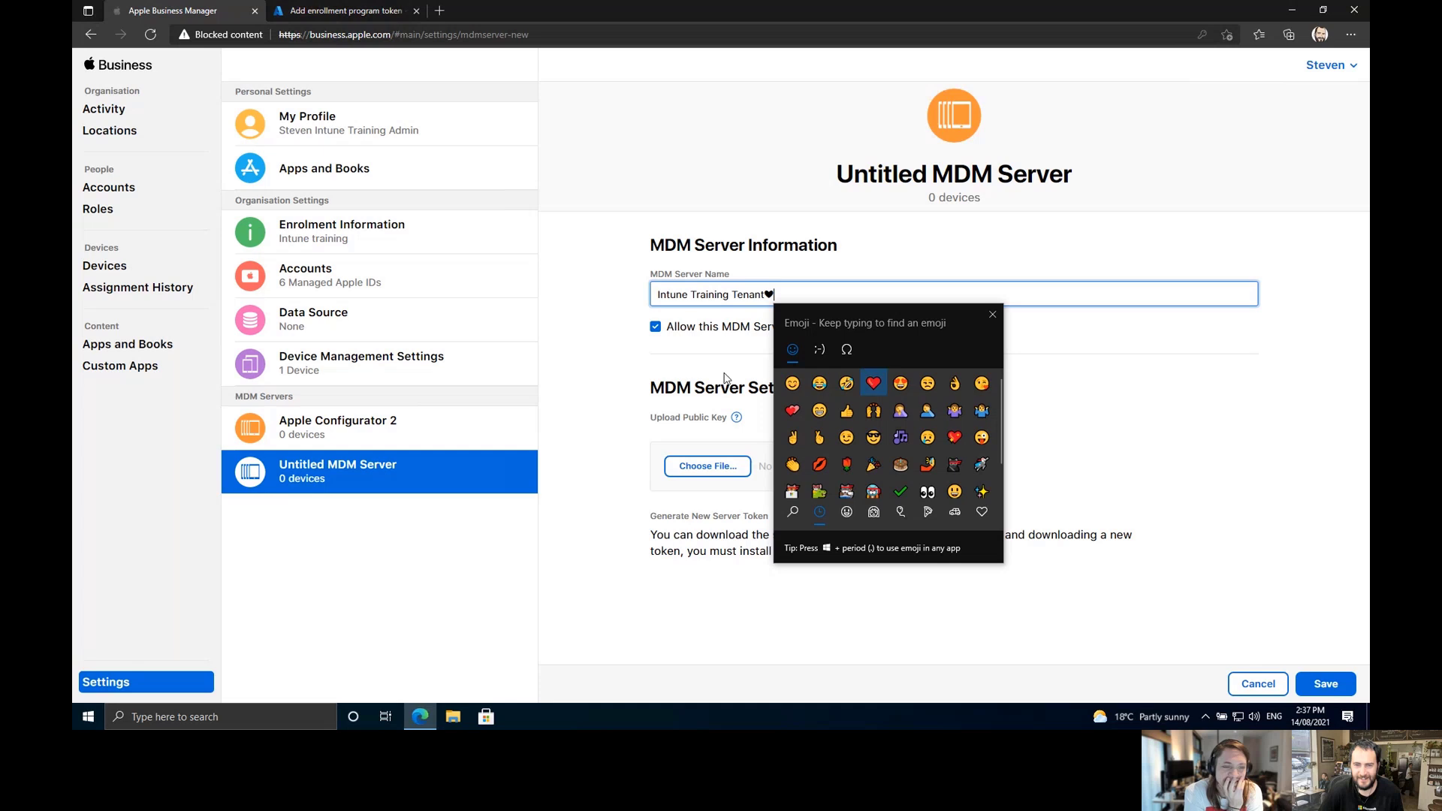
key("Escape")
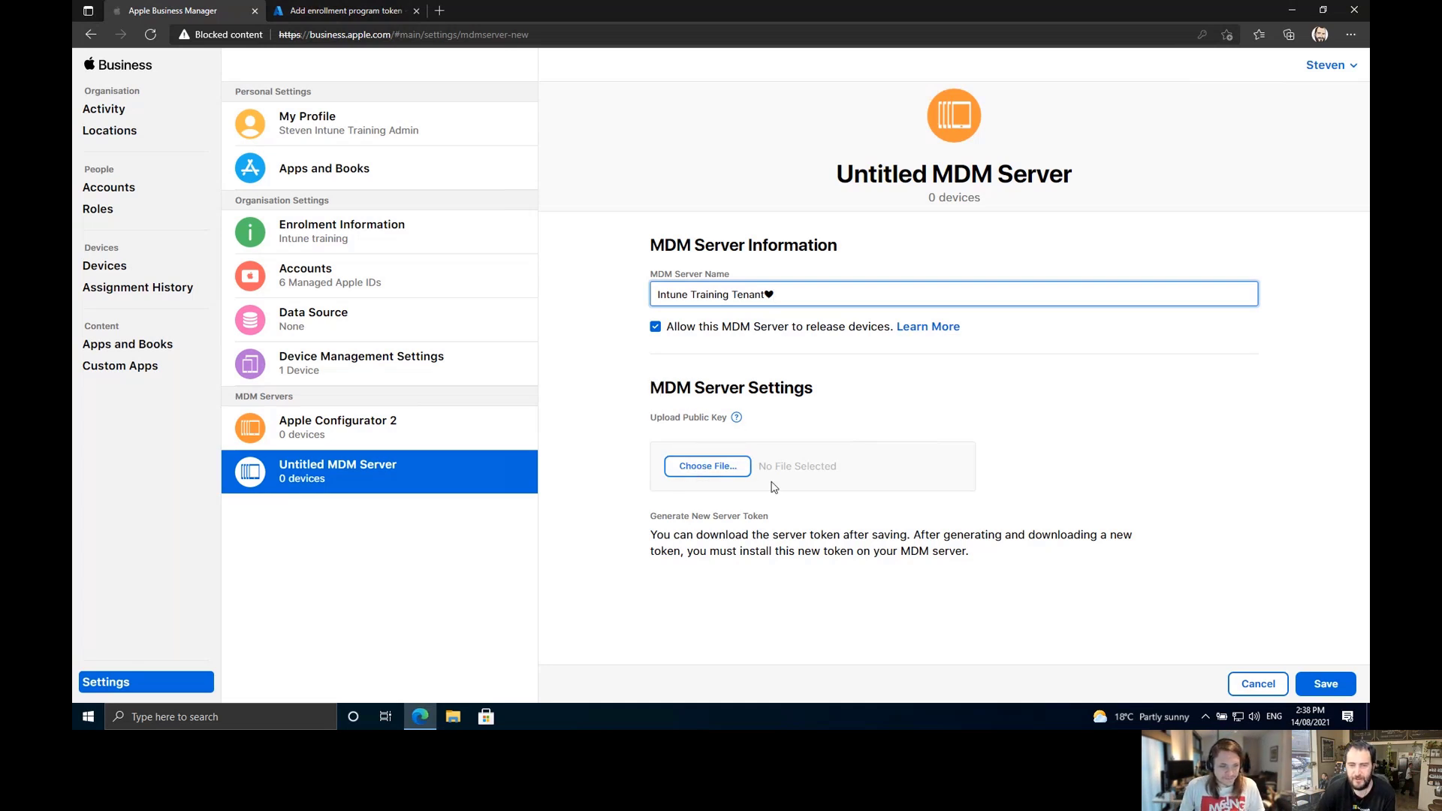
Upload the public key file IntuneKey[08_14_21, 2_36 PM].pem from Downloads to the new MDM server.
left_click(725, 471)
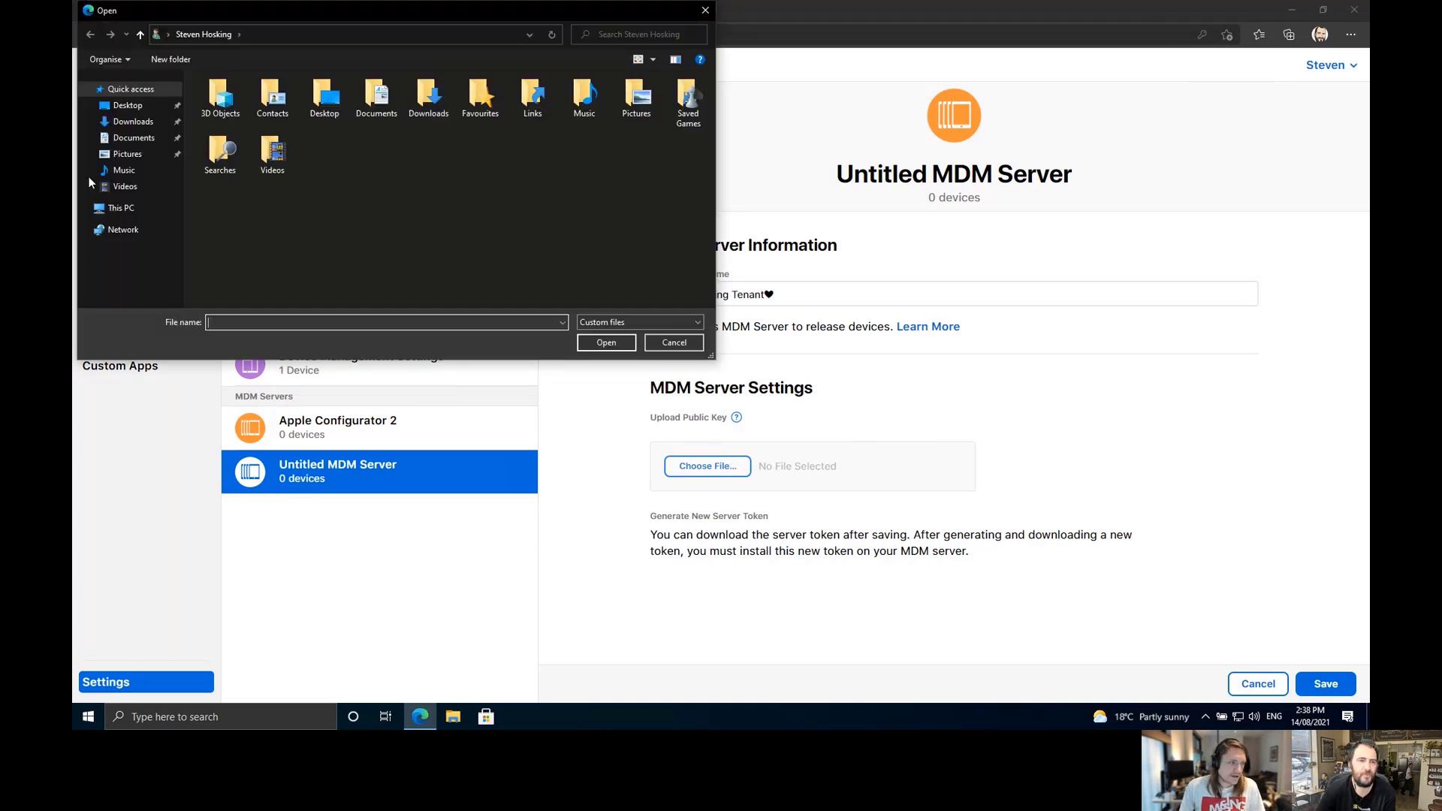
left_click(132, 122)
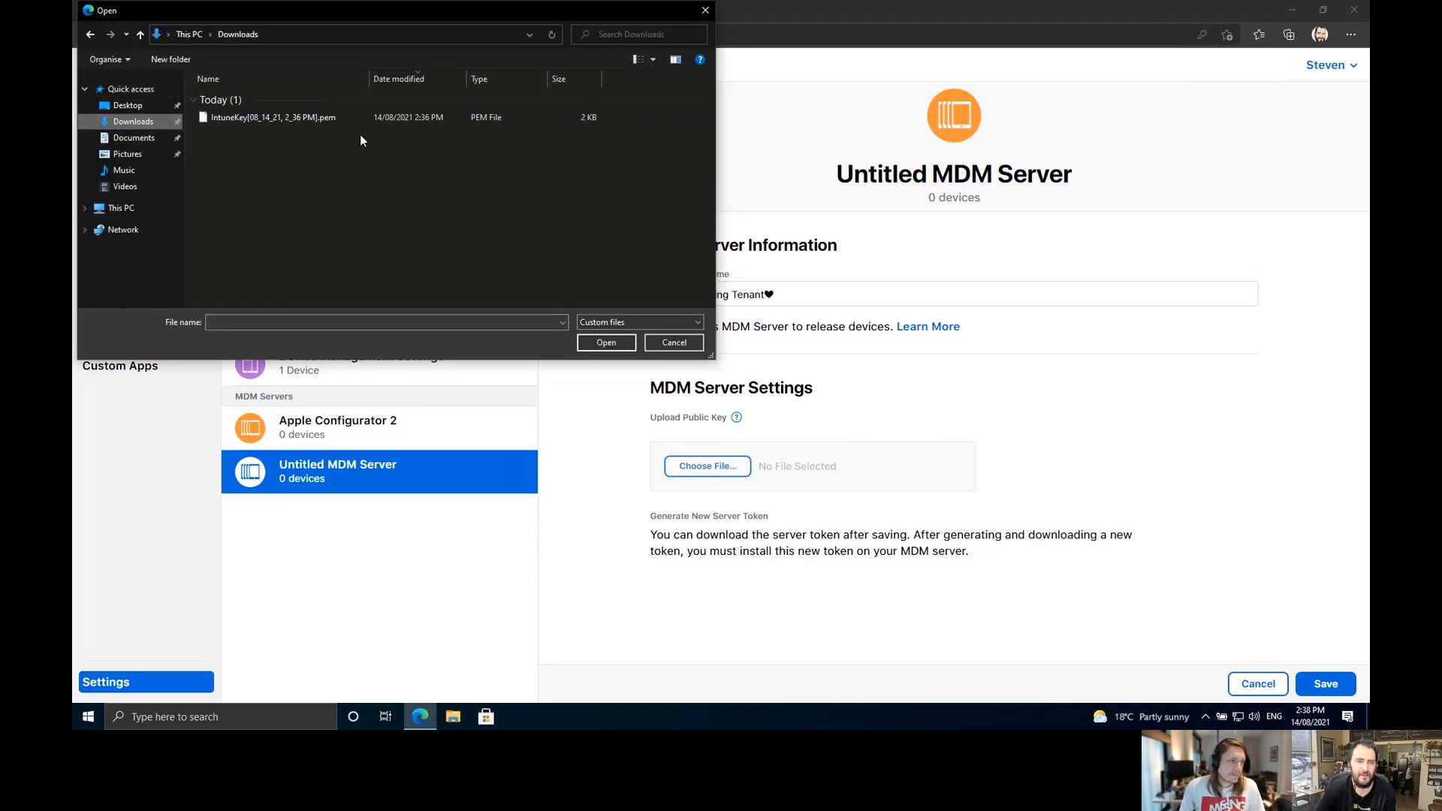
double_click(221, 119)
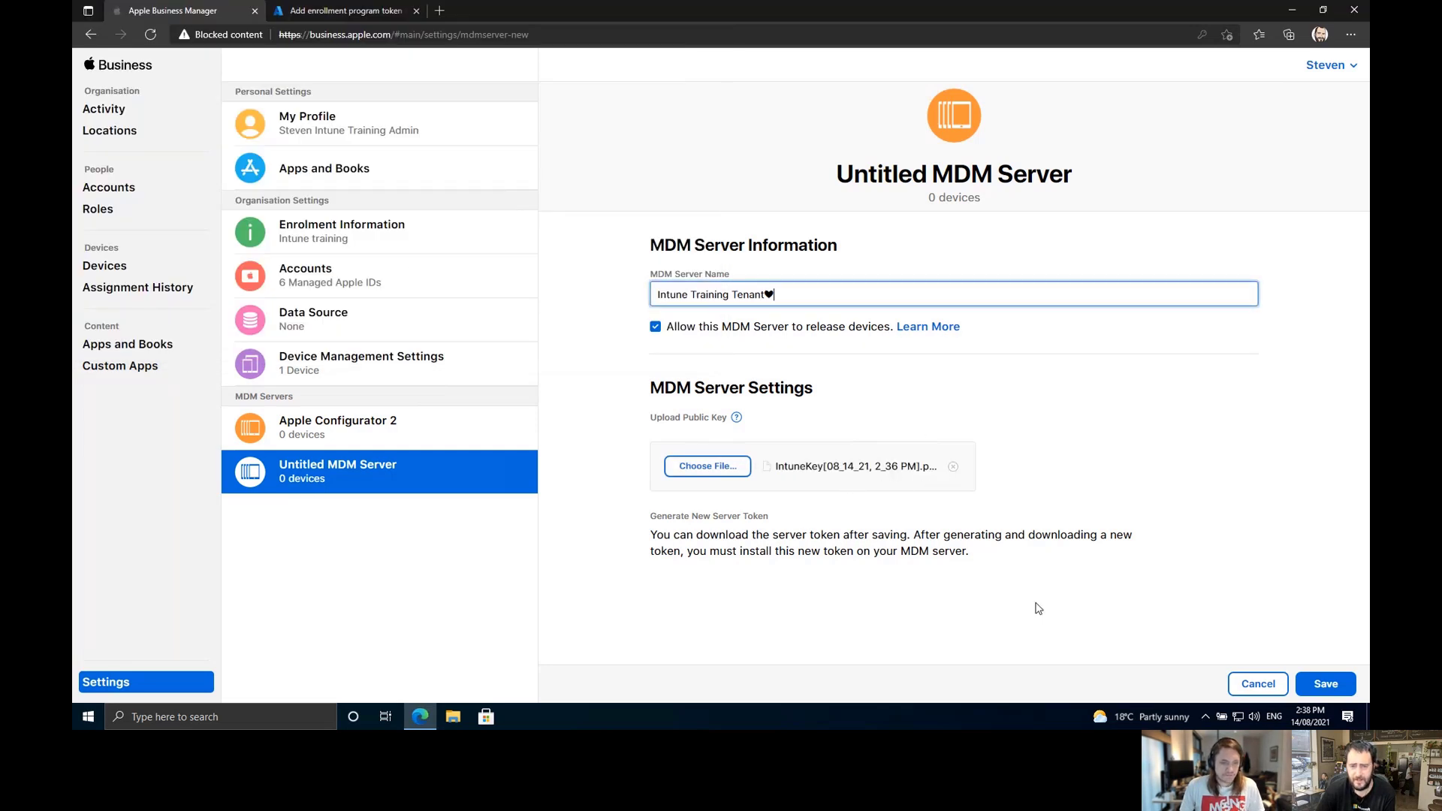
Save the new MDM server and download its server token.
left_click(1322, 683)
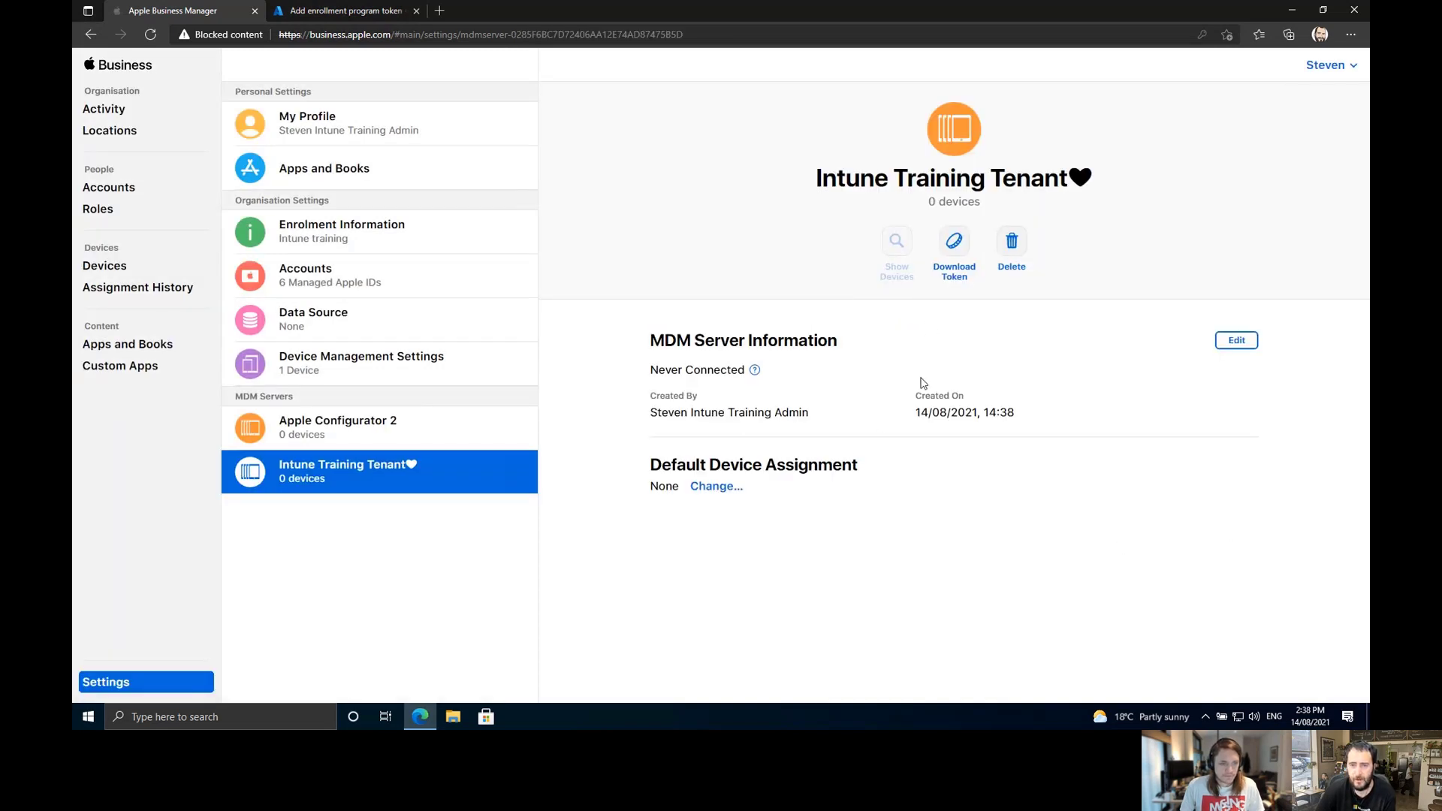
left_click(956, 242)
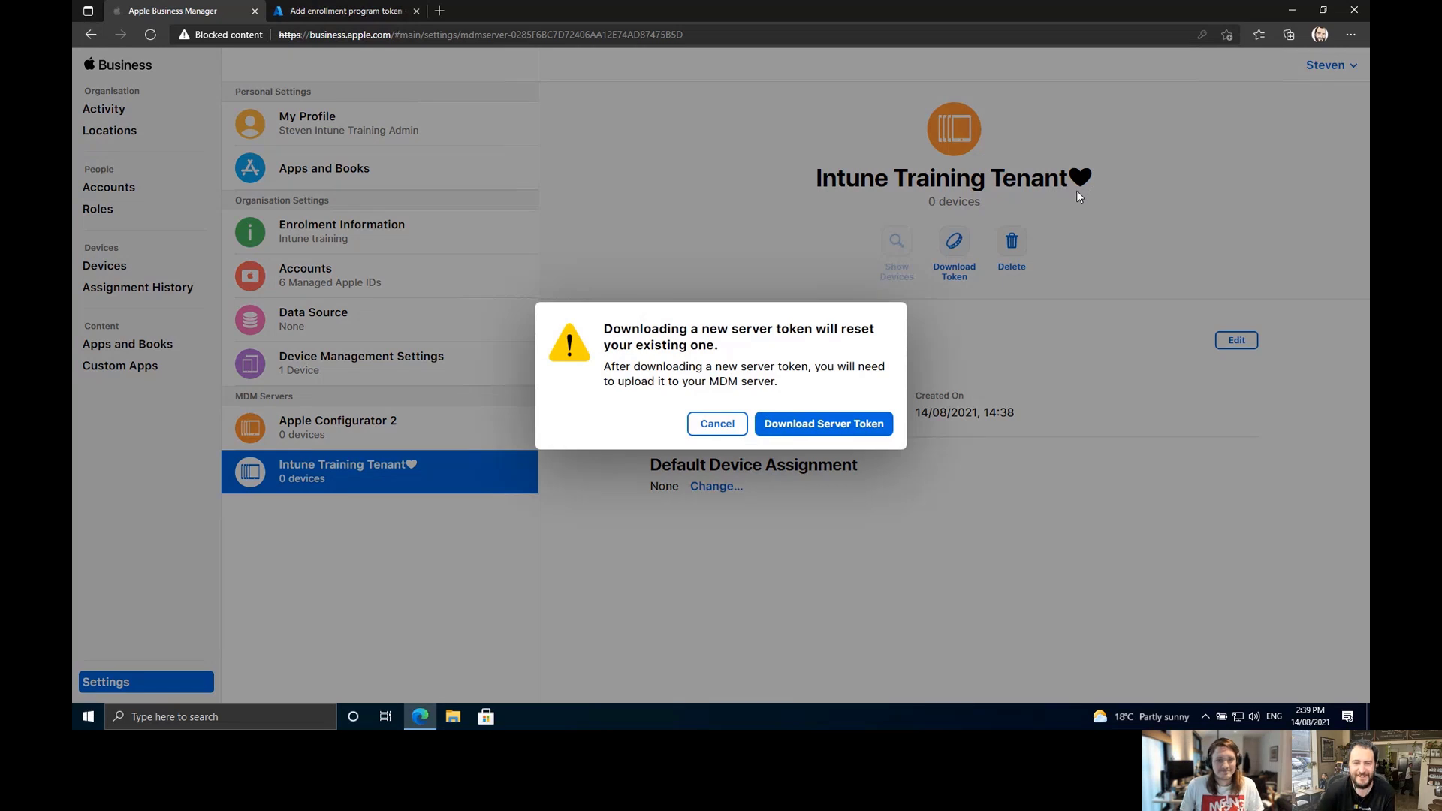
left_click(833, 435)
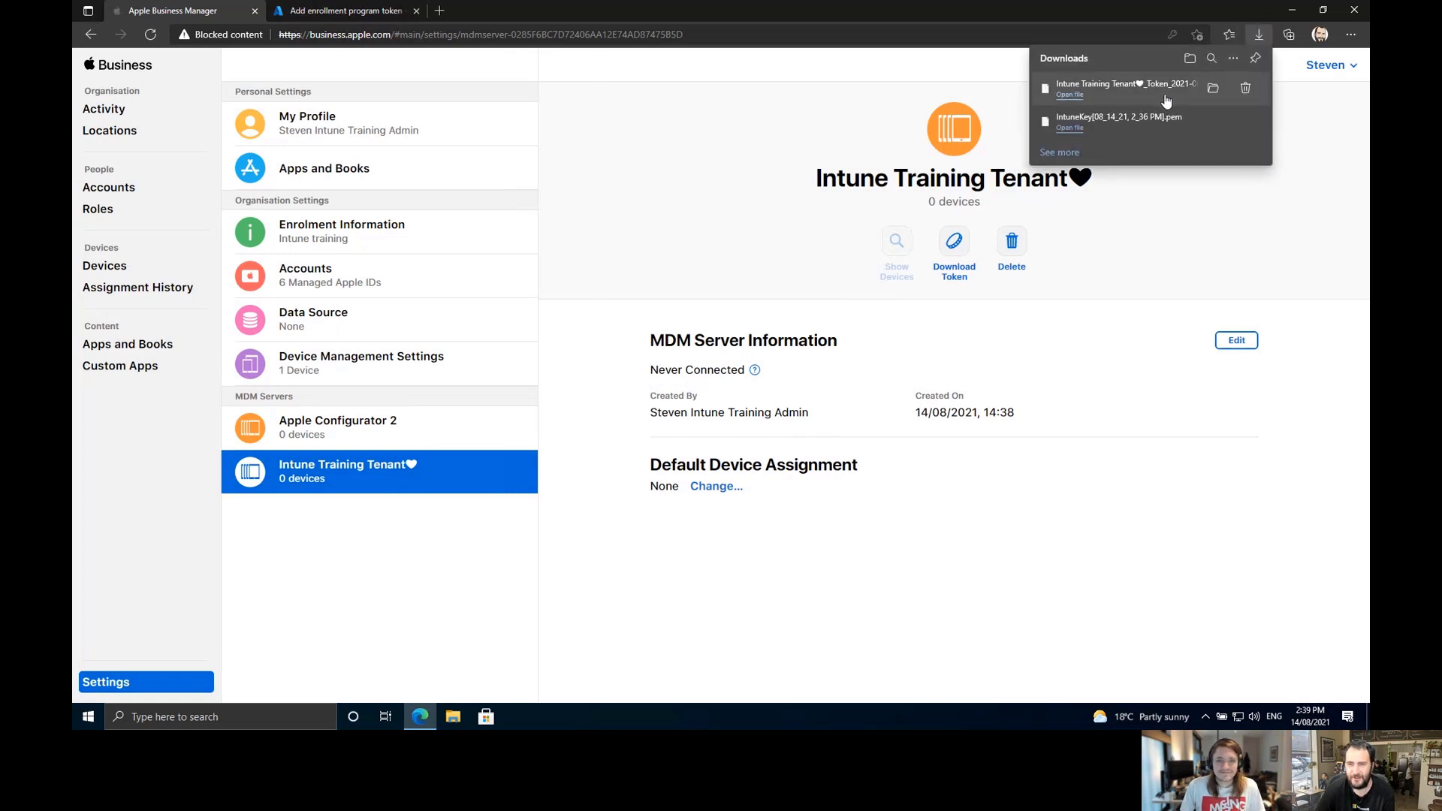
Return to Microsoft Endpoint Manager and enter the administrator's Apple ID for the enrollment program token.
left_click(344, 12)
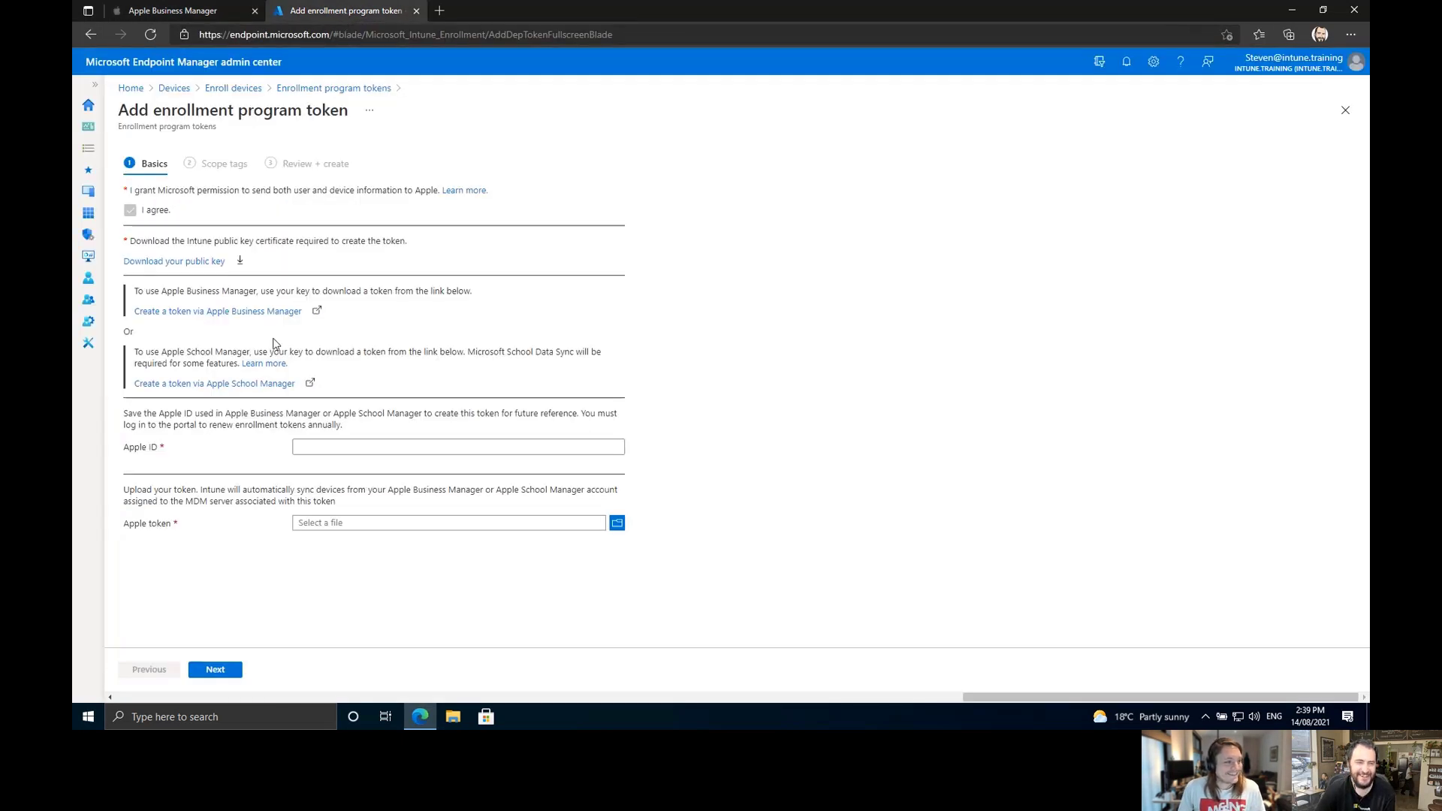
left_click(369, 449)
key("ctrl+v")
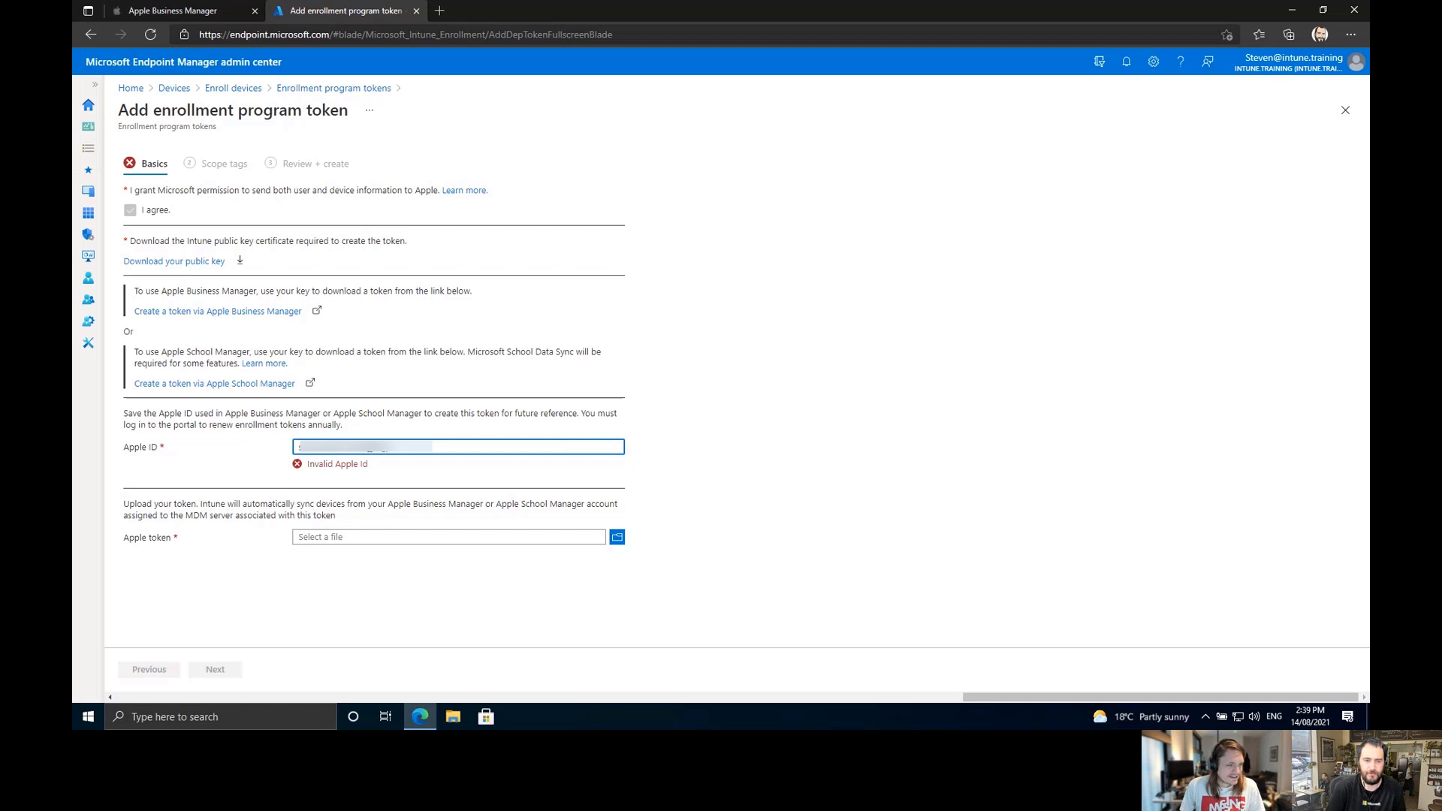
type("o")
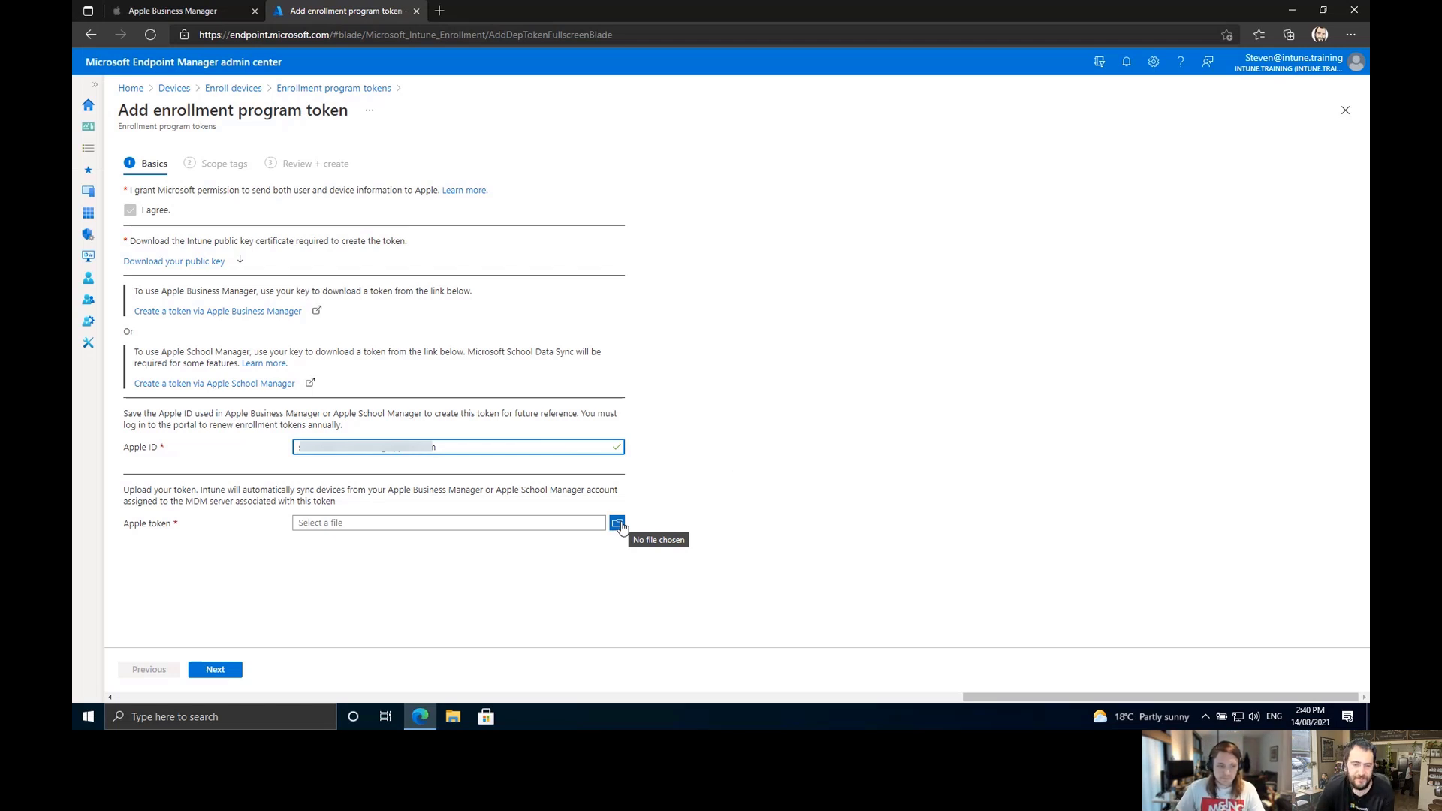
Choose the downloaded Intune Training Tenant♥ .p7m file as the Apple token.
left_click_drag(126, 526, 217, 533)
left_click(617, 524)
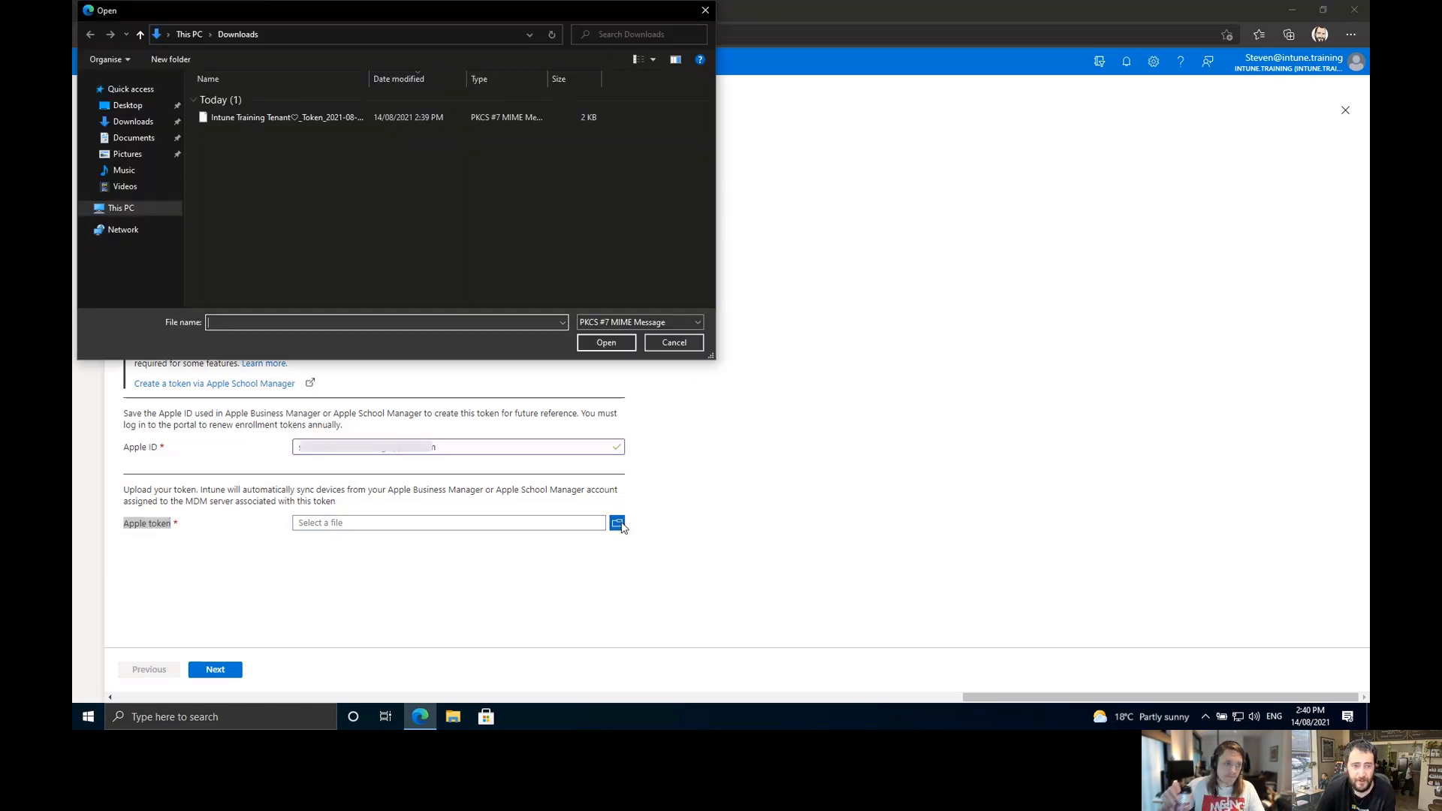
double_click(282, 116)
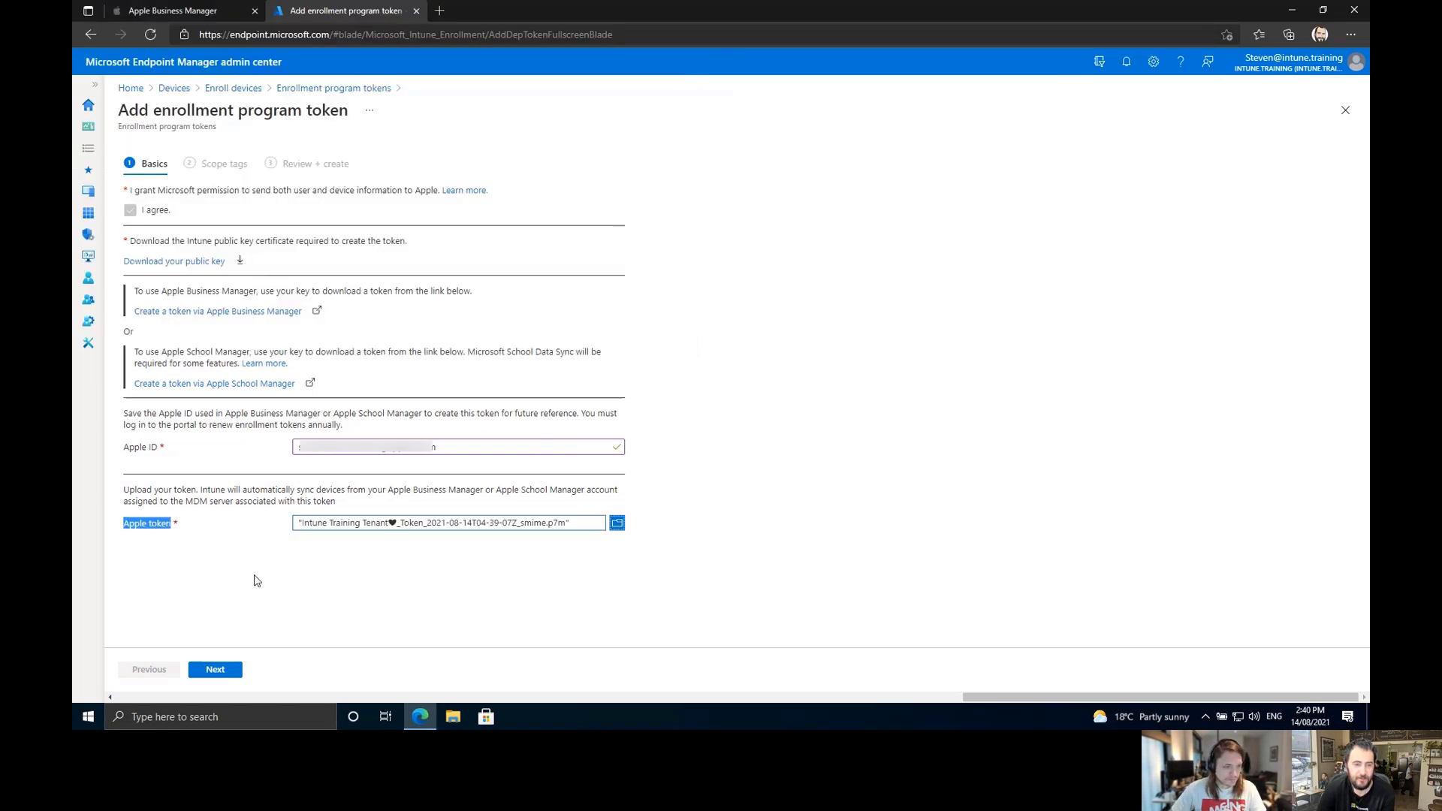
Keep the Default scope tag, create the enrollment program token and dismiss the notification.
left_click(216, 671)
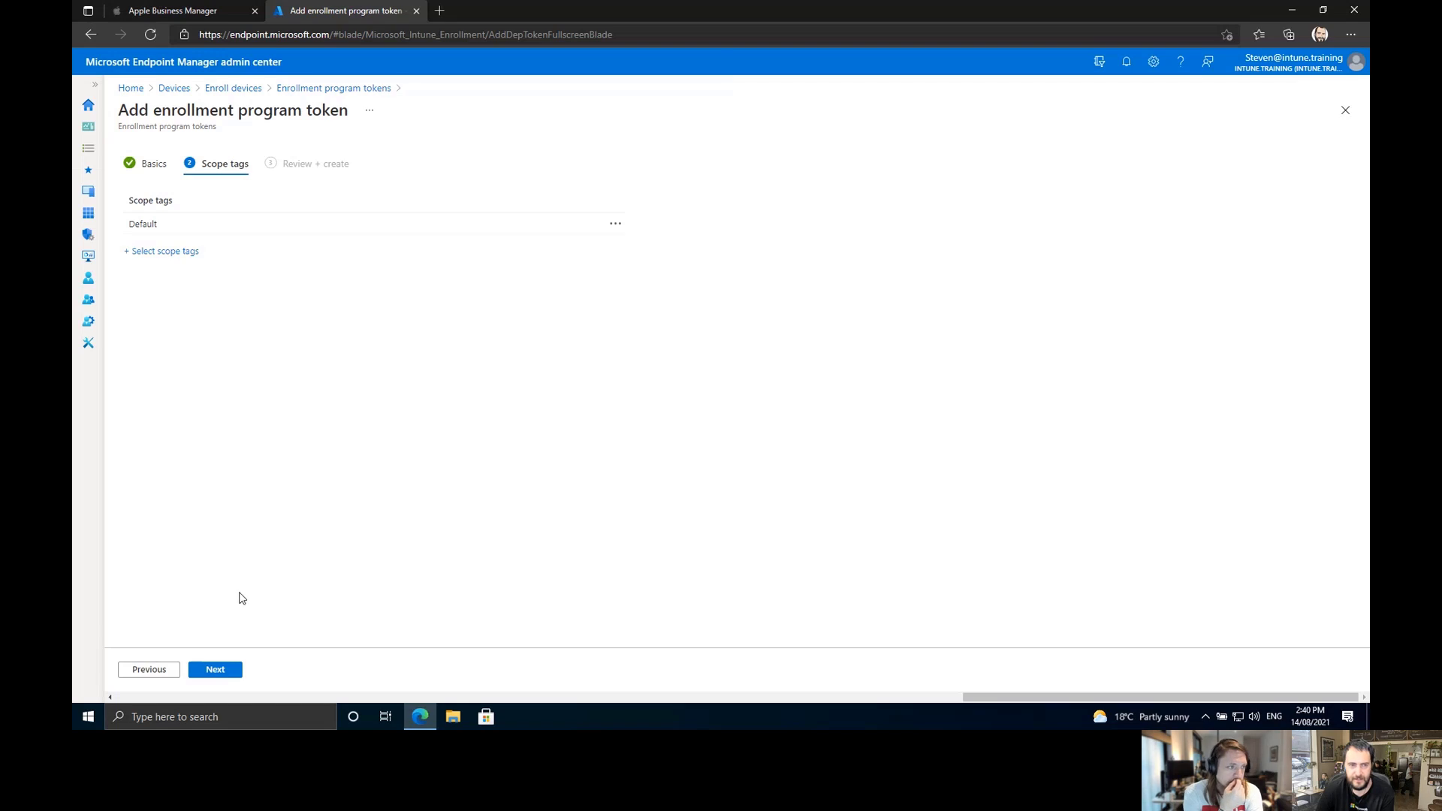
left_click(223, 665)
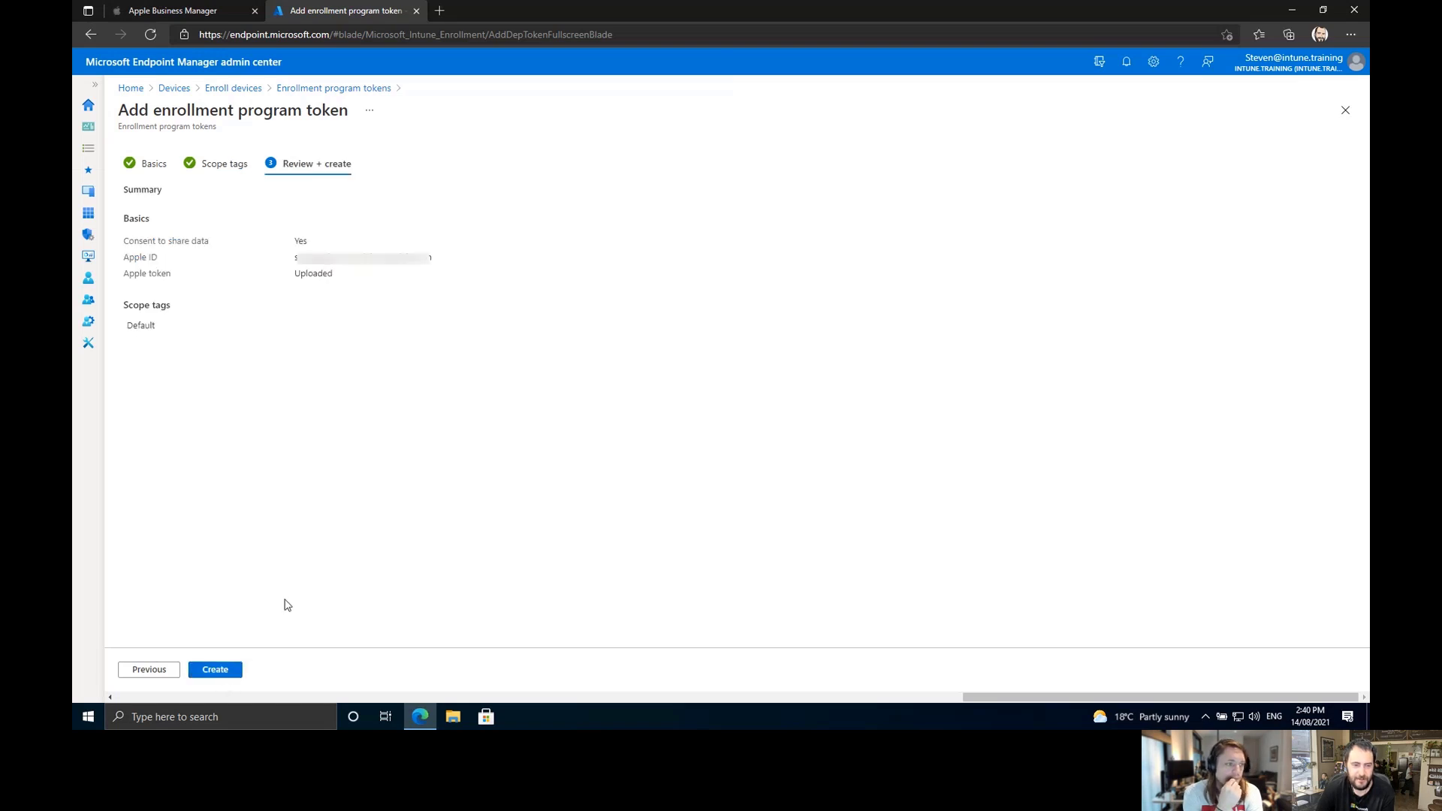
left_click(216, 673)
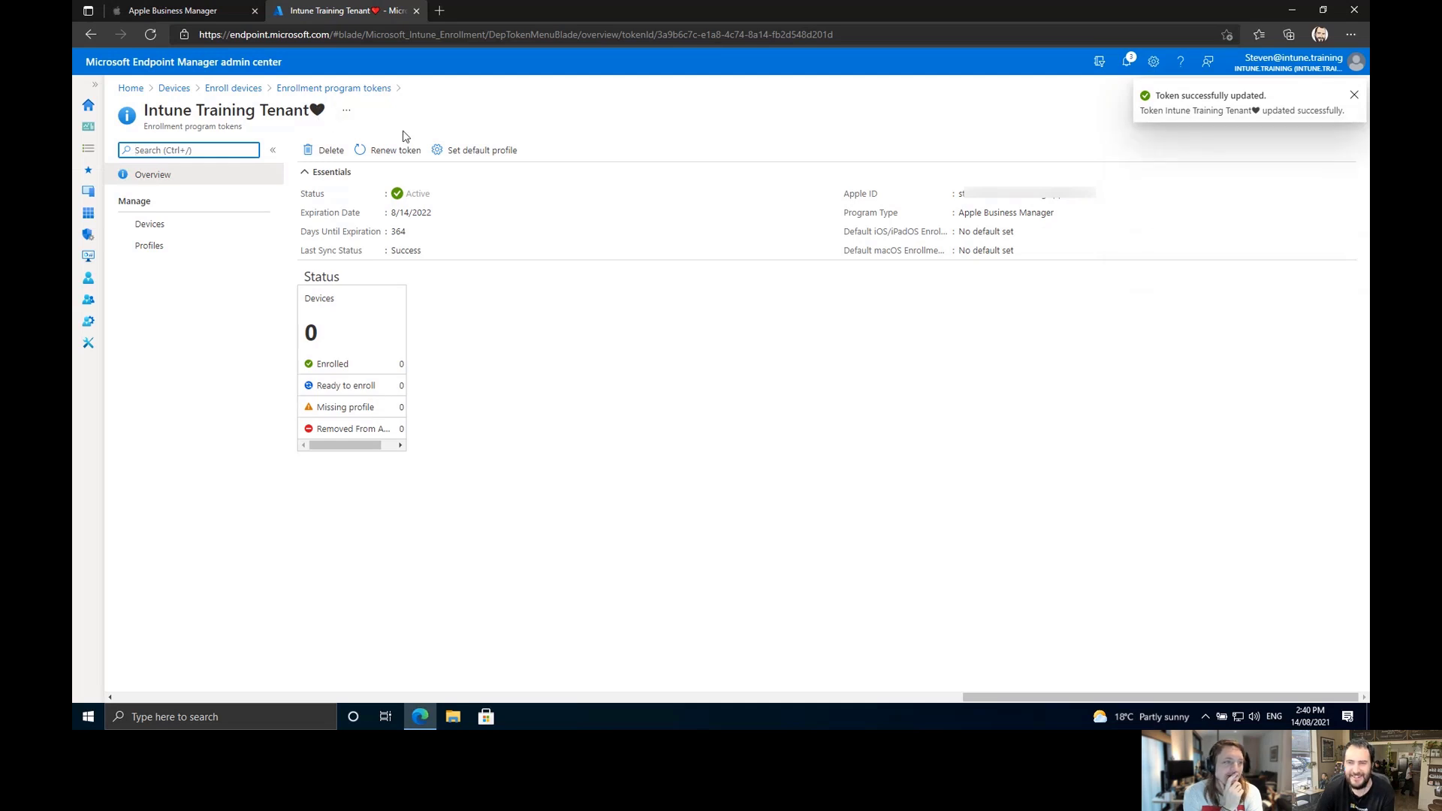
left_click(1355, 95)
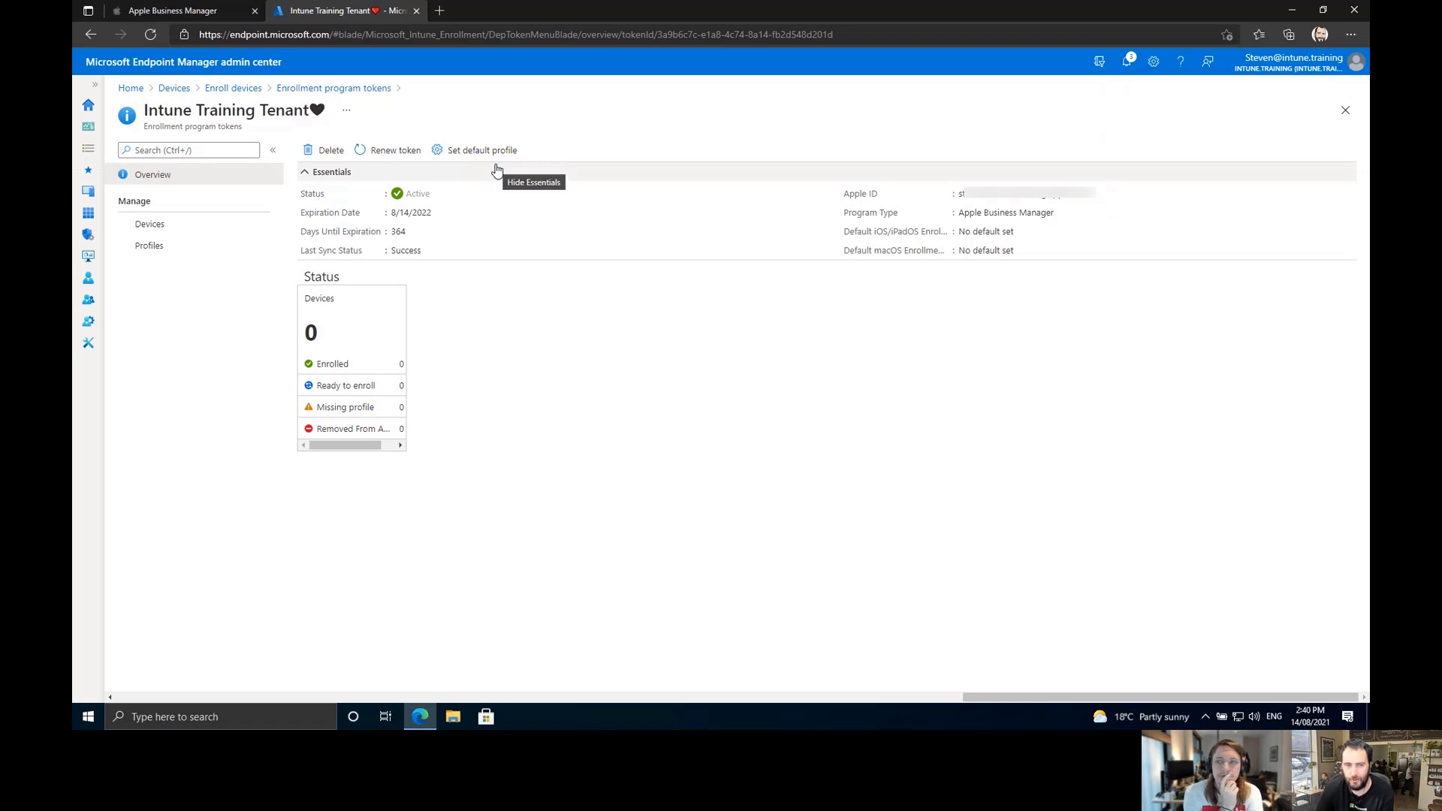
Check the token's synced devices and start a new macOS enrollment profile under its profiles.
left_click(159, 228)
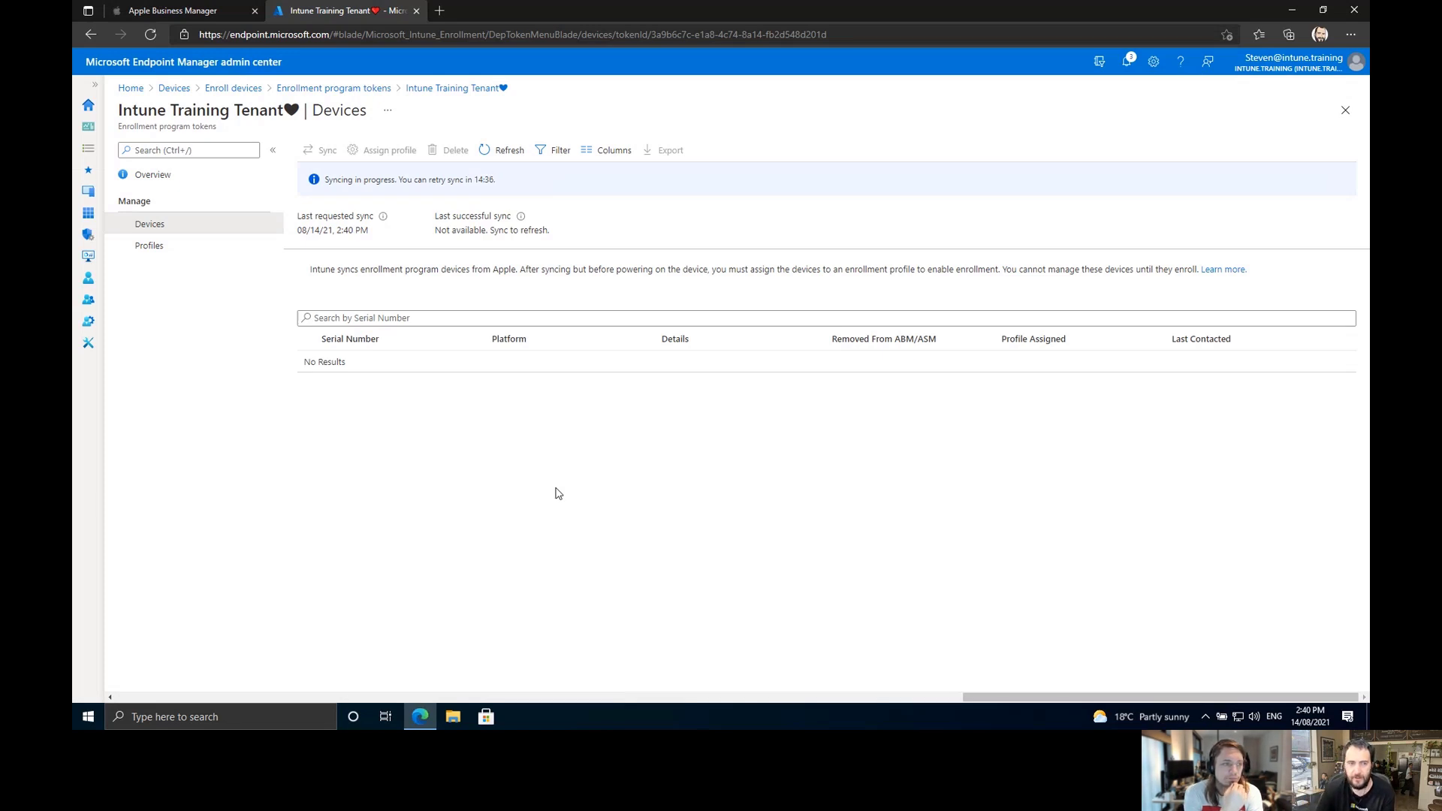
left_click(199, 253)
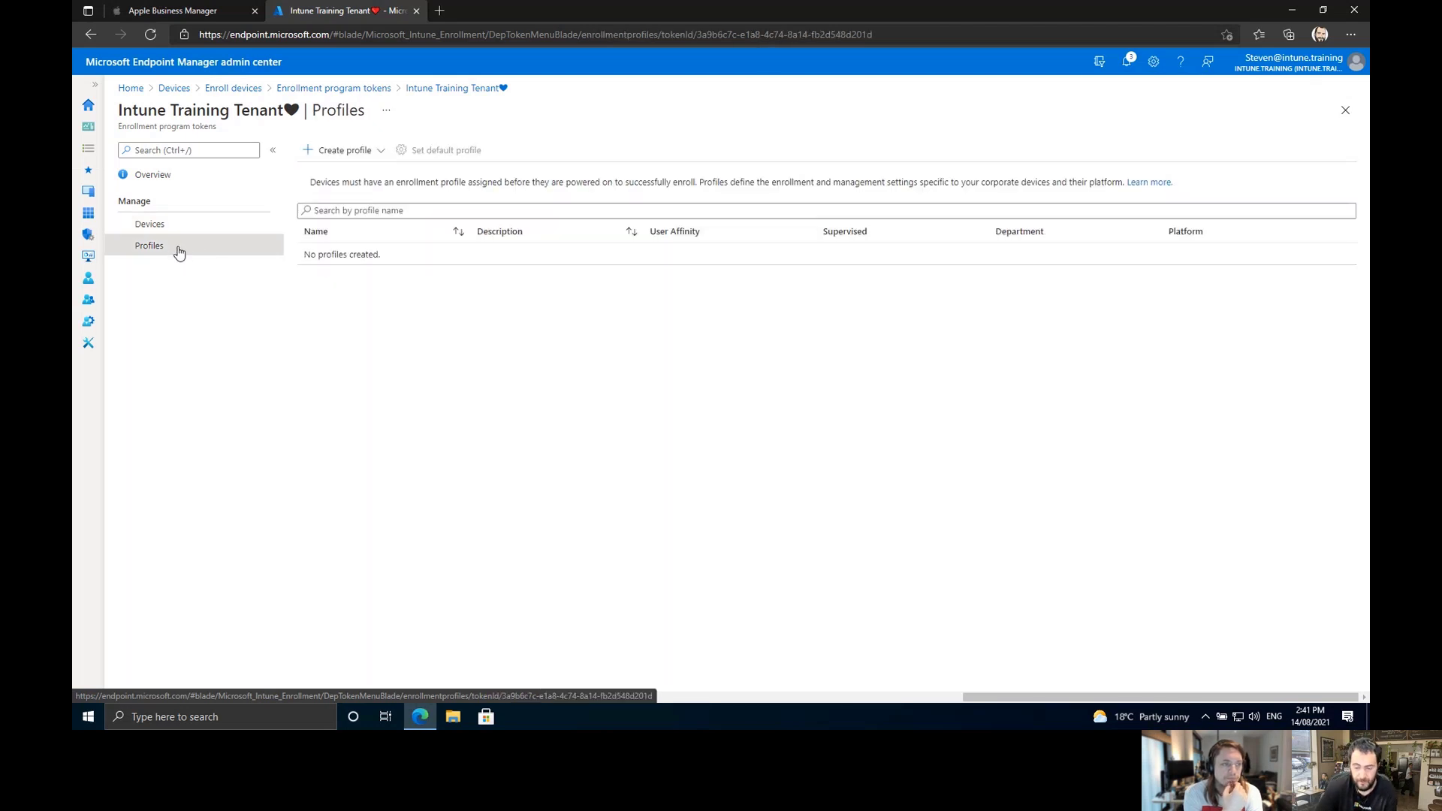
left_click(373, 153)
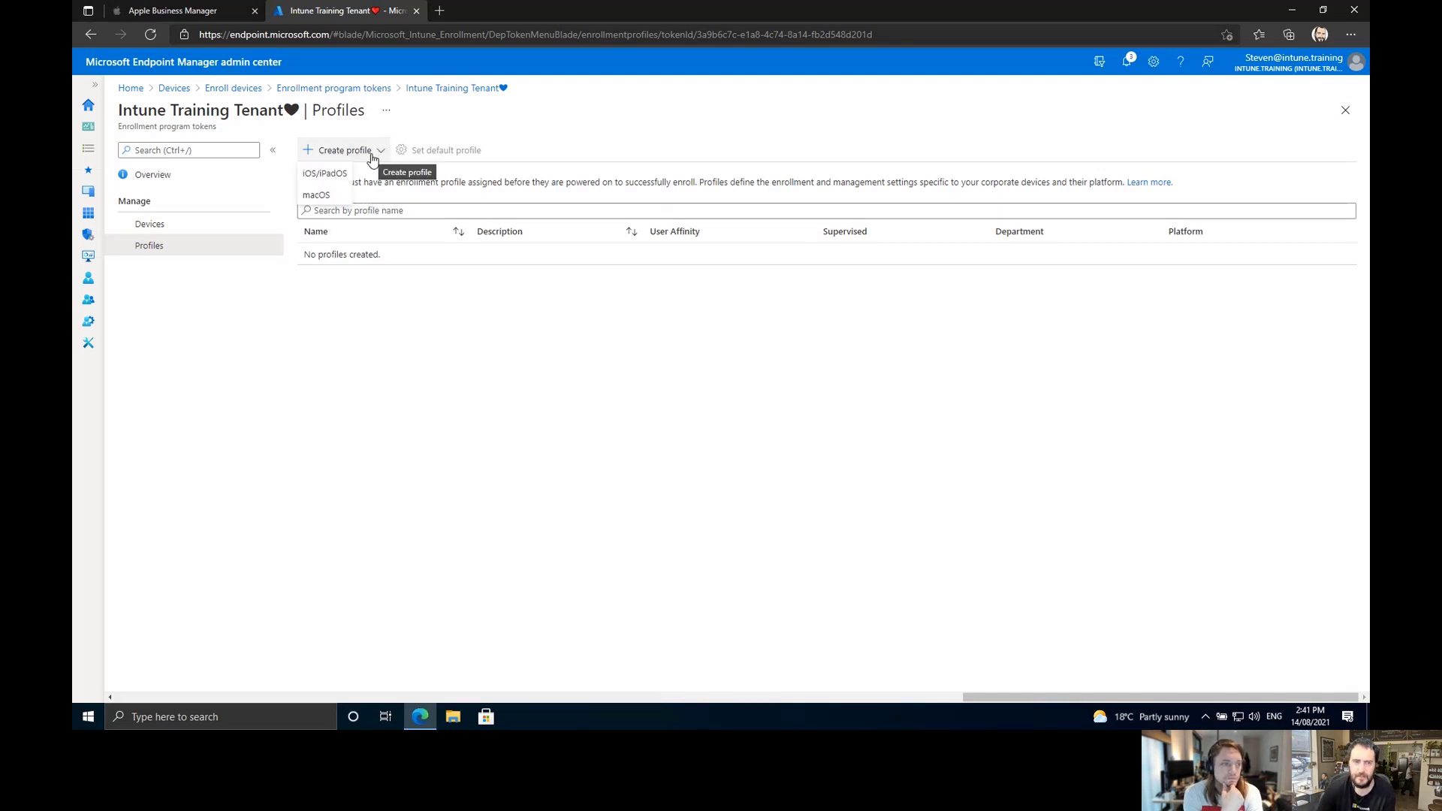
left_click(324, 199)
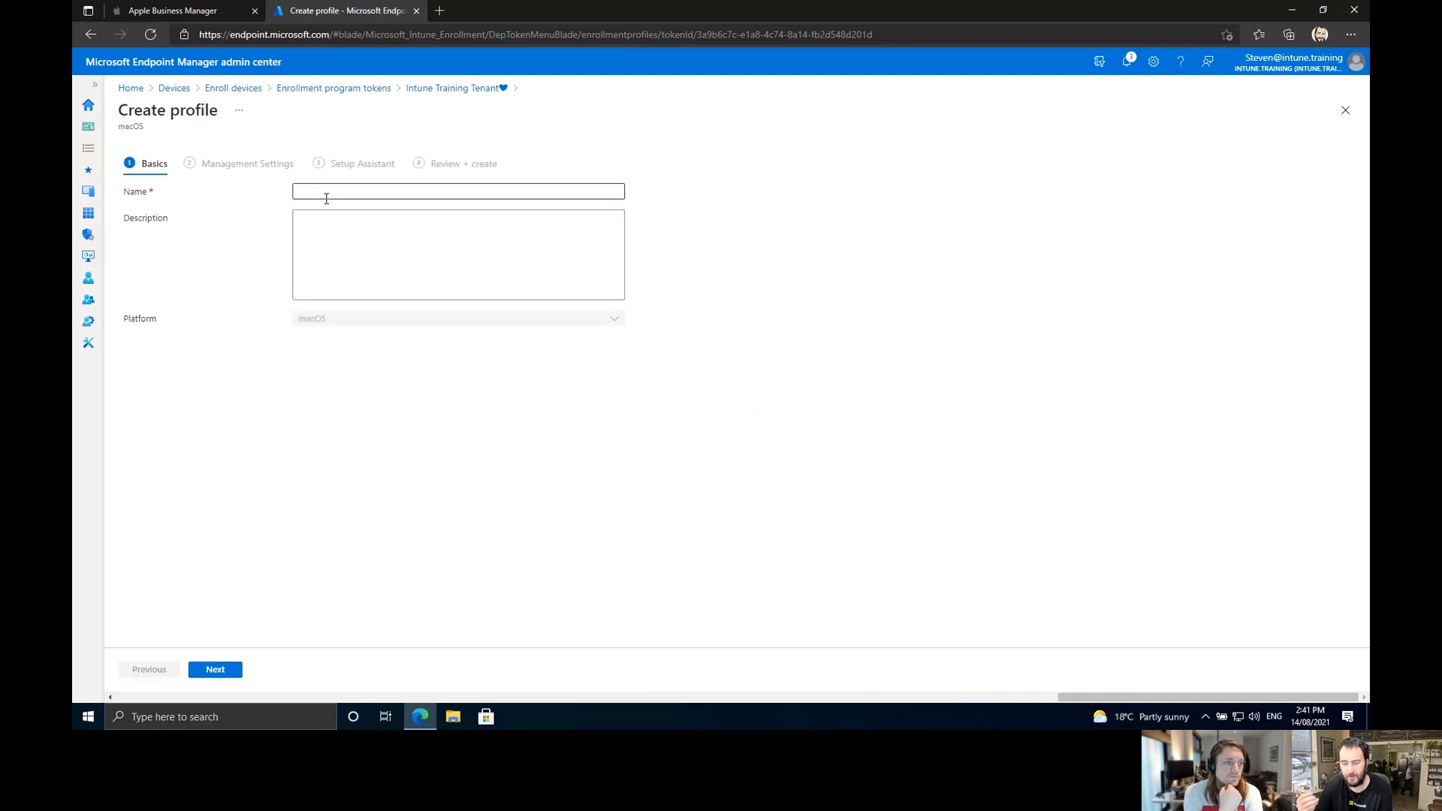
Name the profile "intune training ♥ Macos" and continue to its management settings.
left_click(326, 192)
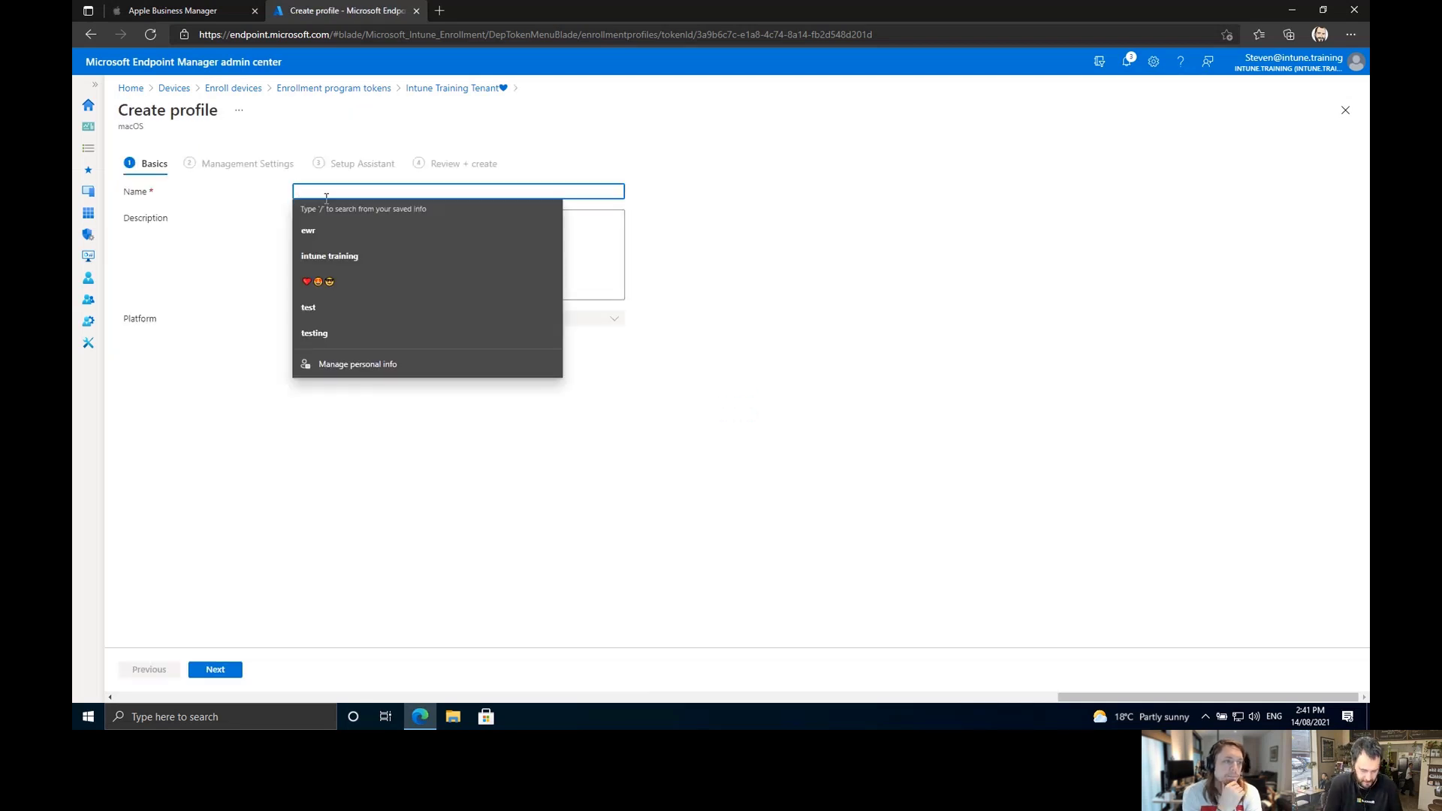
type("MacO")
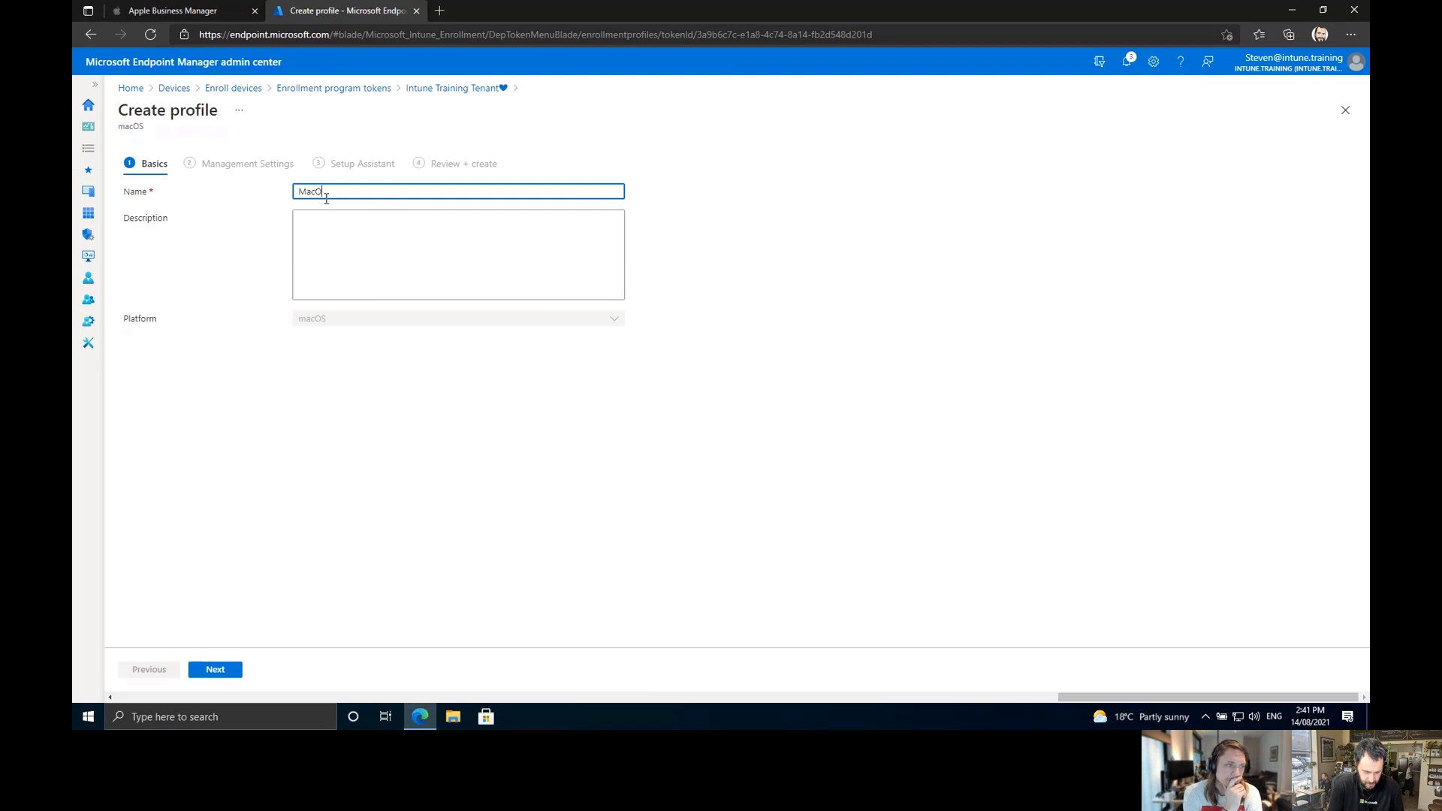
type("S")
key("super+period")
left_click(347, 280)
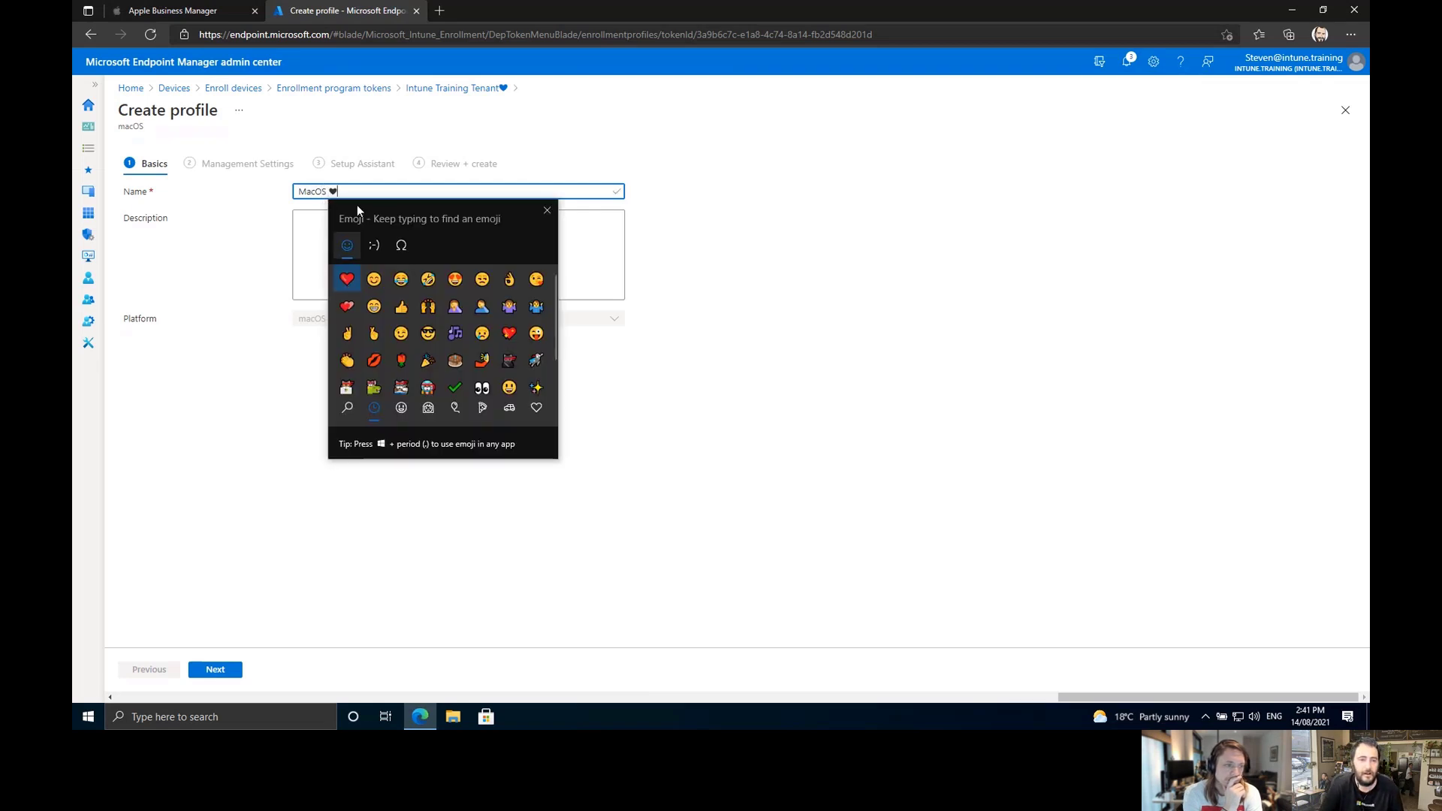
left_click(360, 192)
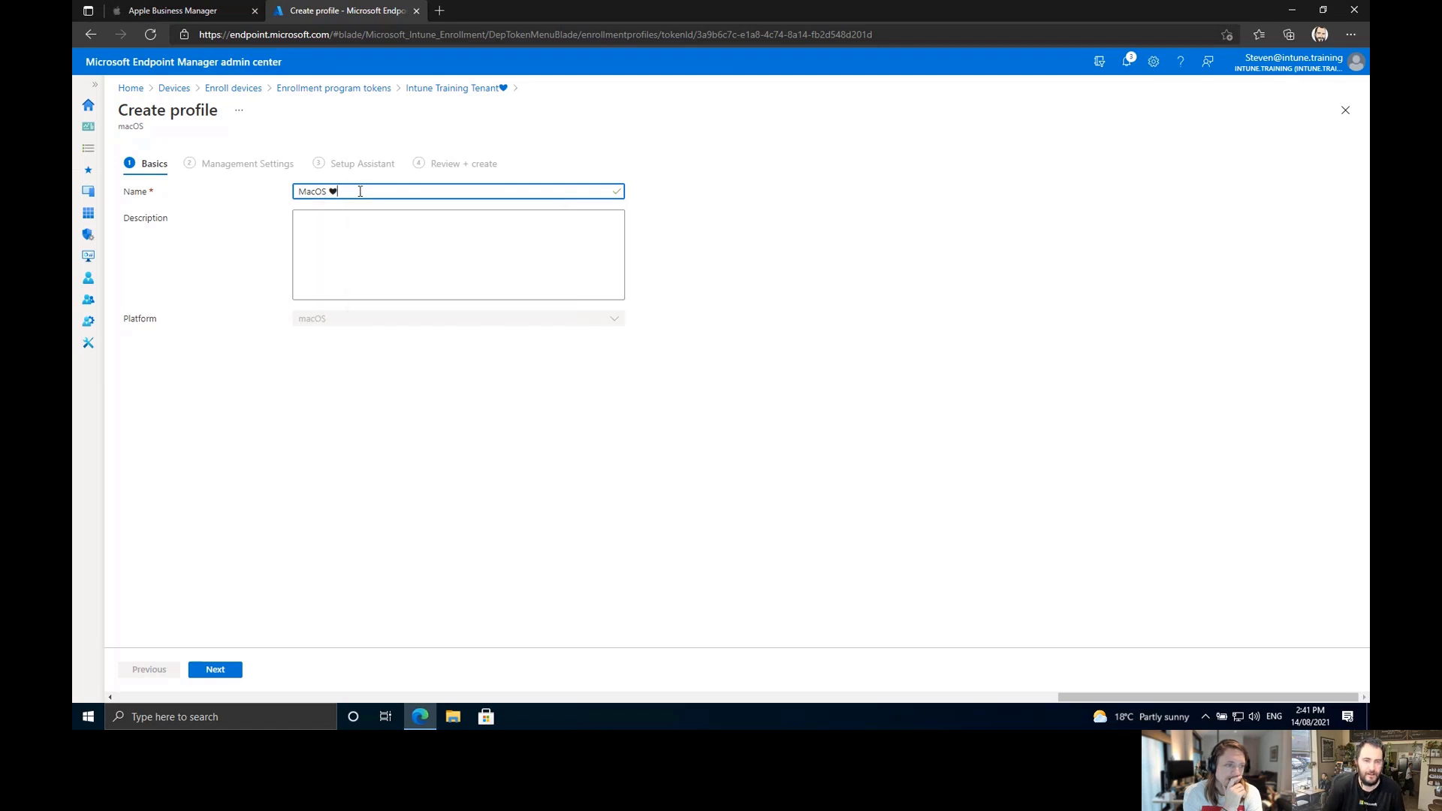
key("ctrl+BackSpace")
type("intune traini")
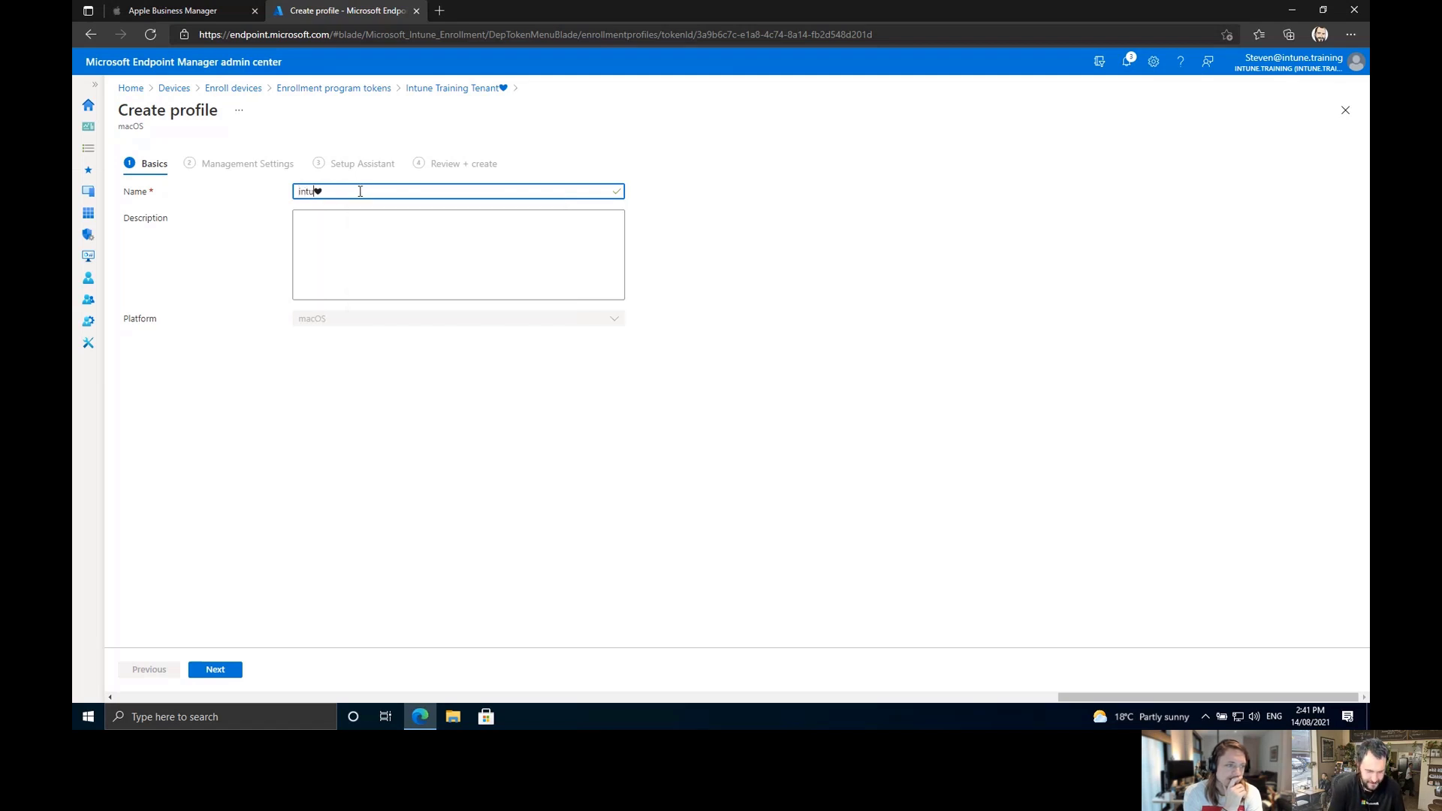
type("ng")
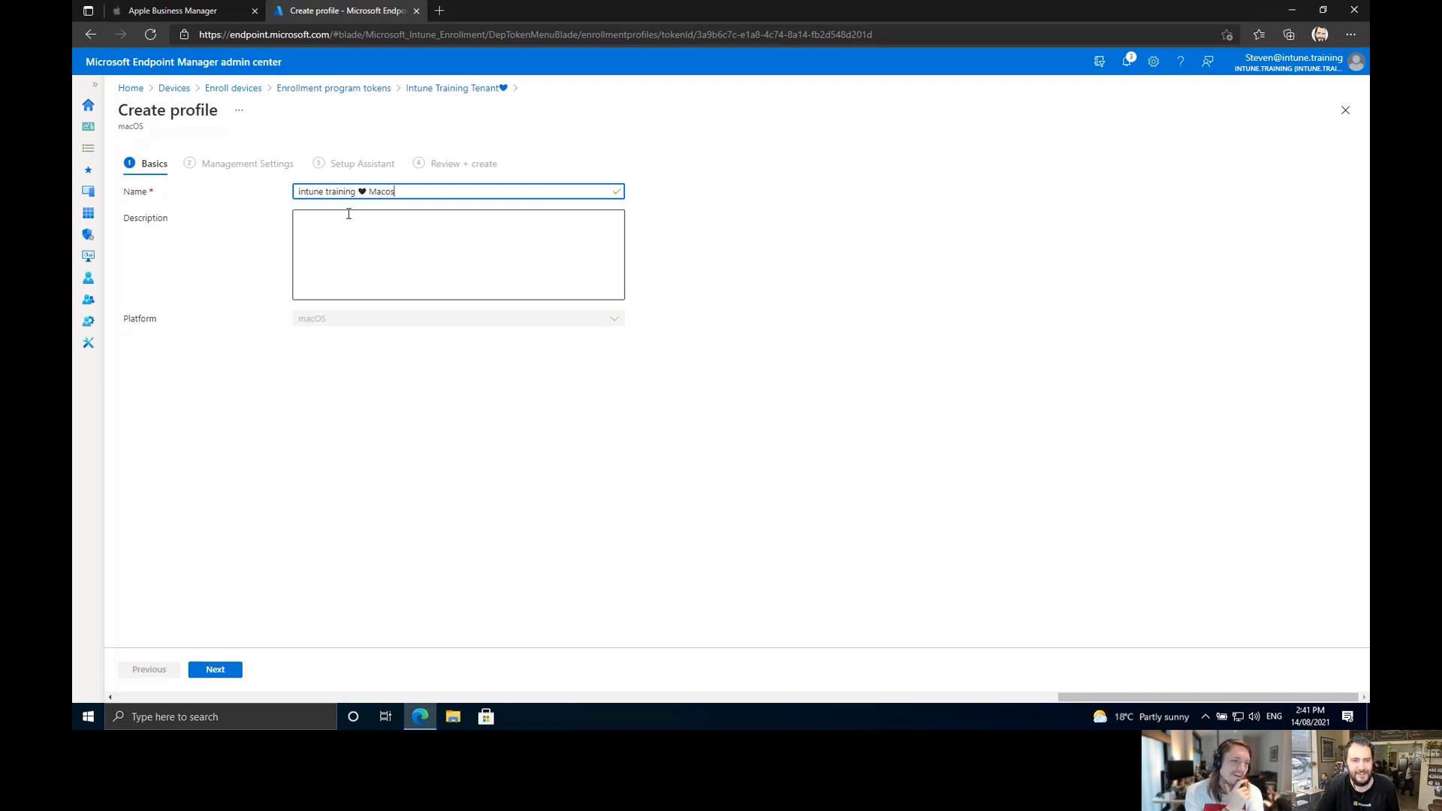
left_click(217, 670)
left_click(216, 670)
Set user affinity to Enroll with User Affinity and the authentication method to Setup Assistant with modern authentication (preview).
left_click(445, 242)
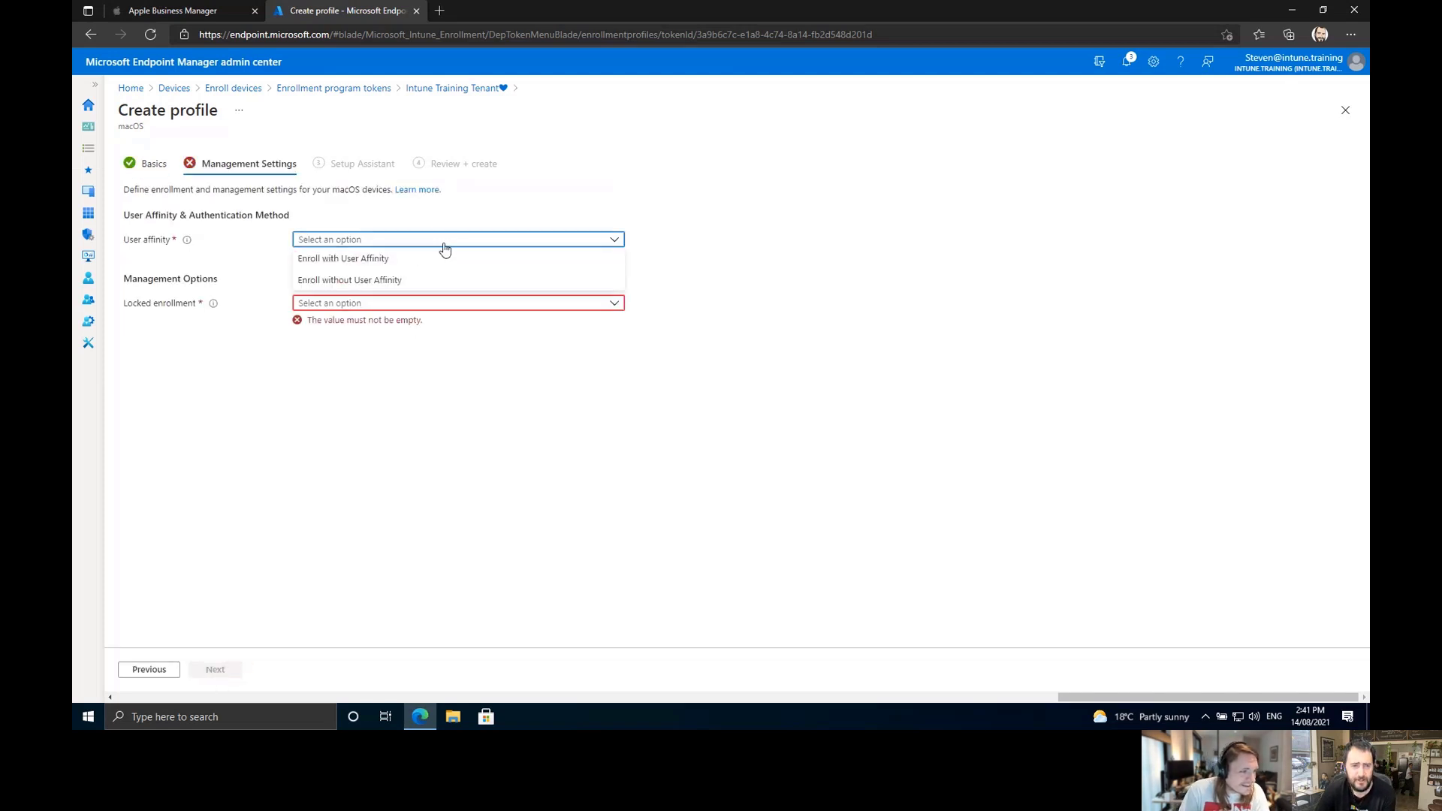
left_click(413, 260)
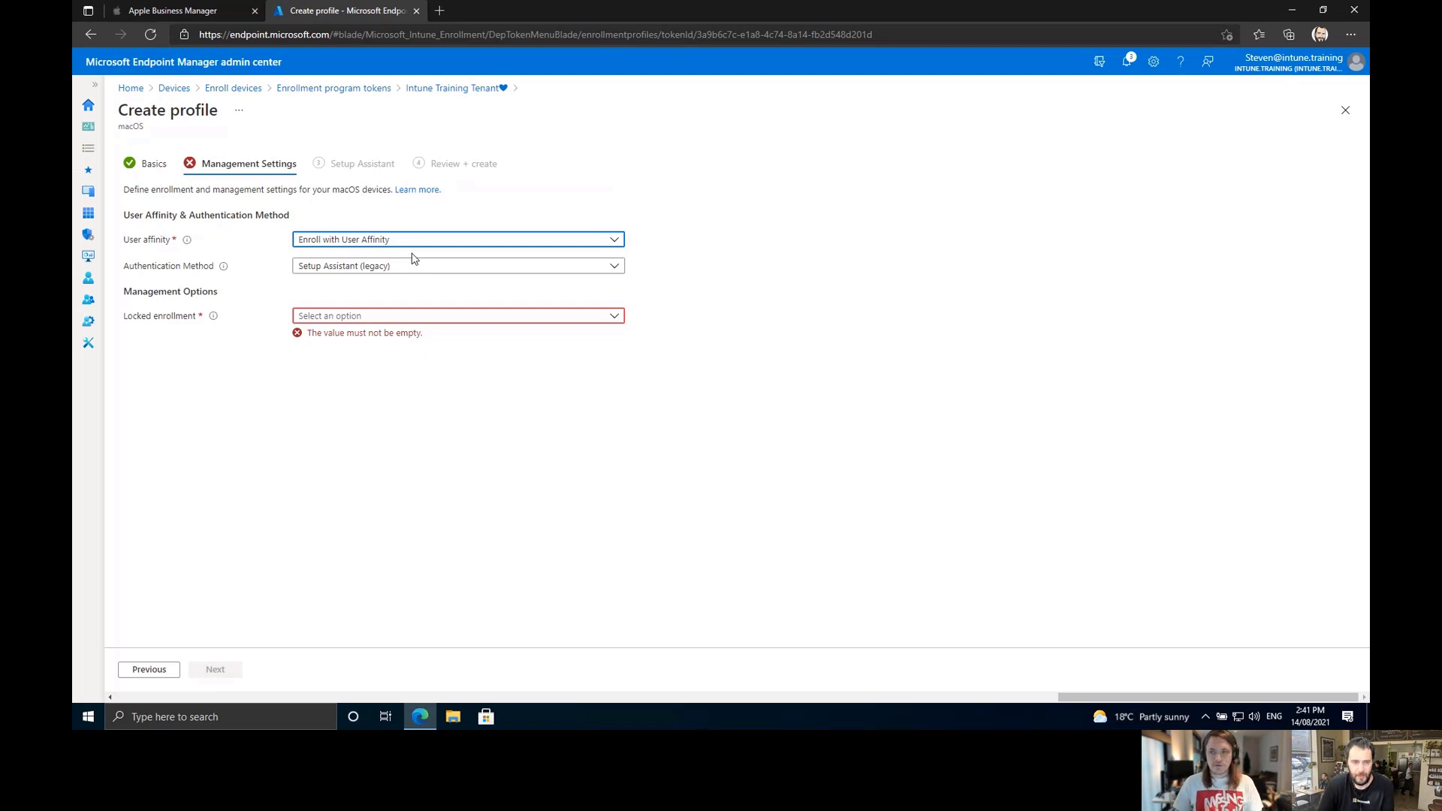
left_click(360, 269)
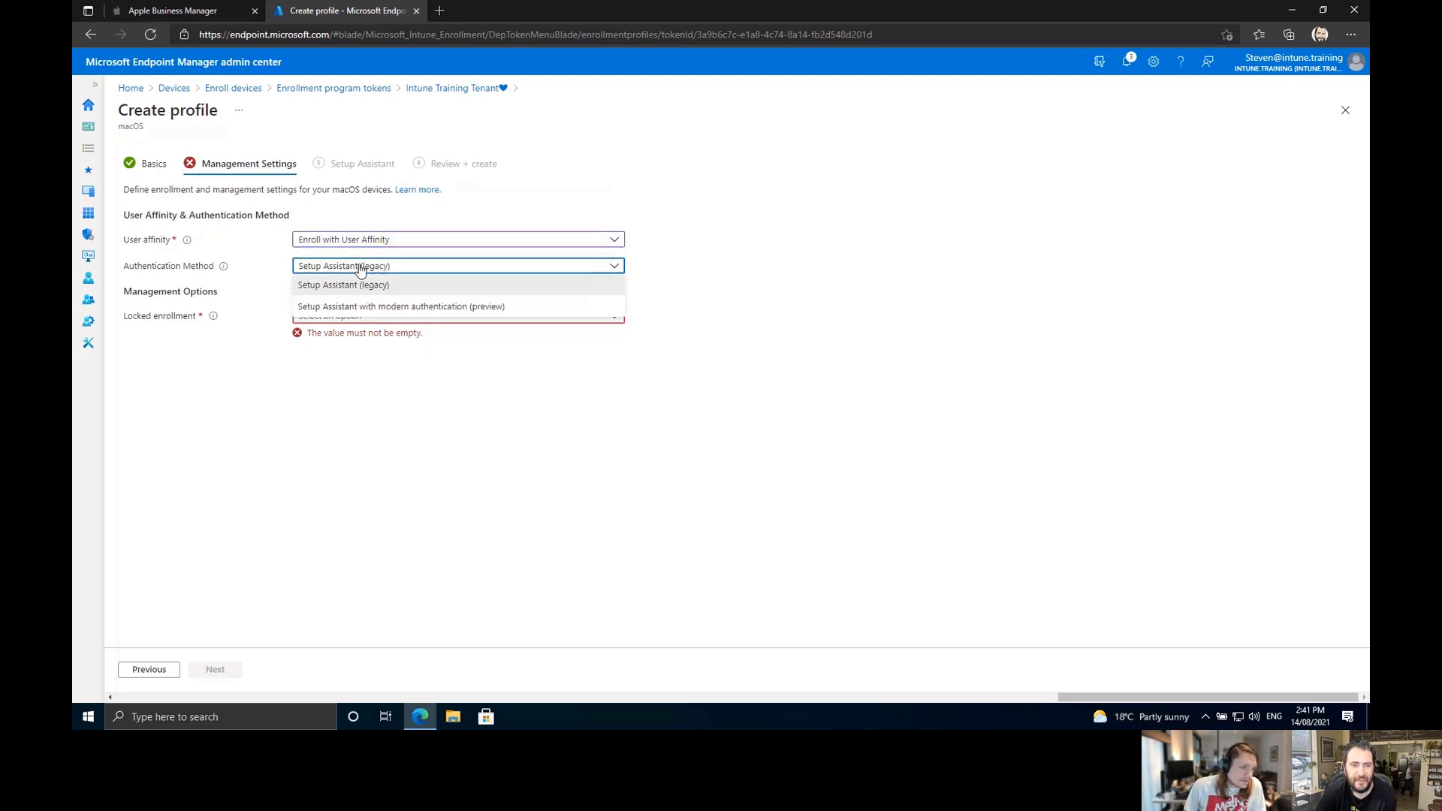
left_click(433, 307)
Read the authentication method's note about supported macOS versions and deploying Company Portal as a required app.
left_click_drag(327, 306, 143, 292)
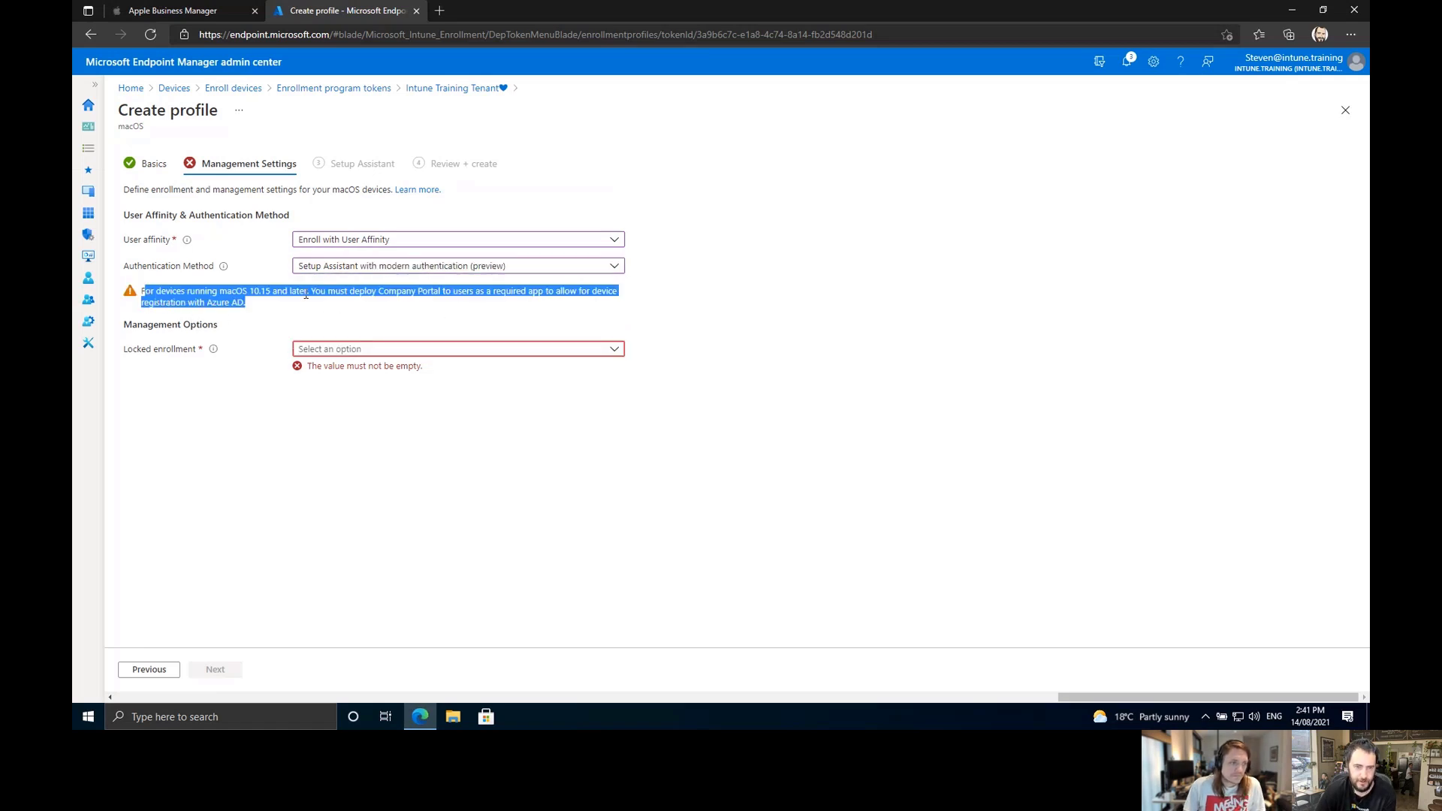
left_click(306, 295)
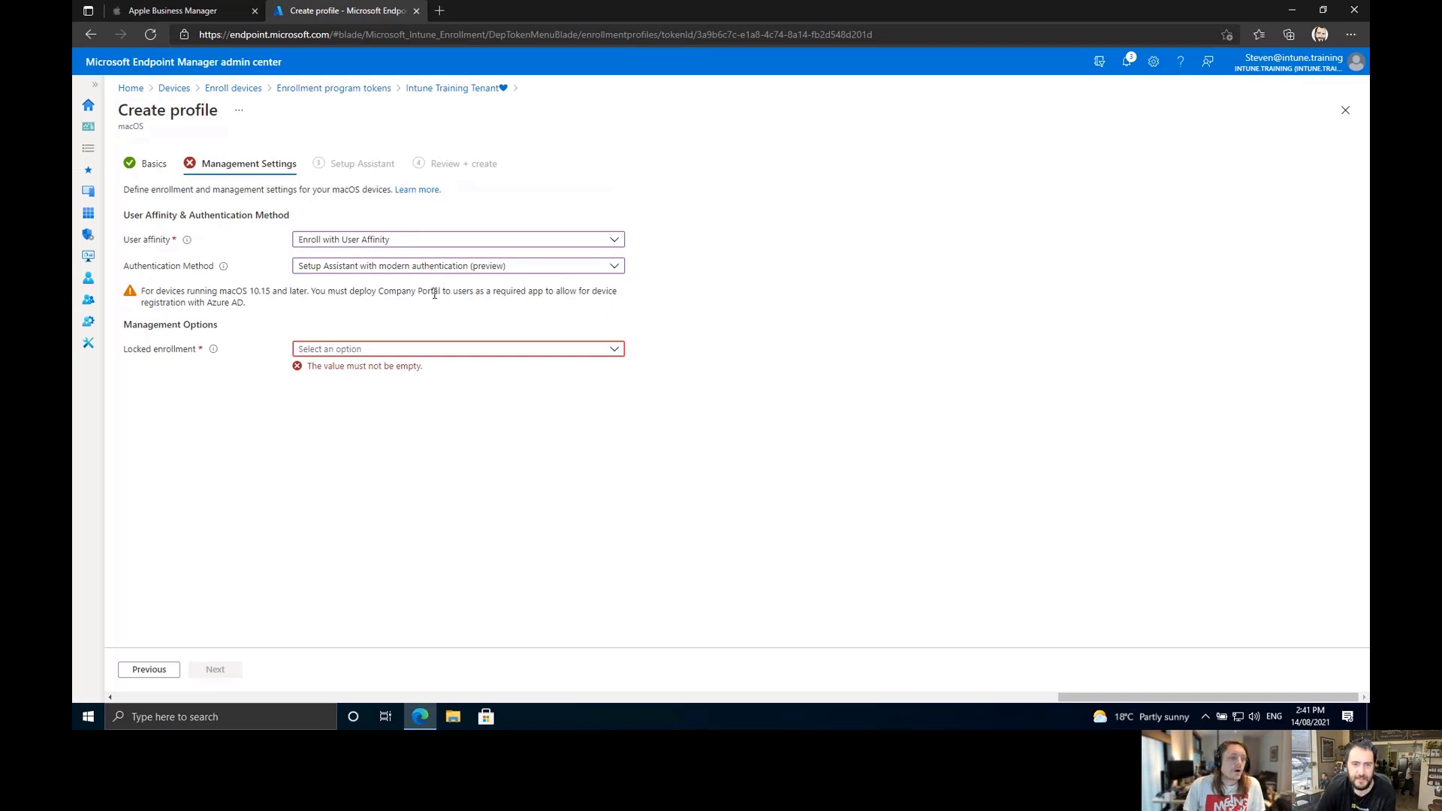
left_click_drag(314, 293, 508, 295)
left_click_drag(519, 294, 260, 310)
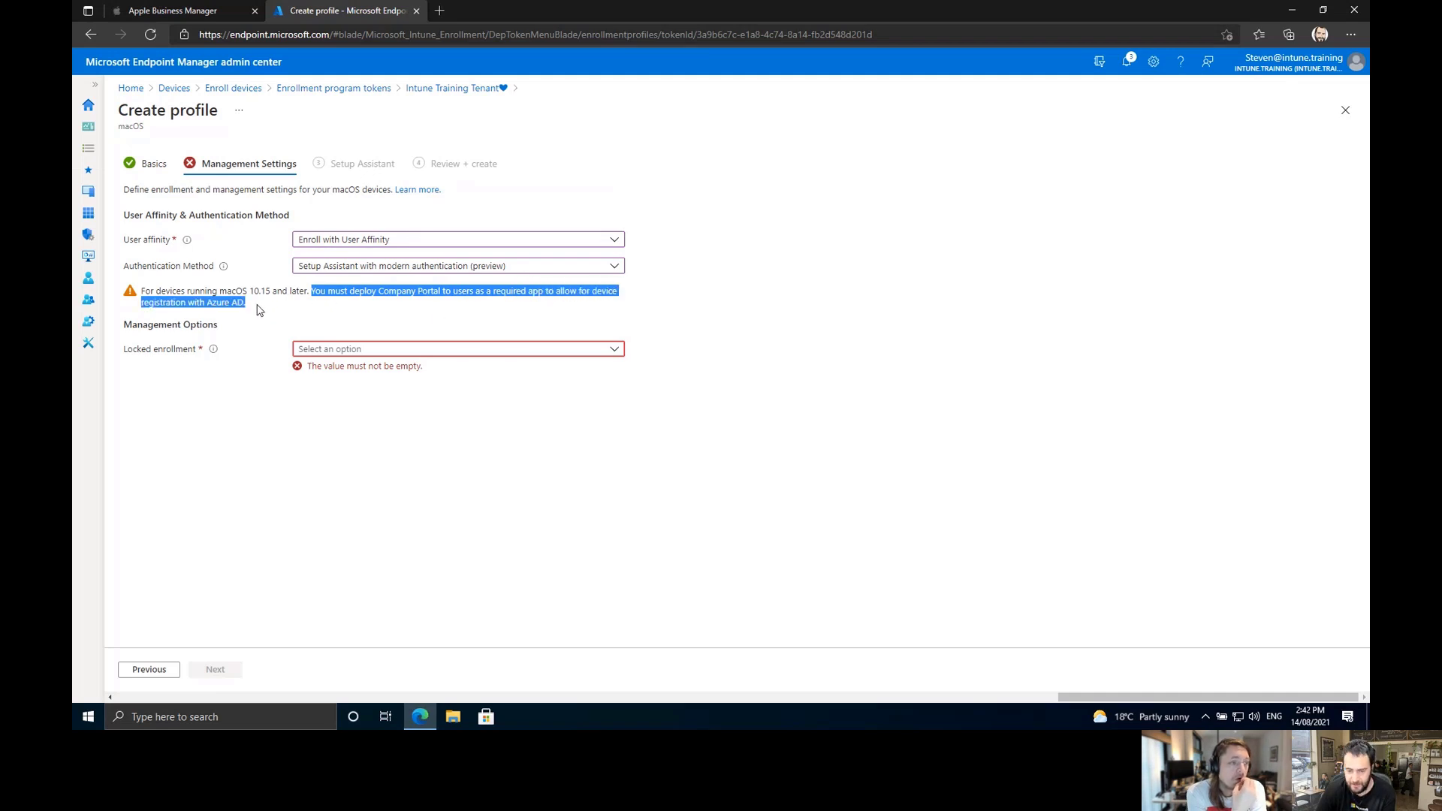
left_click(259, 309)
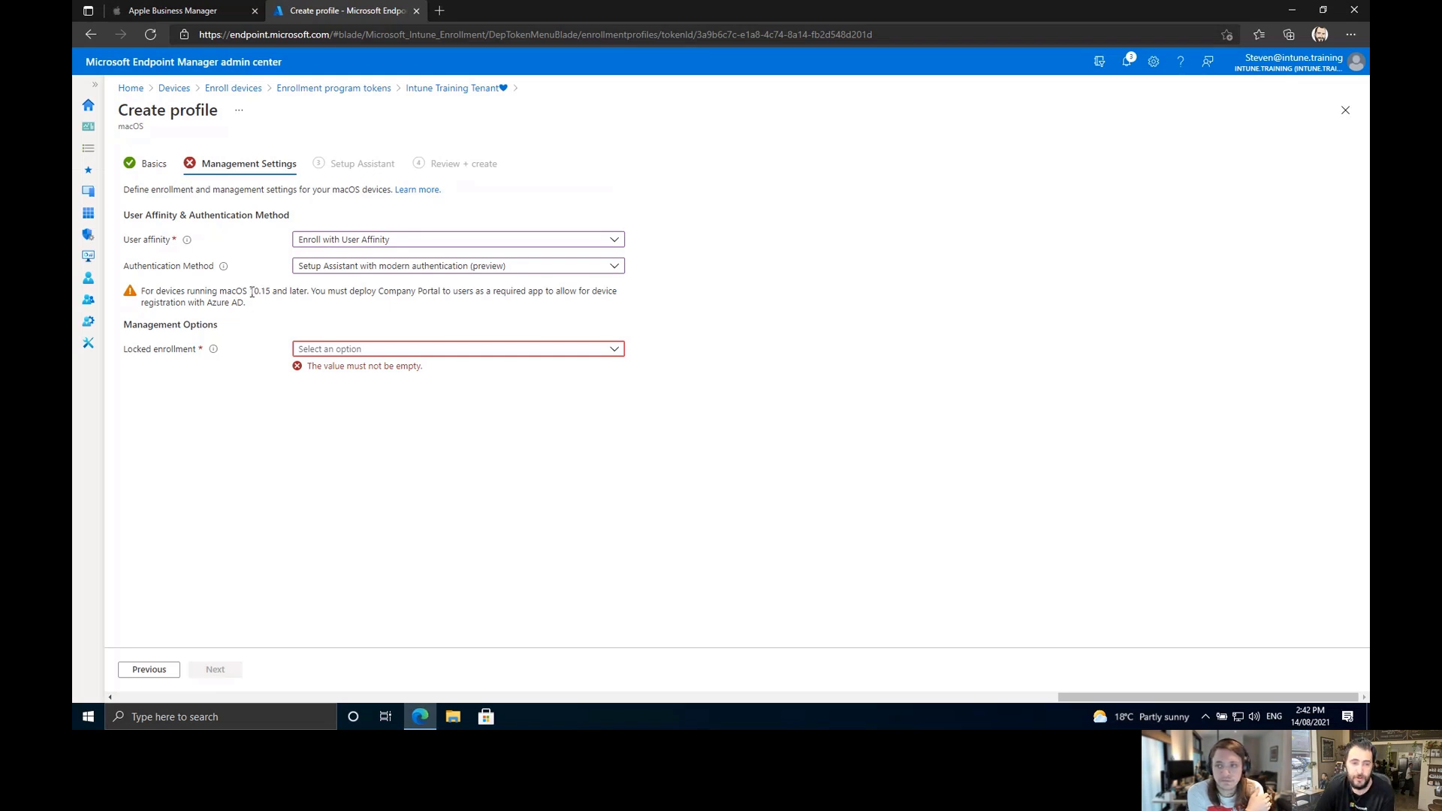
left_click_drag(252, 293, 292, 309)
left_click(508, 302)
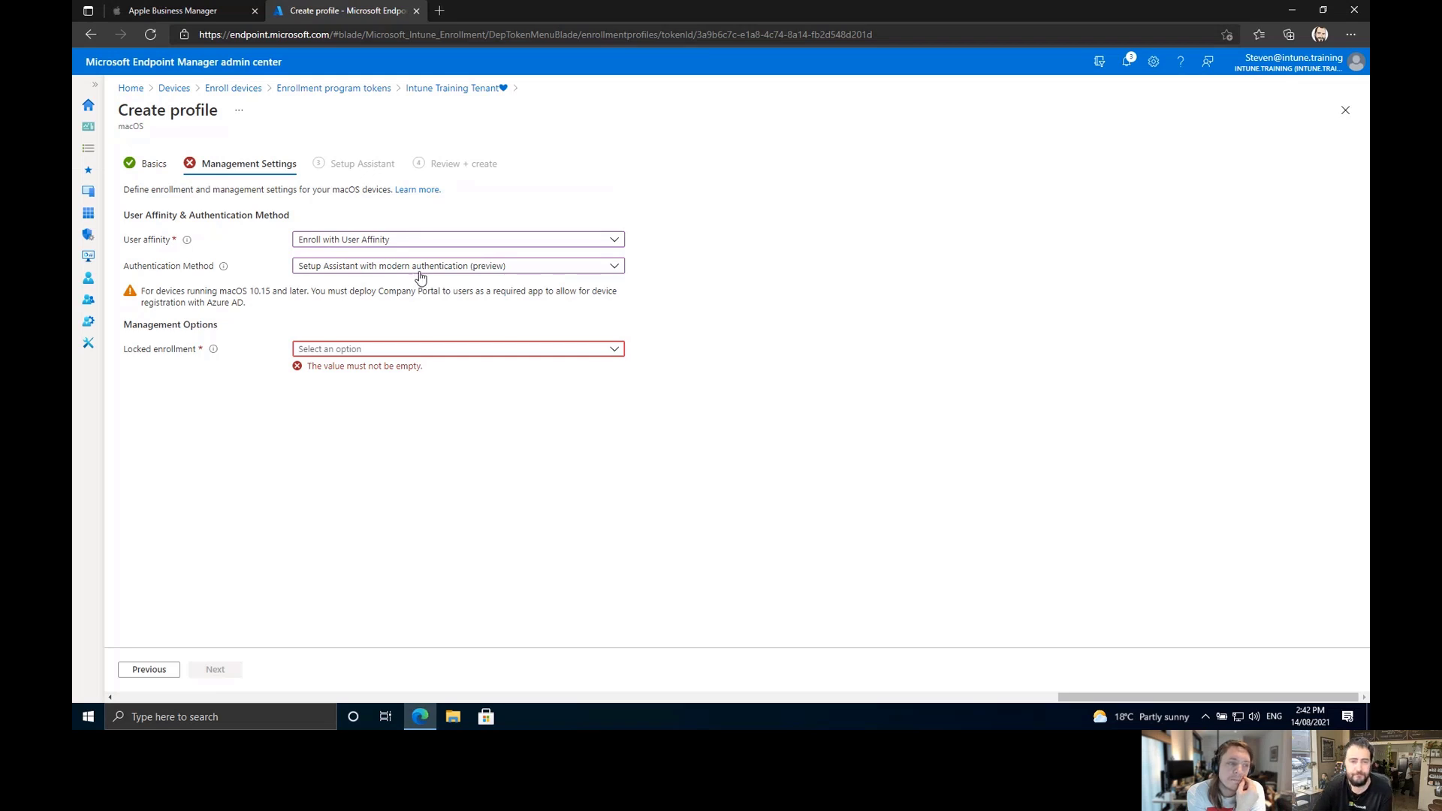
Set locked enrollment to Yes and continue to the Setup Assistant settings.
left_click(447, 357)
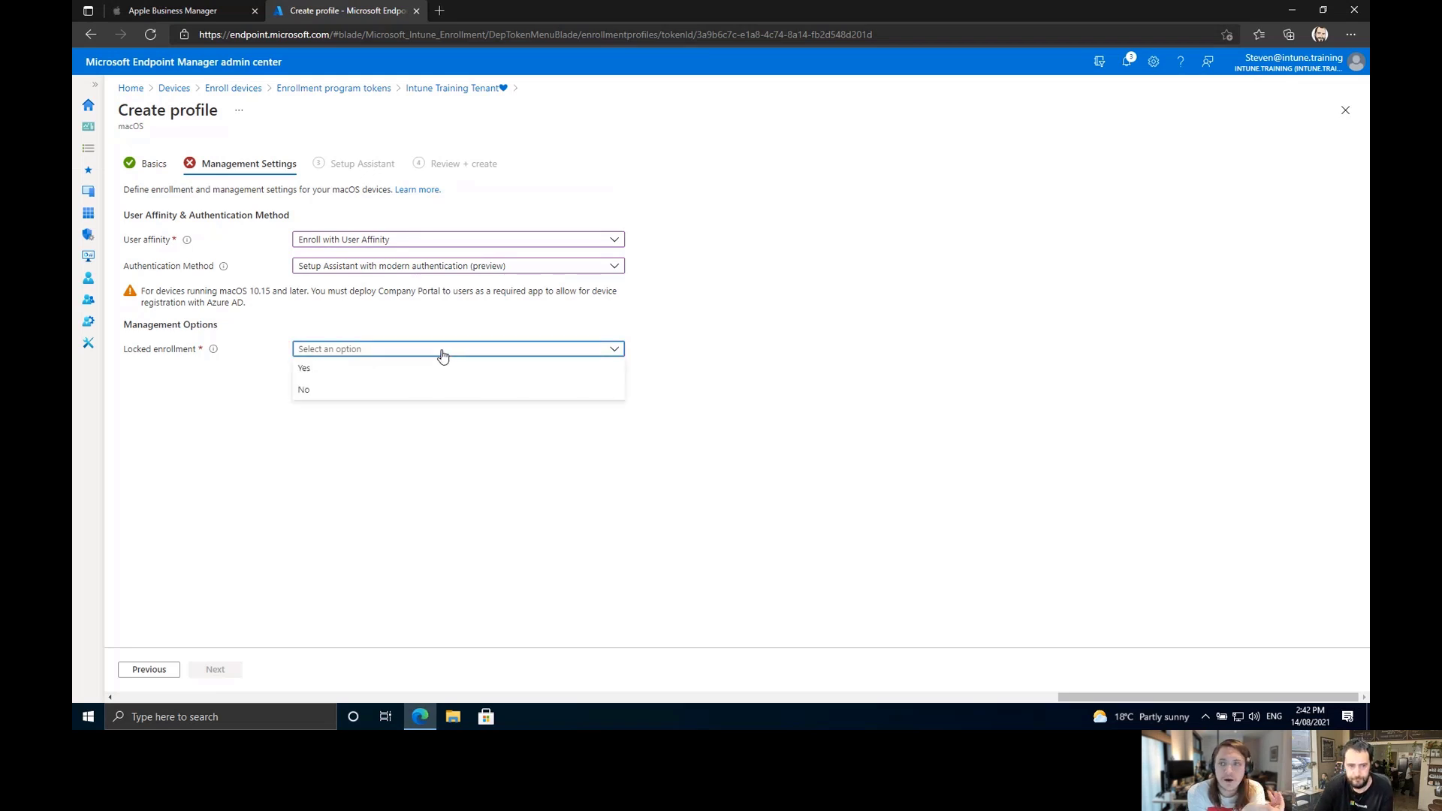
left_click(335, 373)
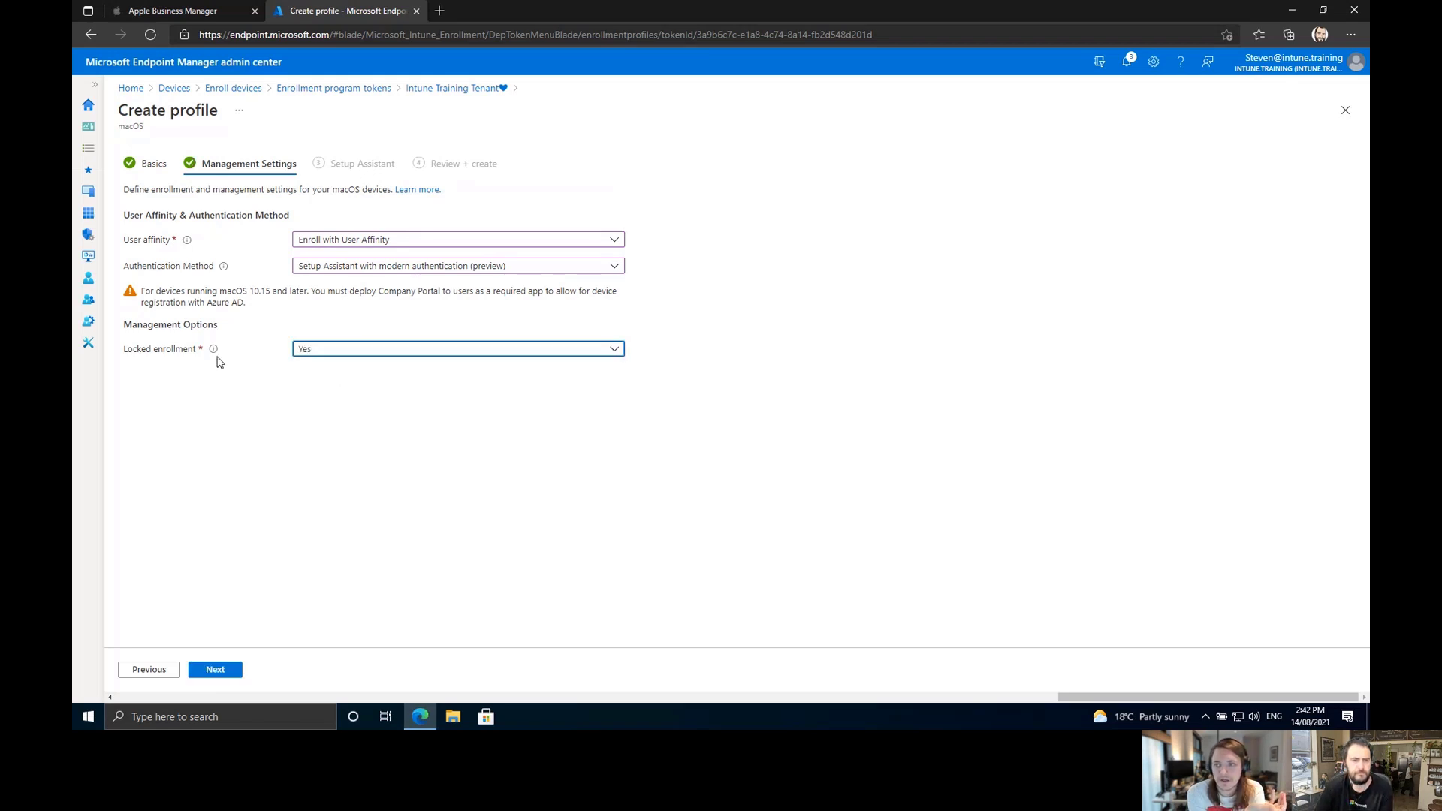
mouse_move(213, 353)
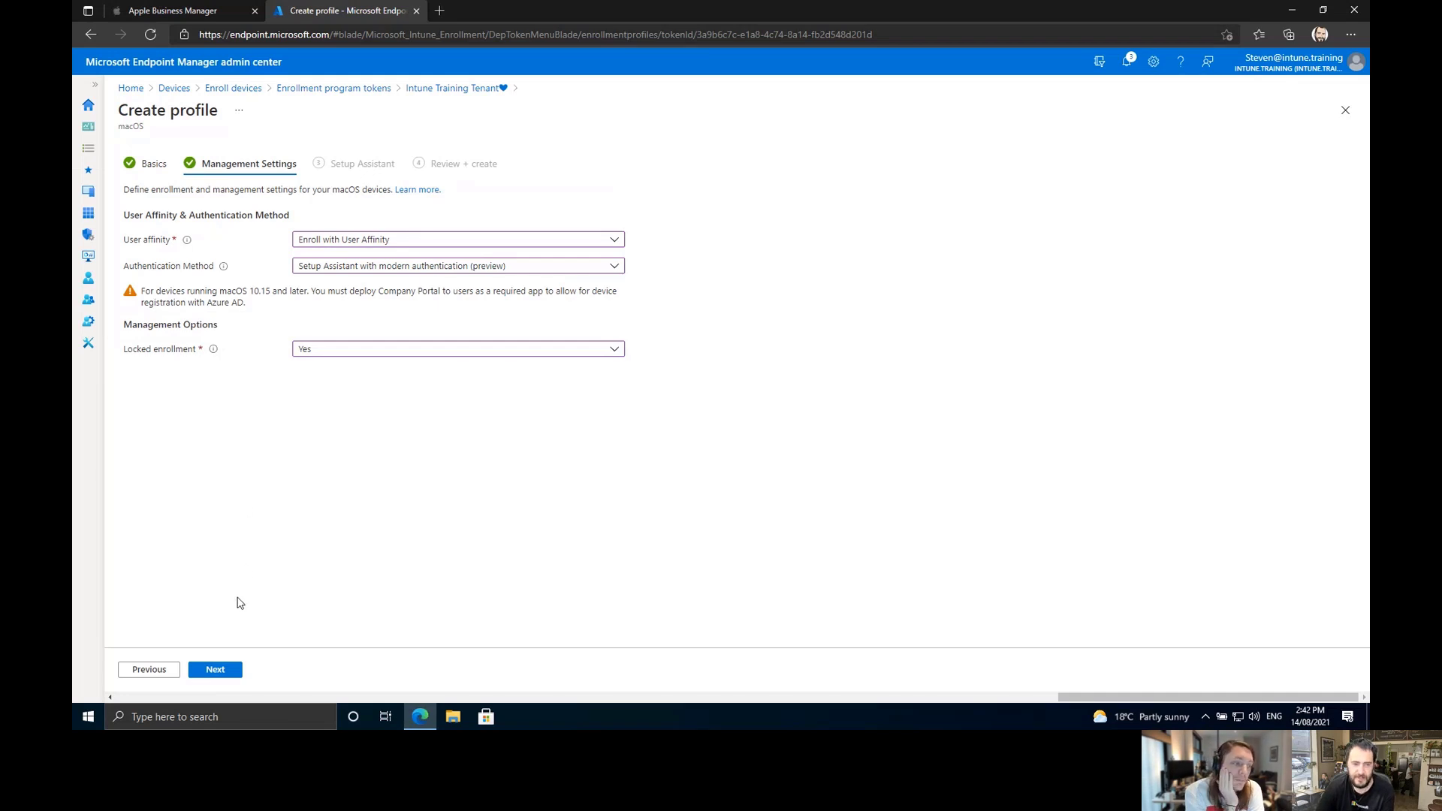
left_click(215, 670)
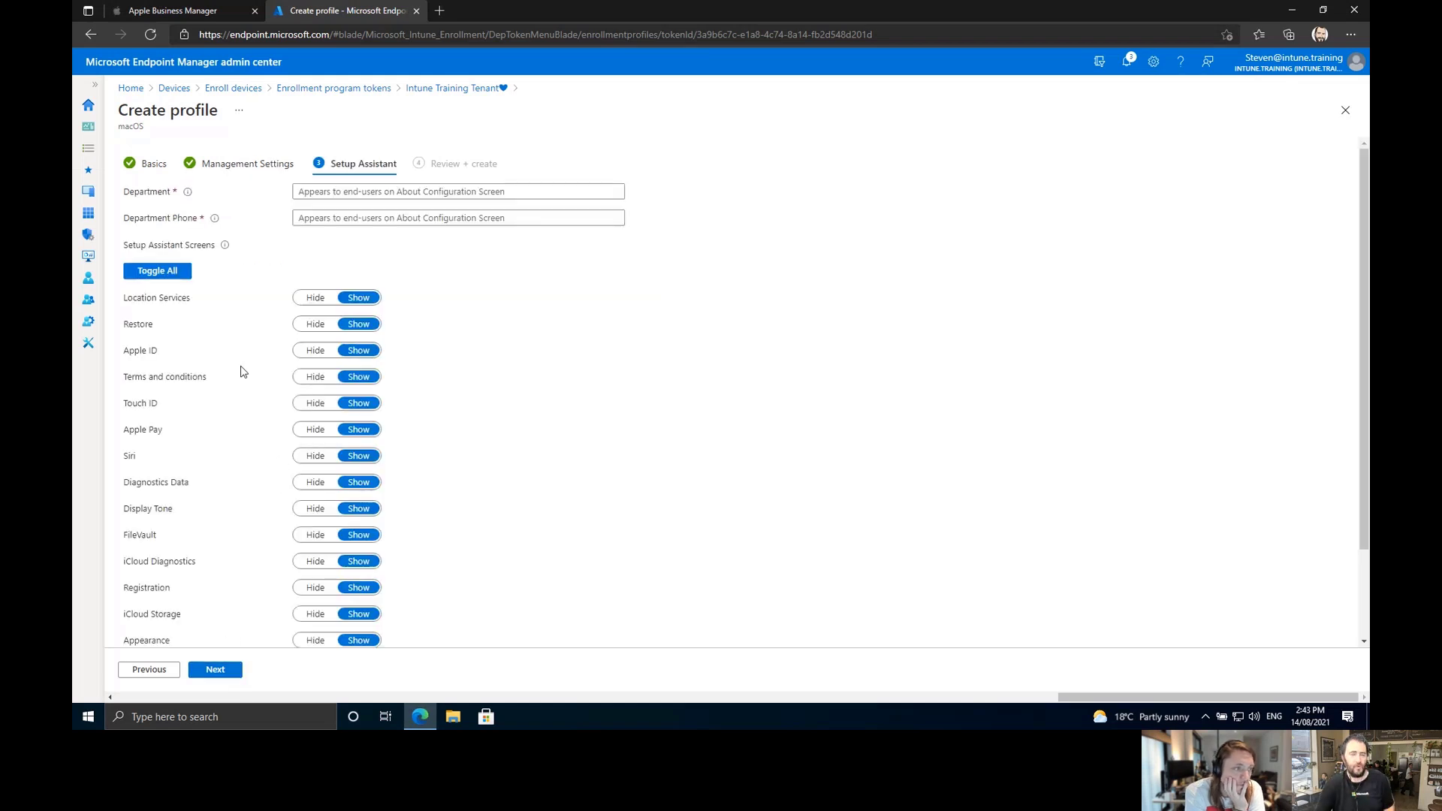
Enter "Exec Services" as the department and "Intune training" as the department phone.
left_click(527, 190)
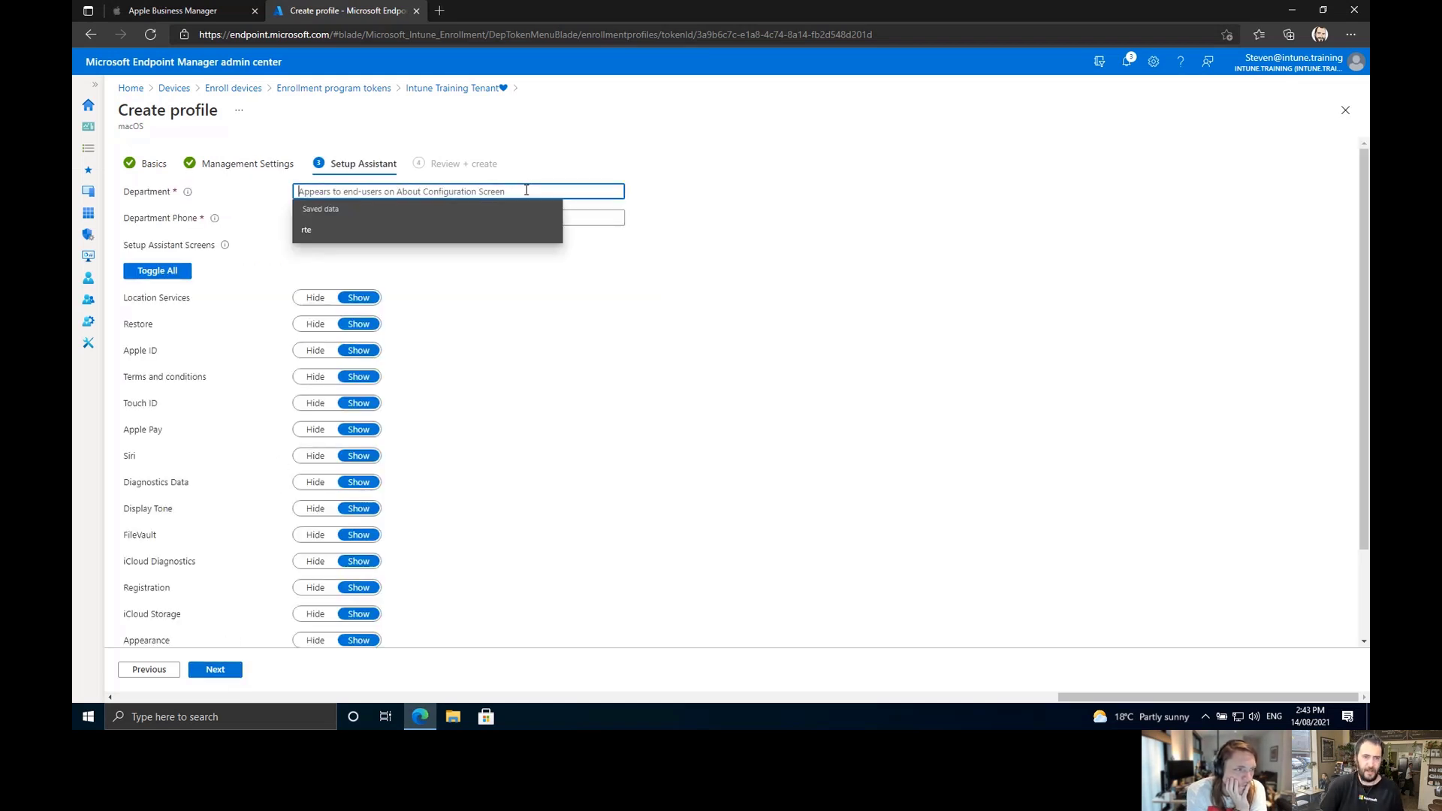
type("Ex")
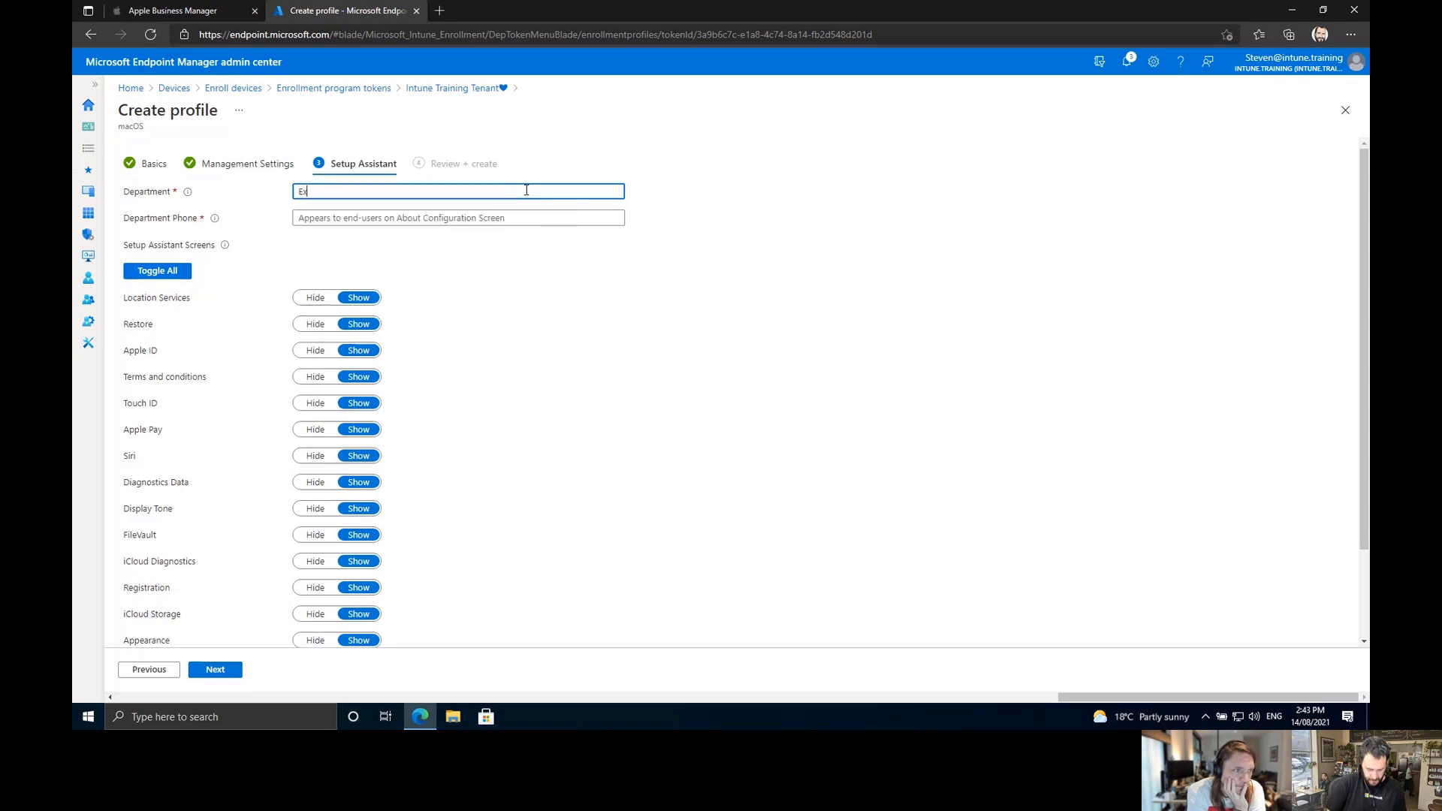
type("ec Services")
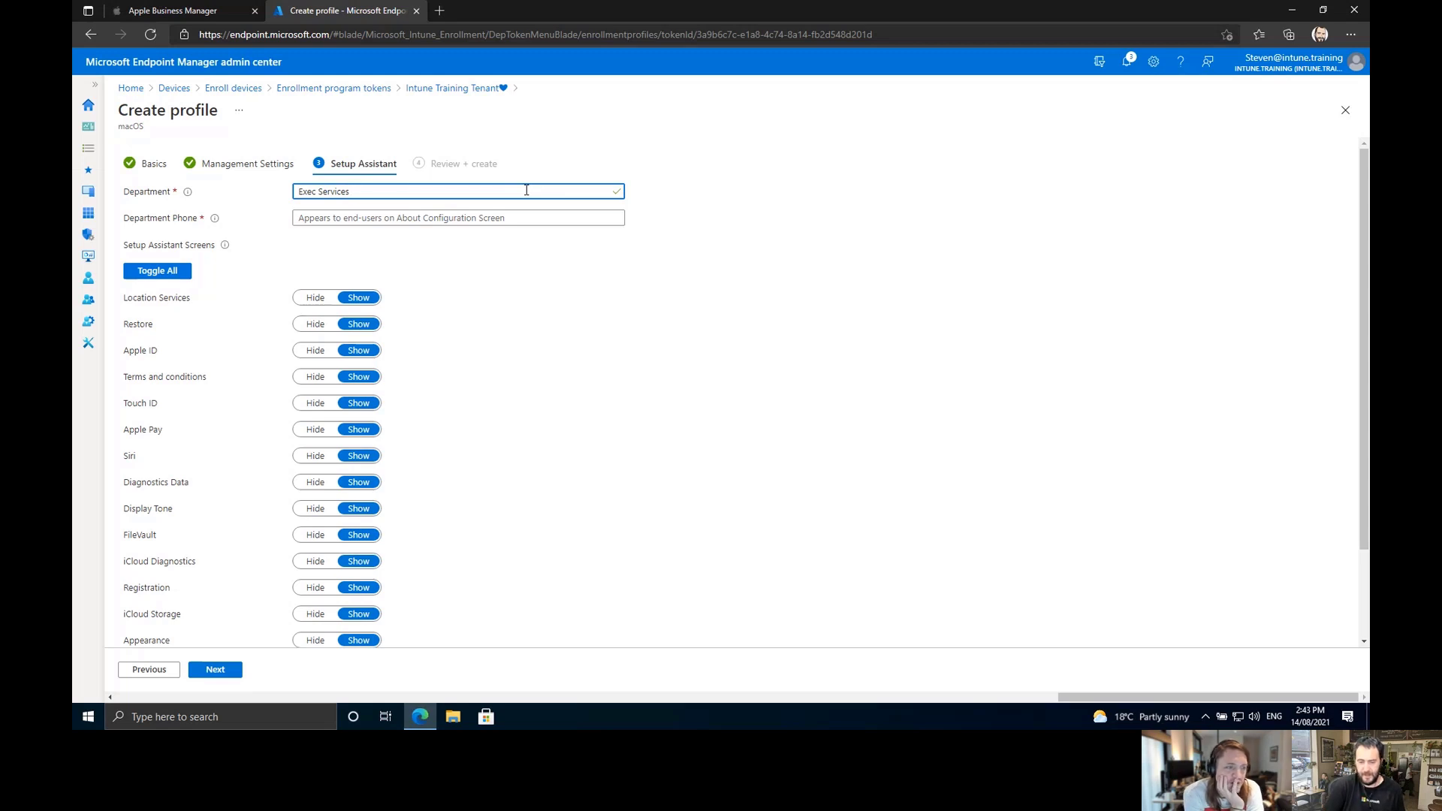
key("Tab")
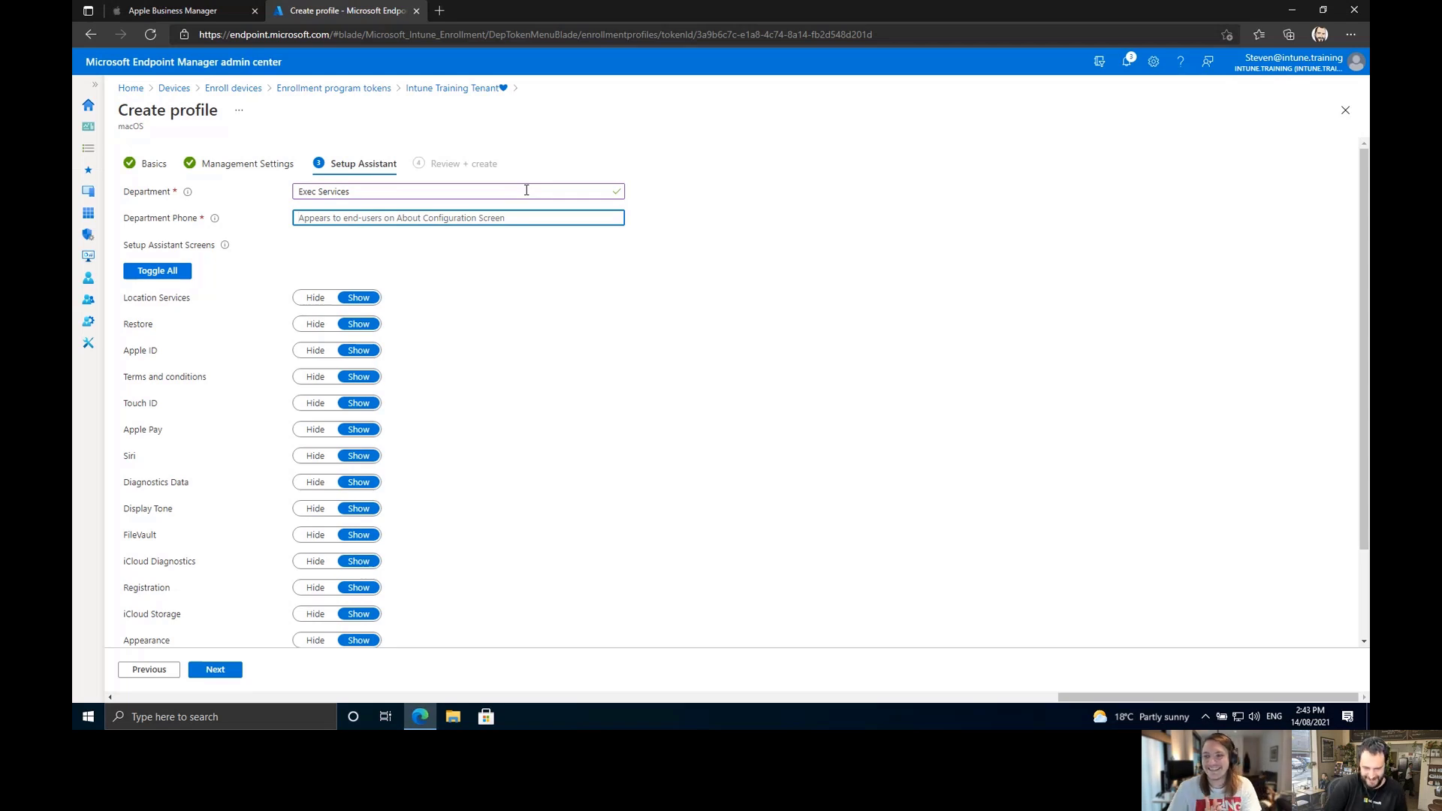
type("I")
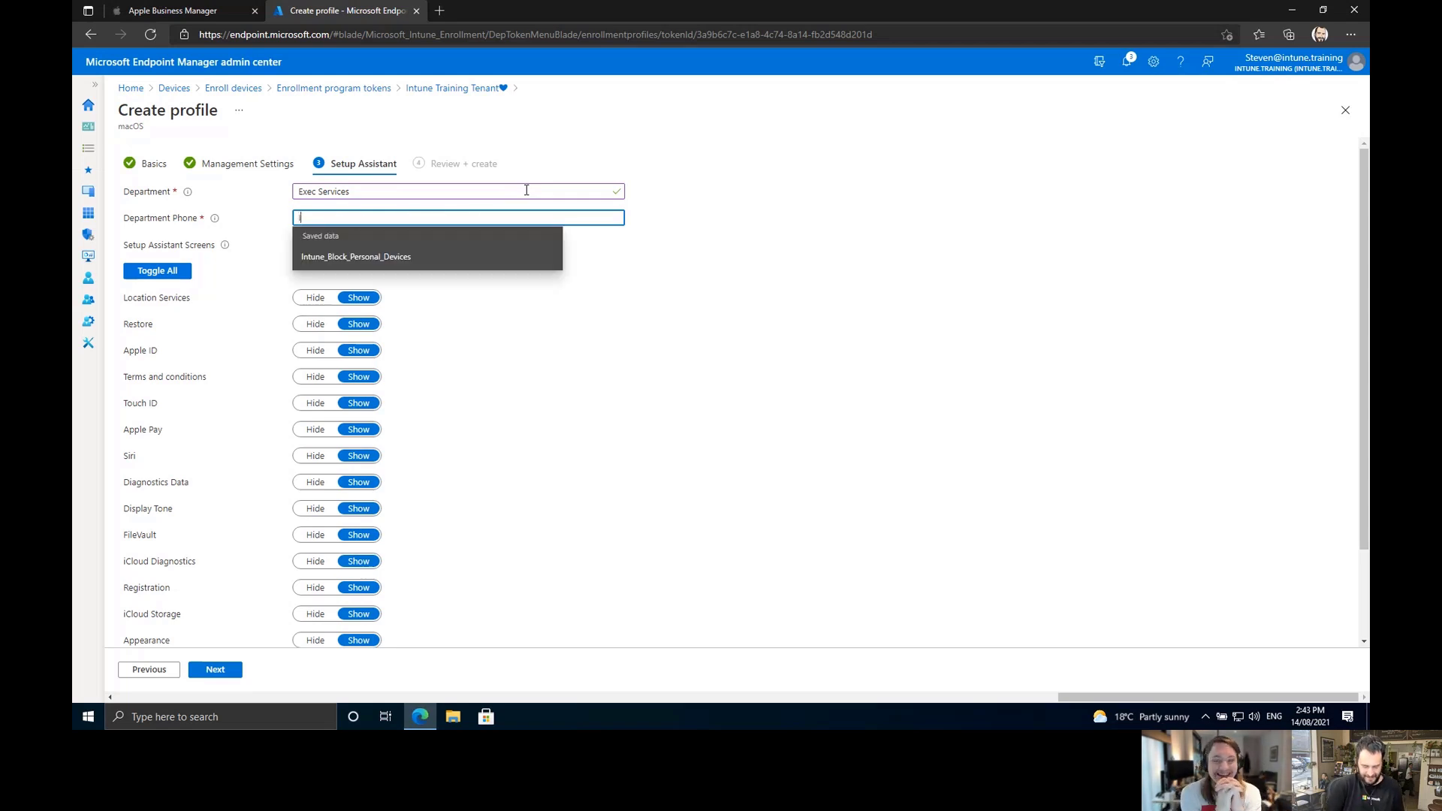
type("ntune traing")
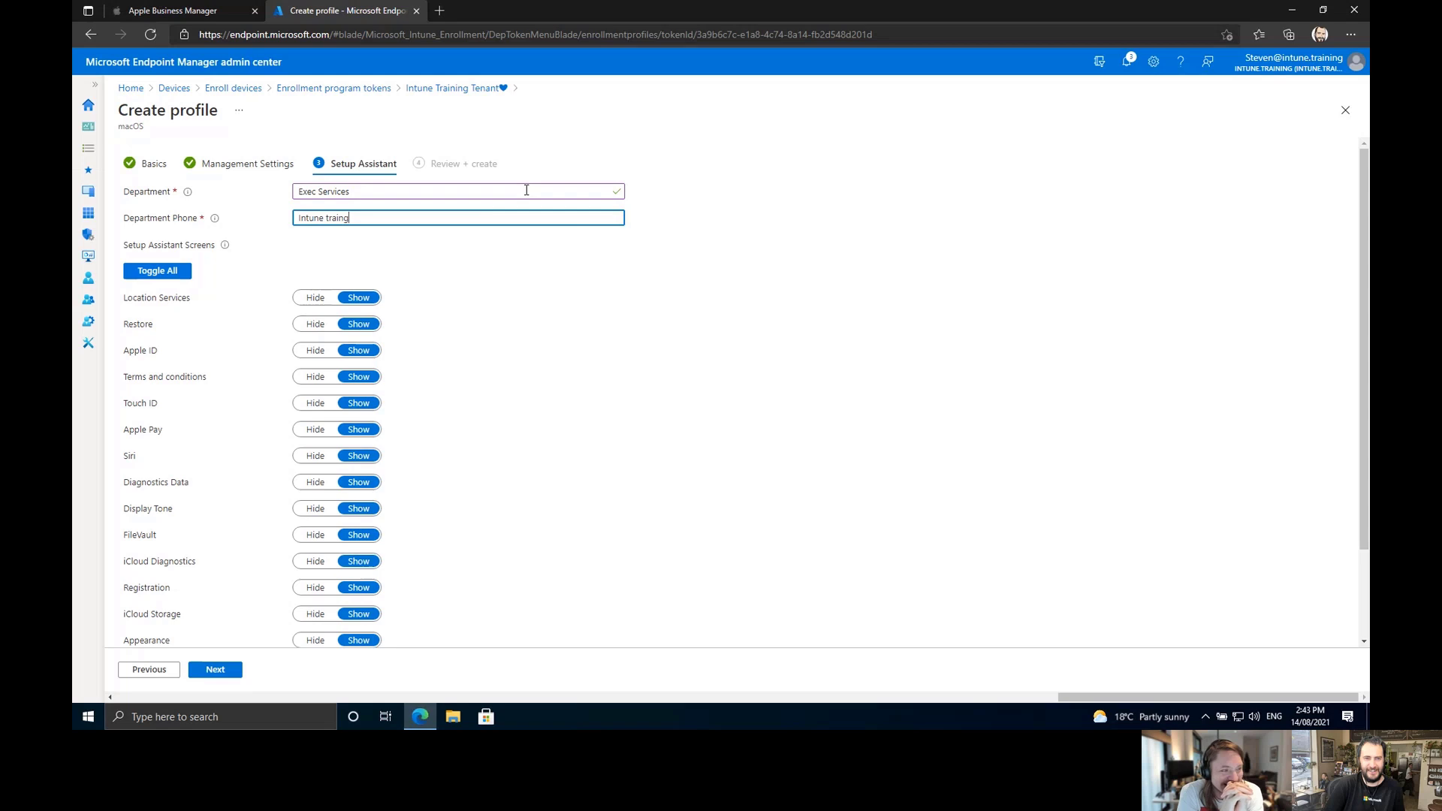
key("BackSpace")
type("ing")
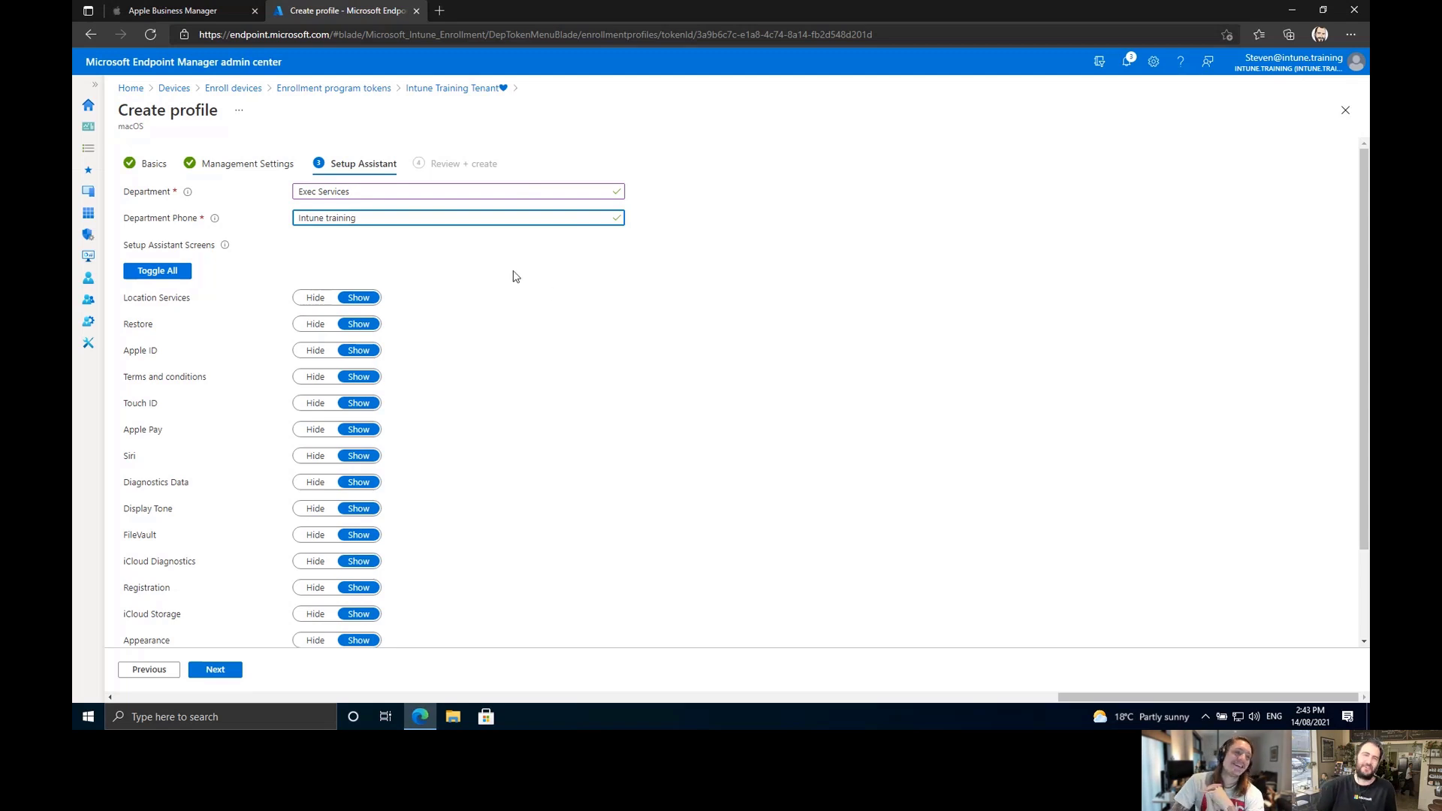
left_click(489, 309)
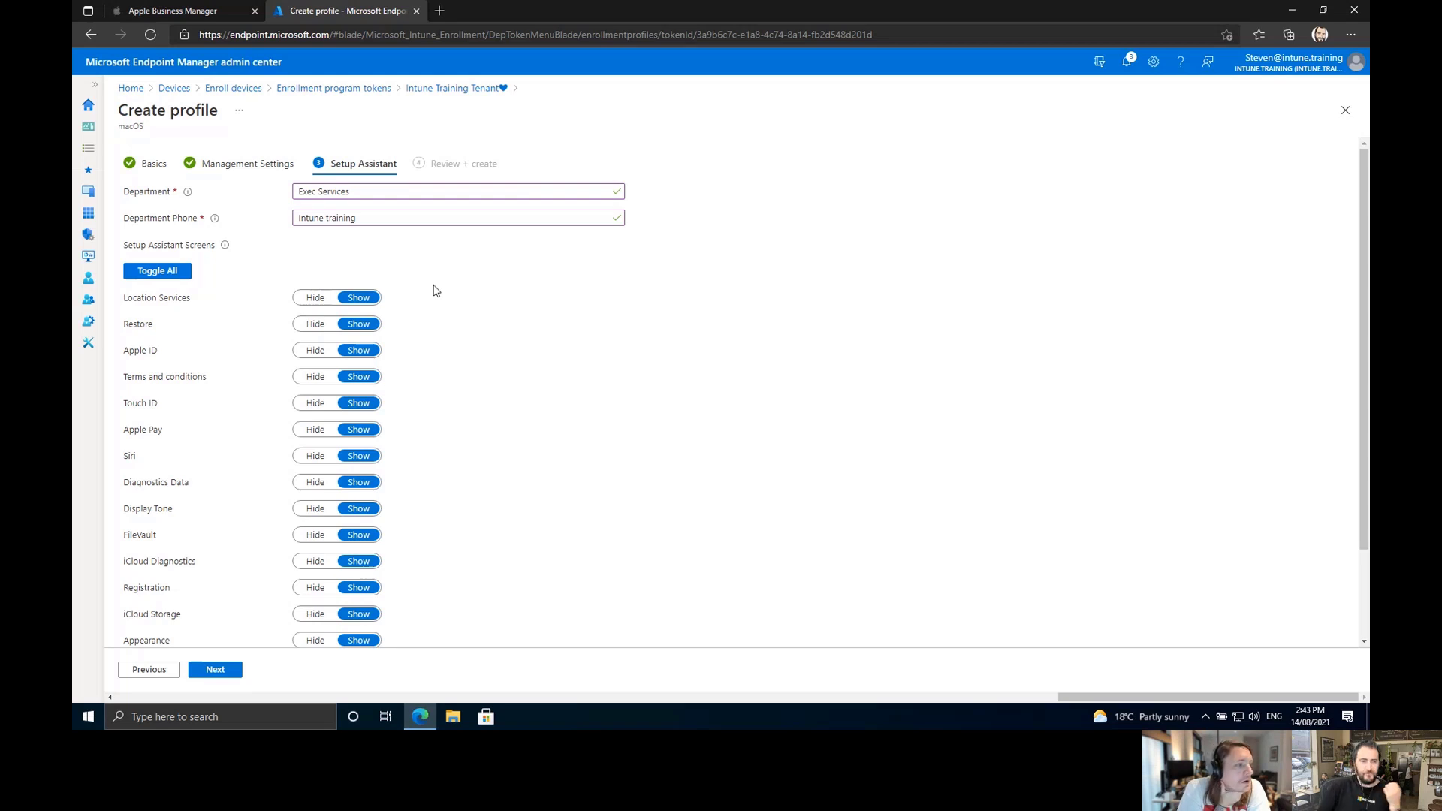
Hide the Location Services, Restore, Apple ID, Terms and conditions, Touch ID and Apple Pay screens in Setup Assistant.
scroll(238, 338, "down", 3)
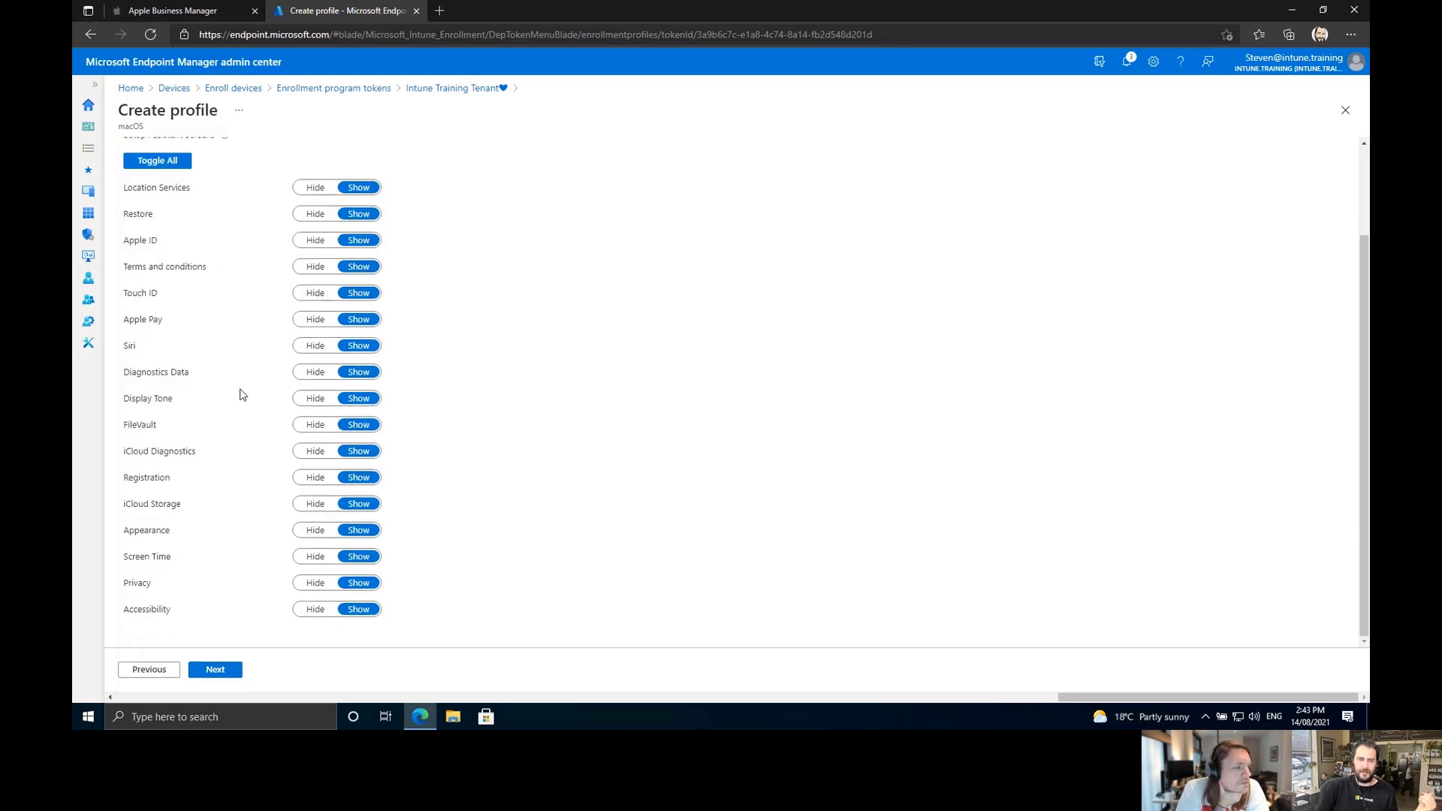
scroll(245, 436, "up", 3)
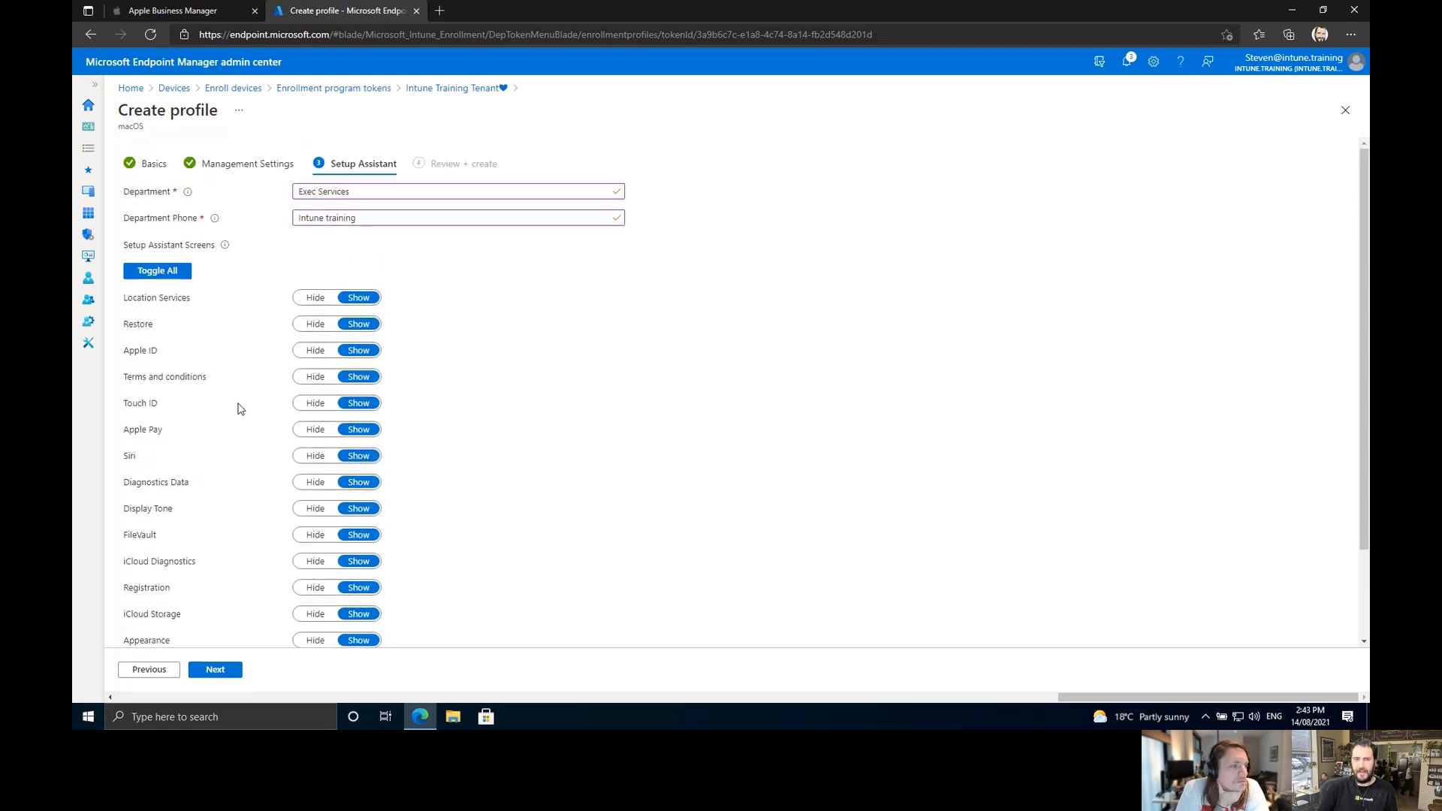
left_click(315, 299)
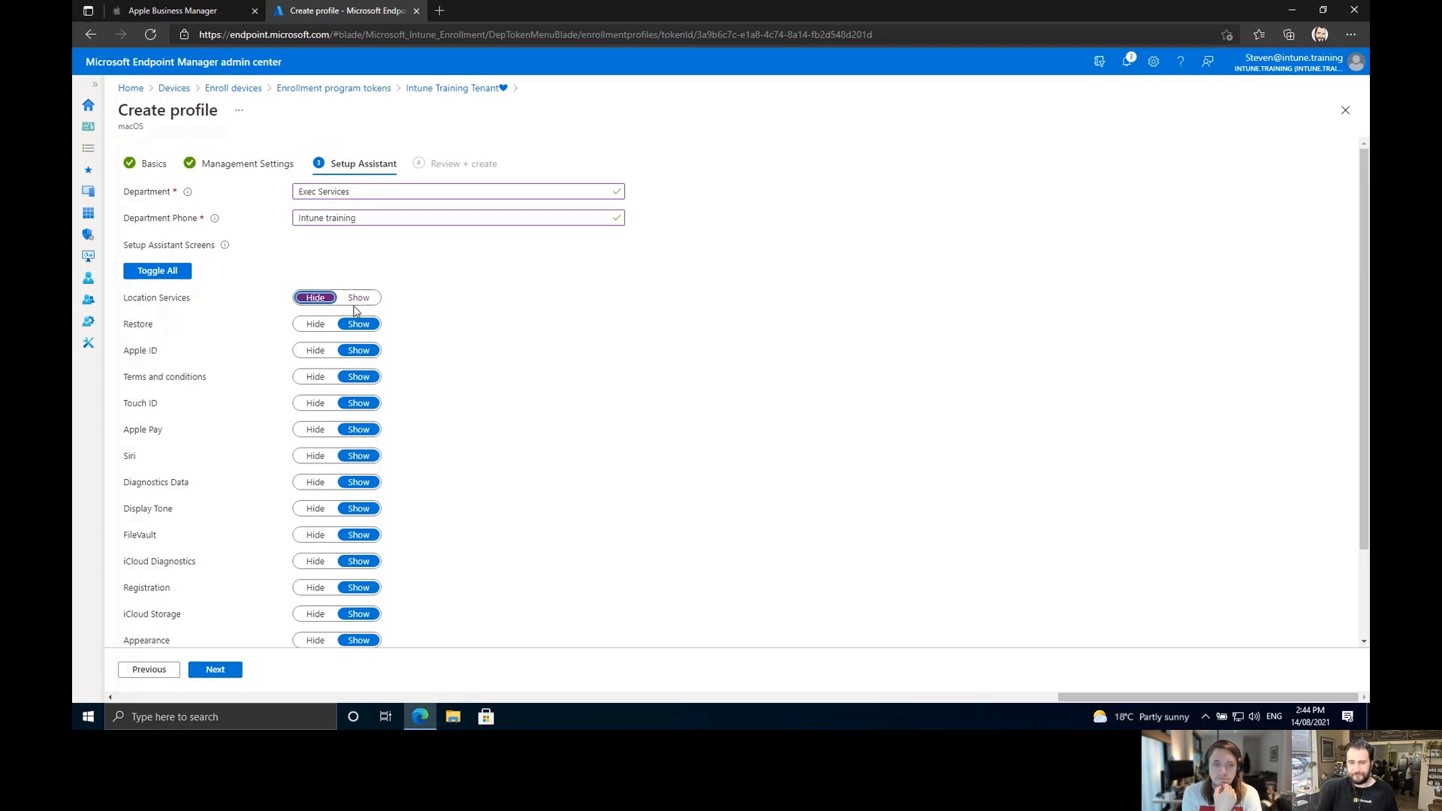
left_click(316, 351)
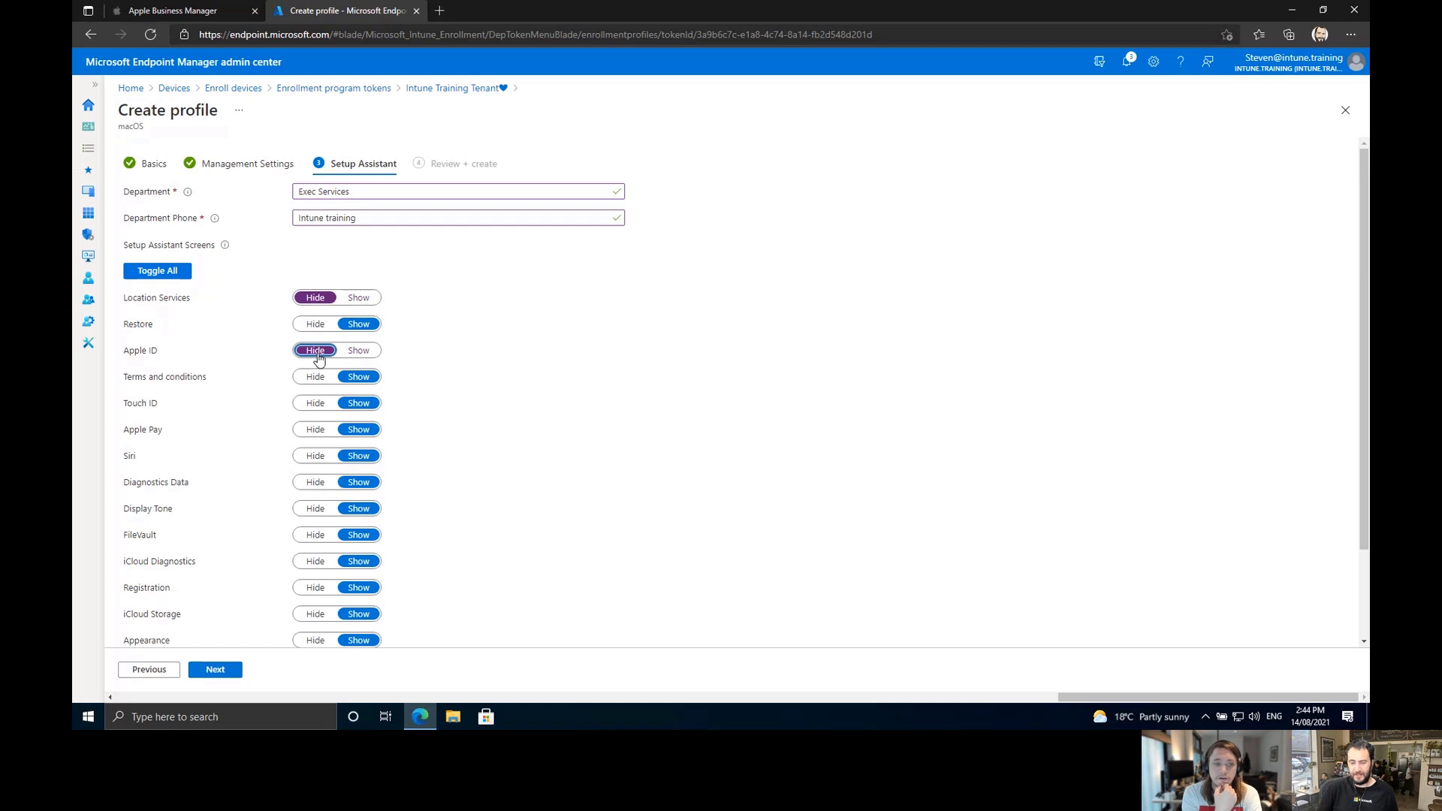
left_click(310, 406)
left_click(314, 433)
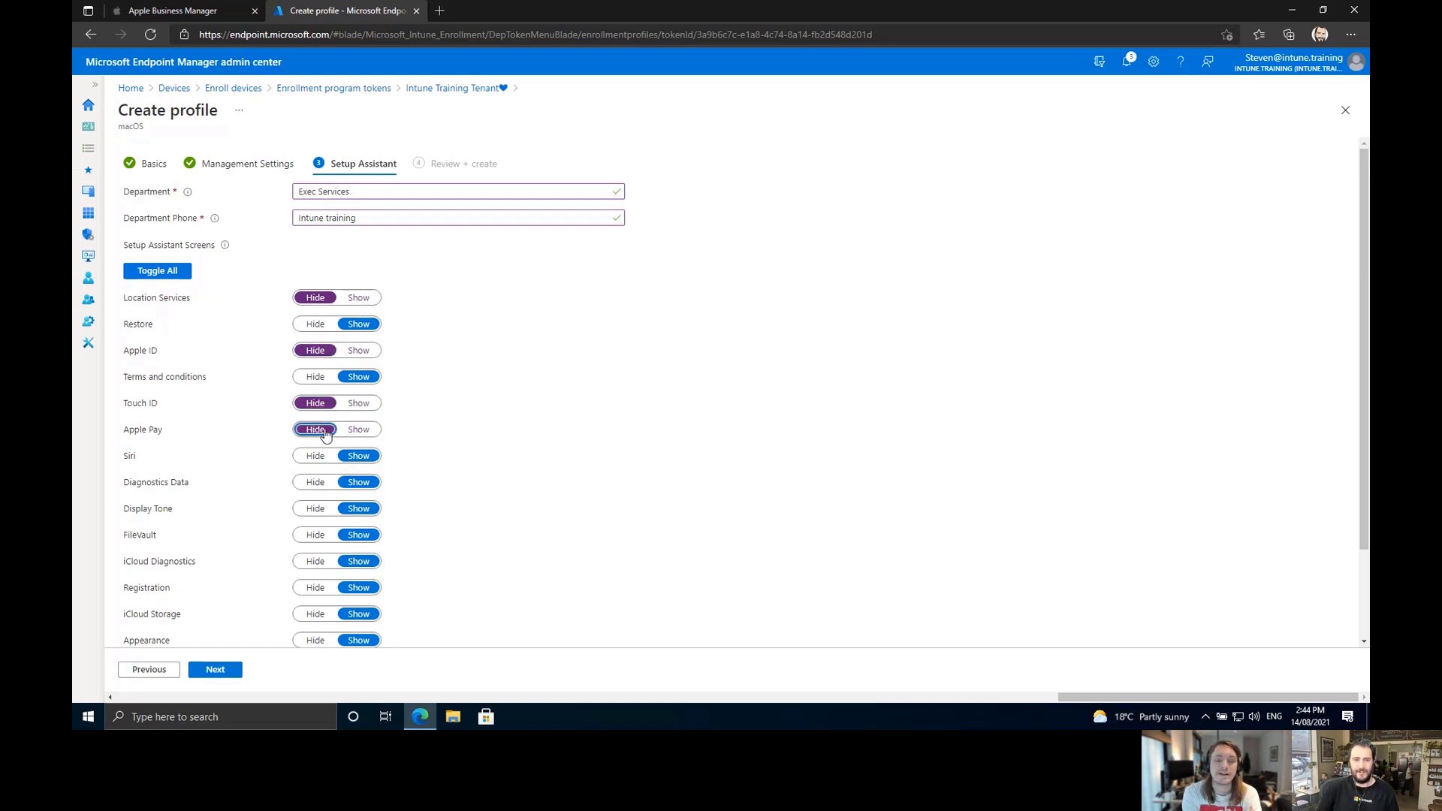
left_click(315, 378)
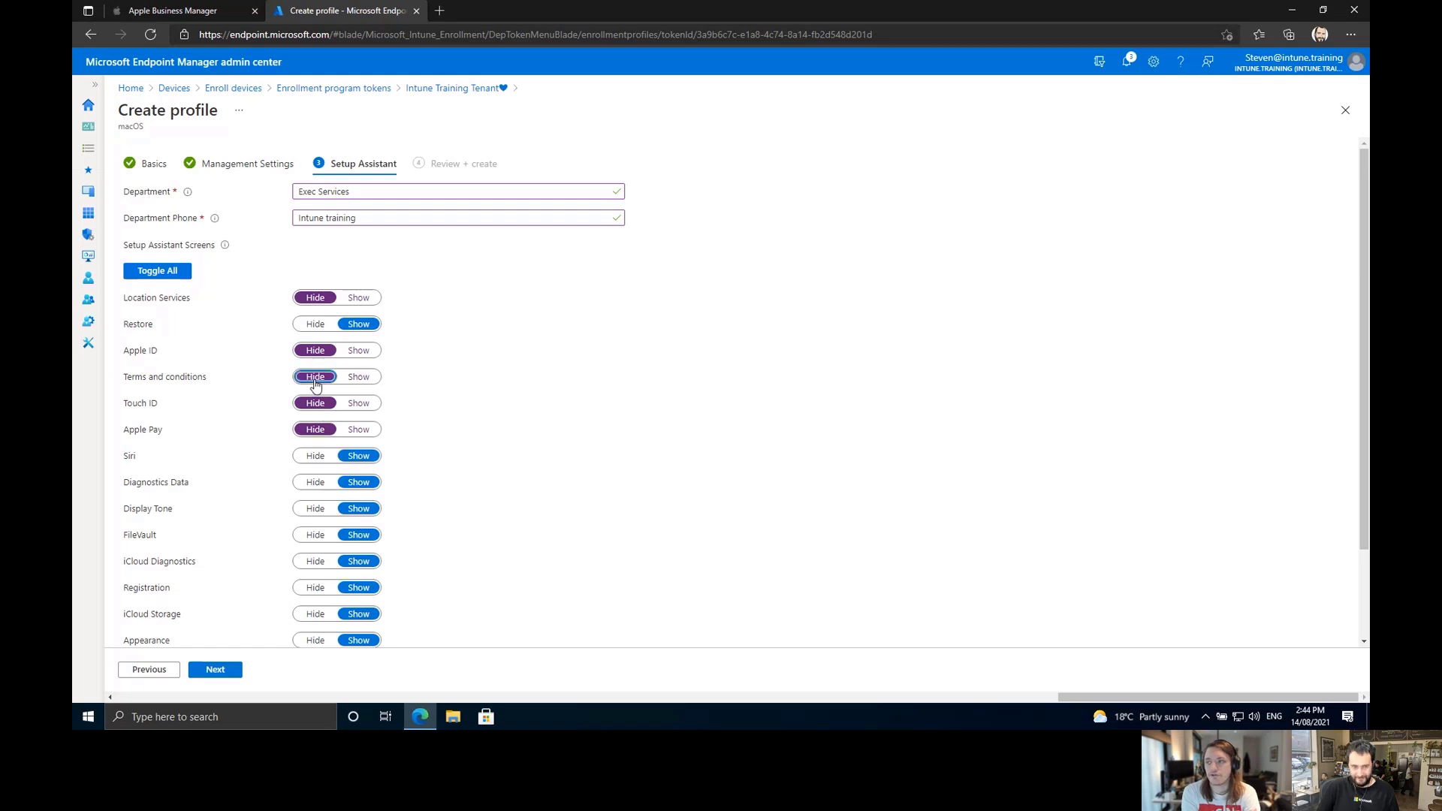
left_click(318, 326)
Hide the Siri, Diagnostics Data, Display Tone, FileVault, iCloud Diagnostics and Registration screens in Setup Assistant.
scroll(489, 438, "down", 1)
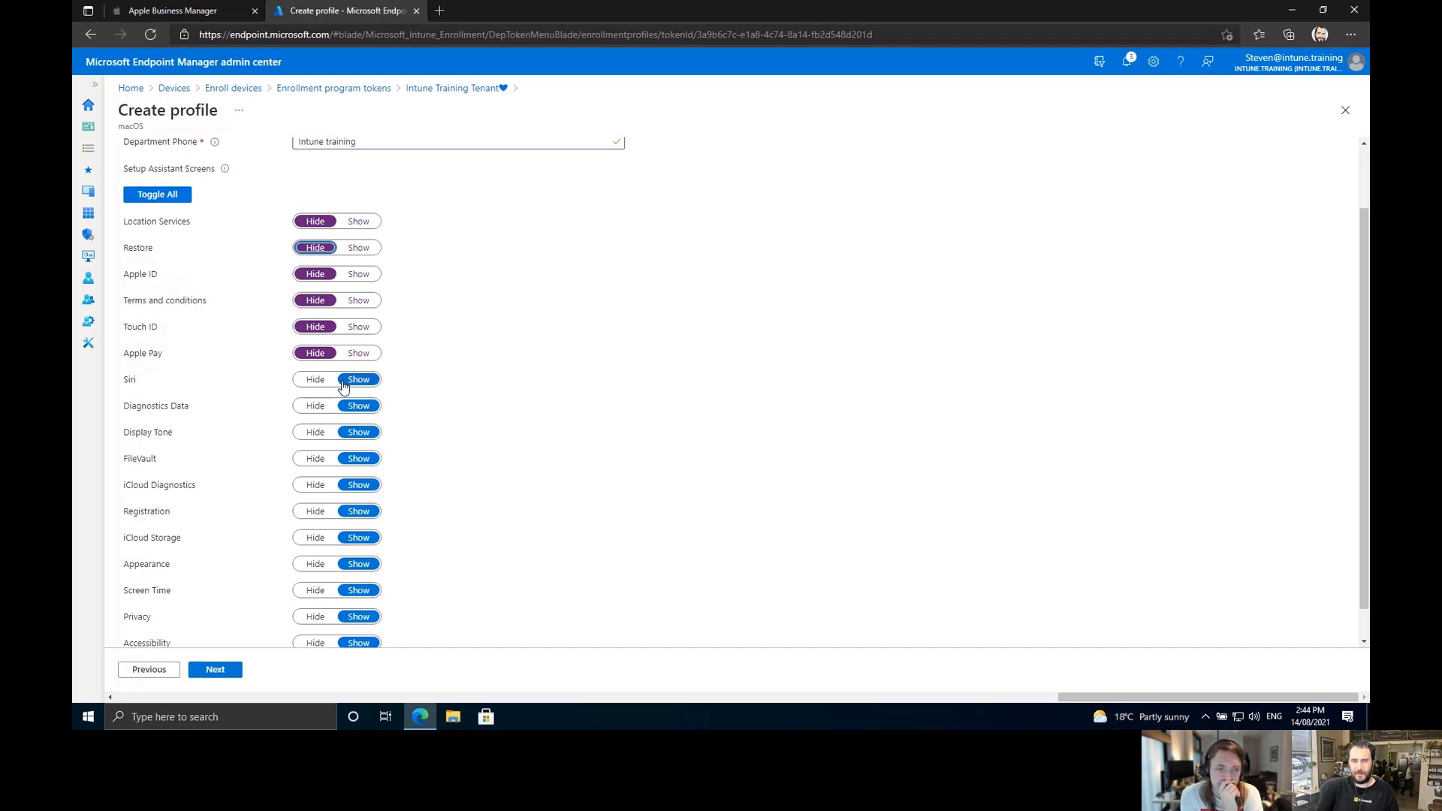
left_click(309, 384)
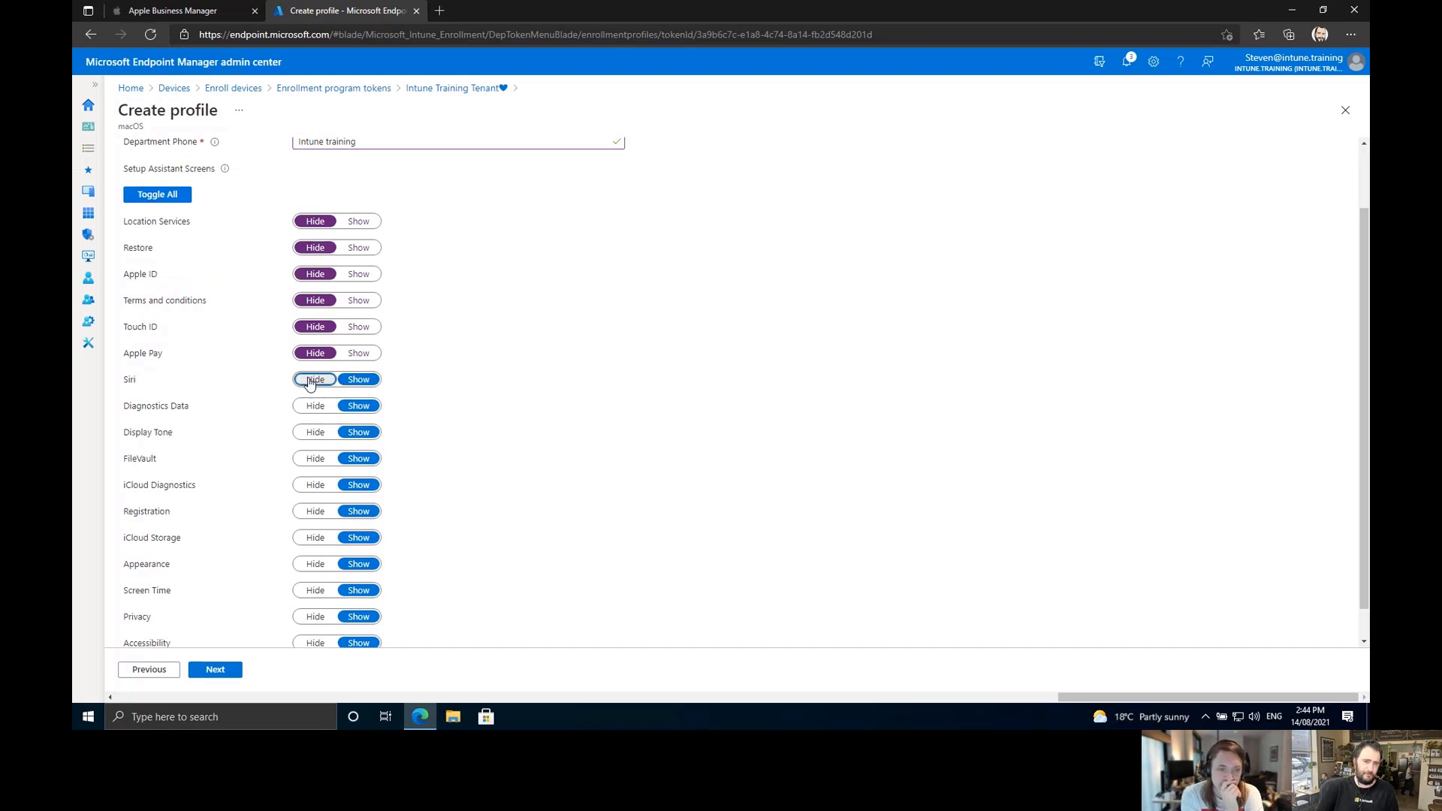
left_click(314, 407)
left_click(315, 434)
left_click(316, 459)
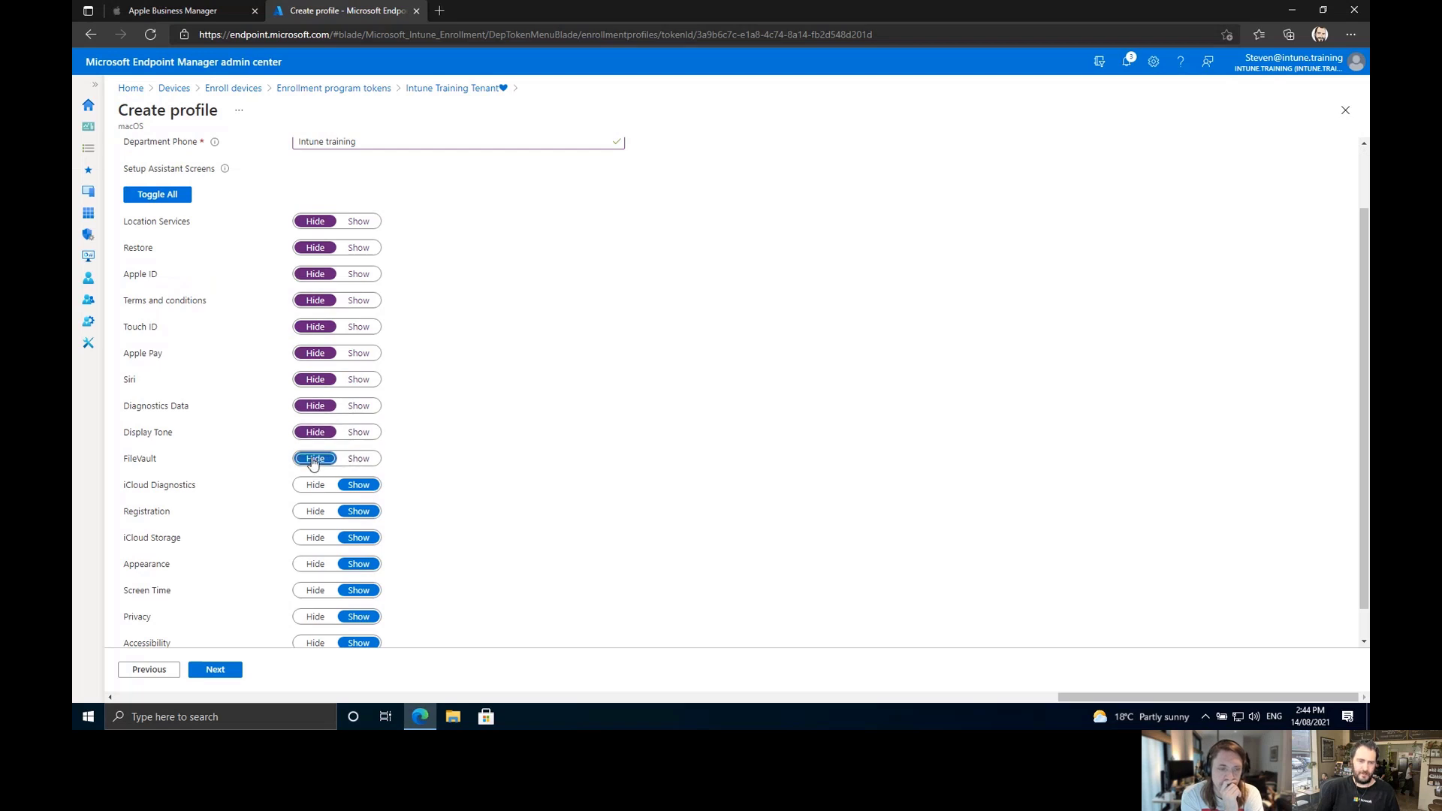
left_click(316, 485)
left_click(317, 513)
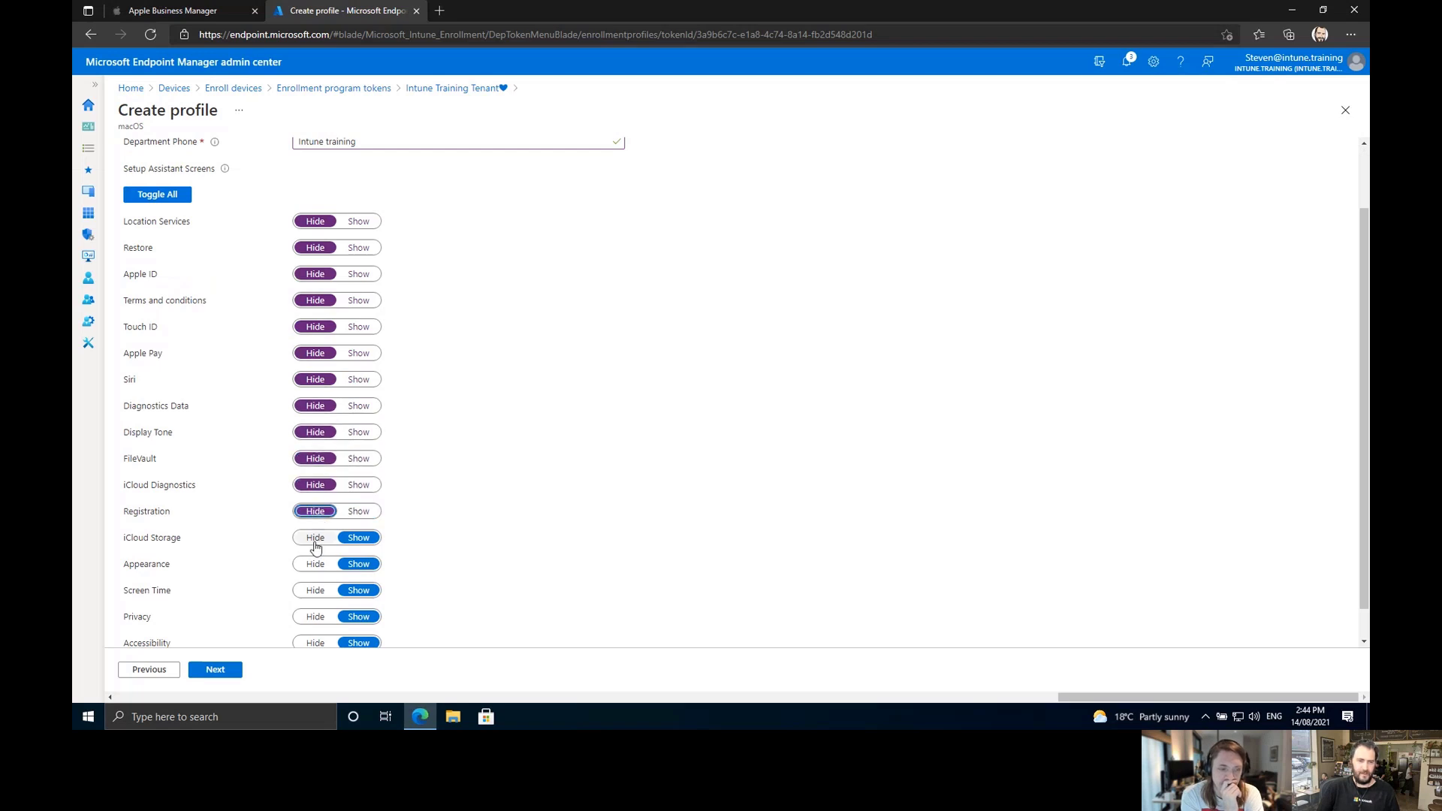
Hide the iCloud Storage, Appearance, Screen Time, Privacy and Accessibility screens, and create the macOS enrollment profile.
left_click(312, 540)
left_click(314, 565)
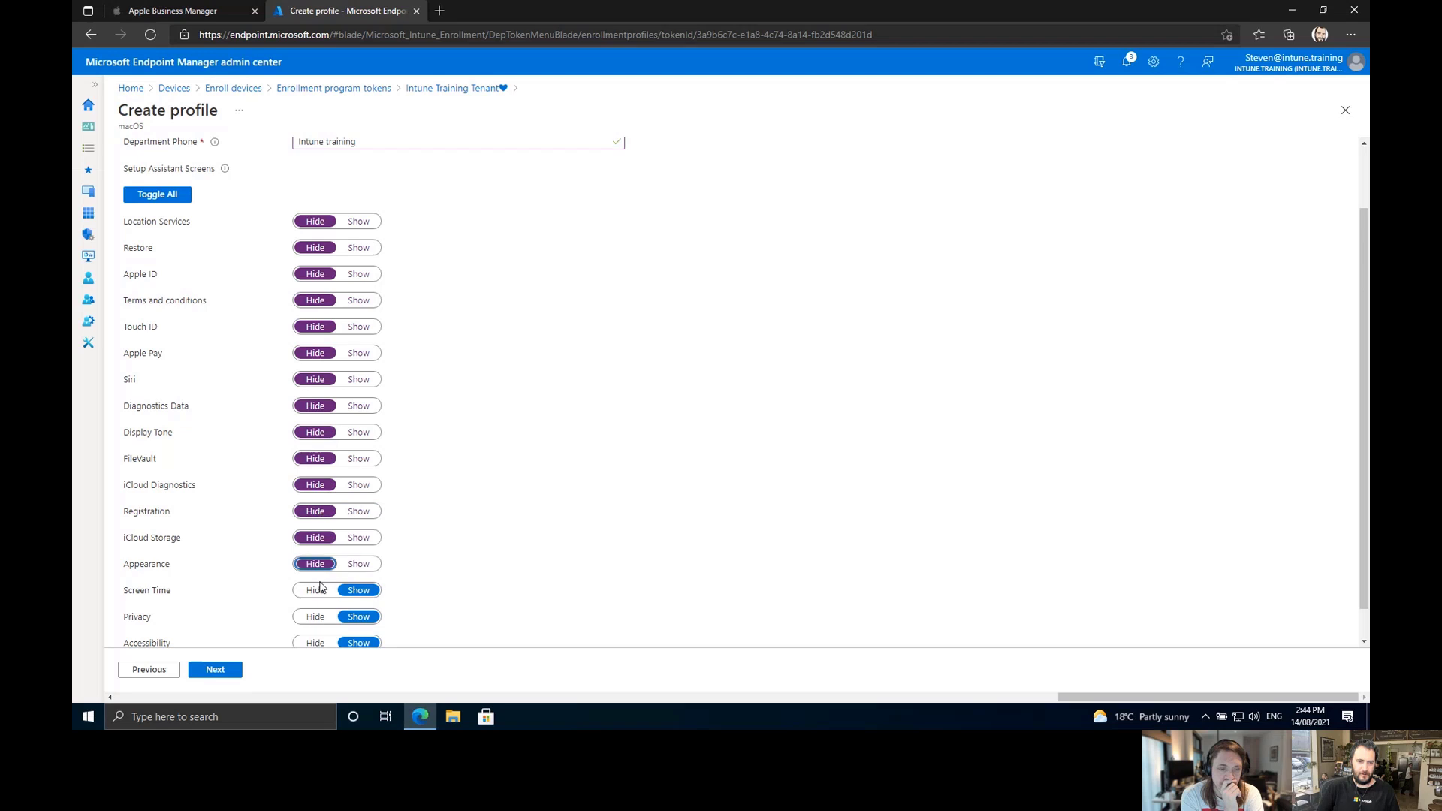
left_click(314, 593)
left_click(315, 617)
scroll(315, 617, "down", 1)
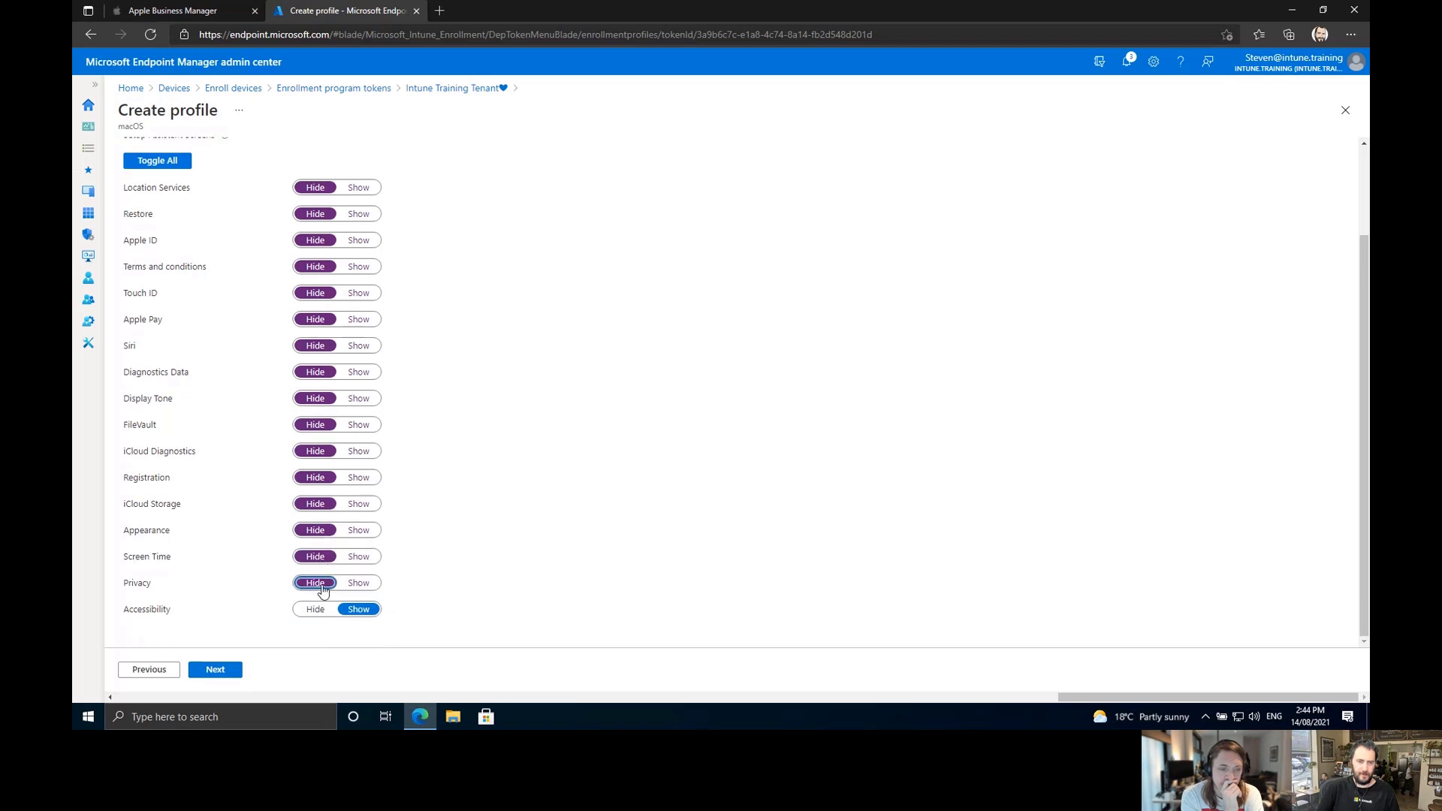
left_click(315, 610)
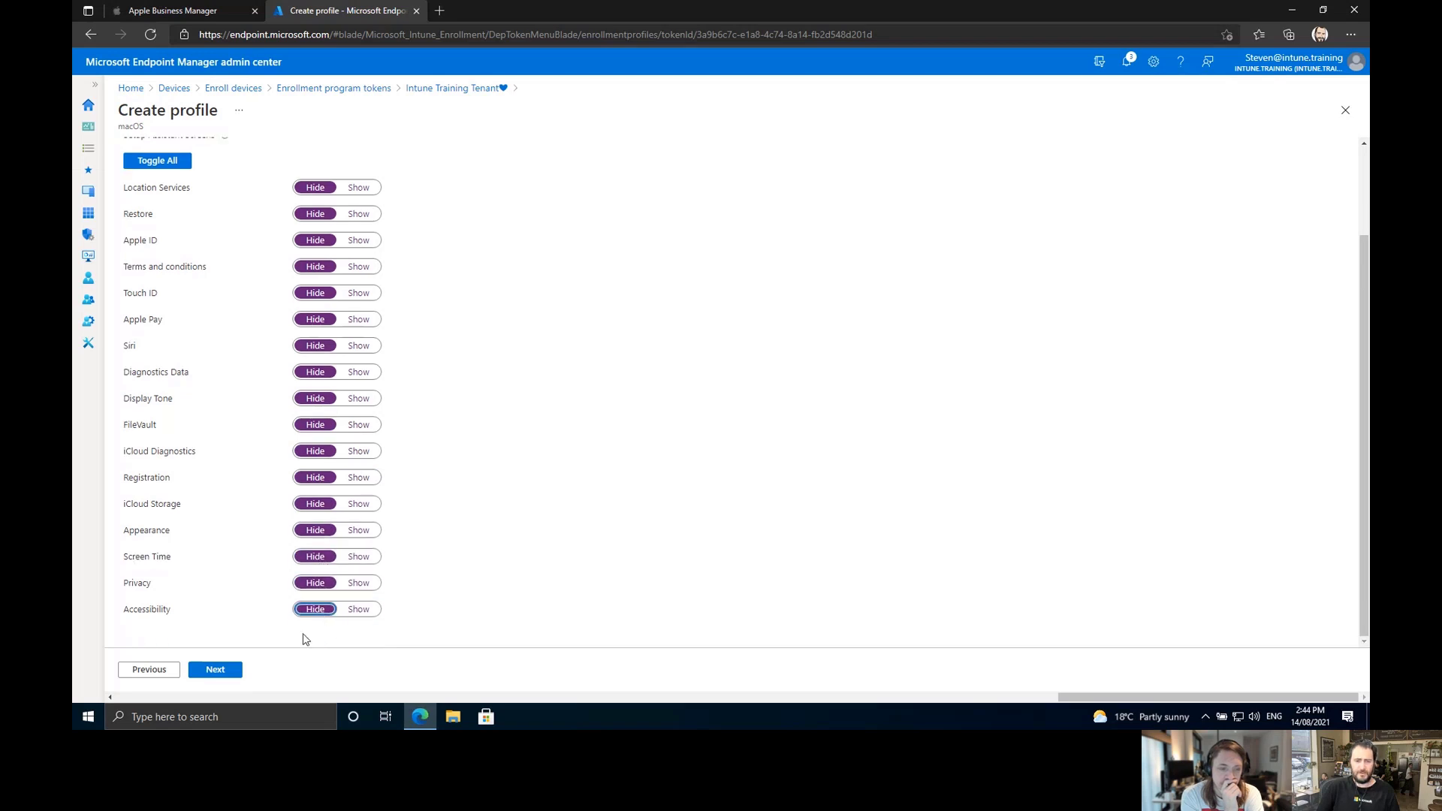
left_click(217, 672)
left_click(226, 676)
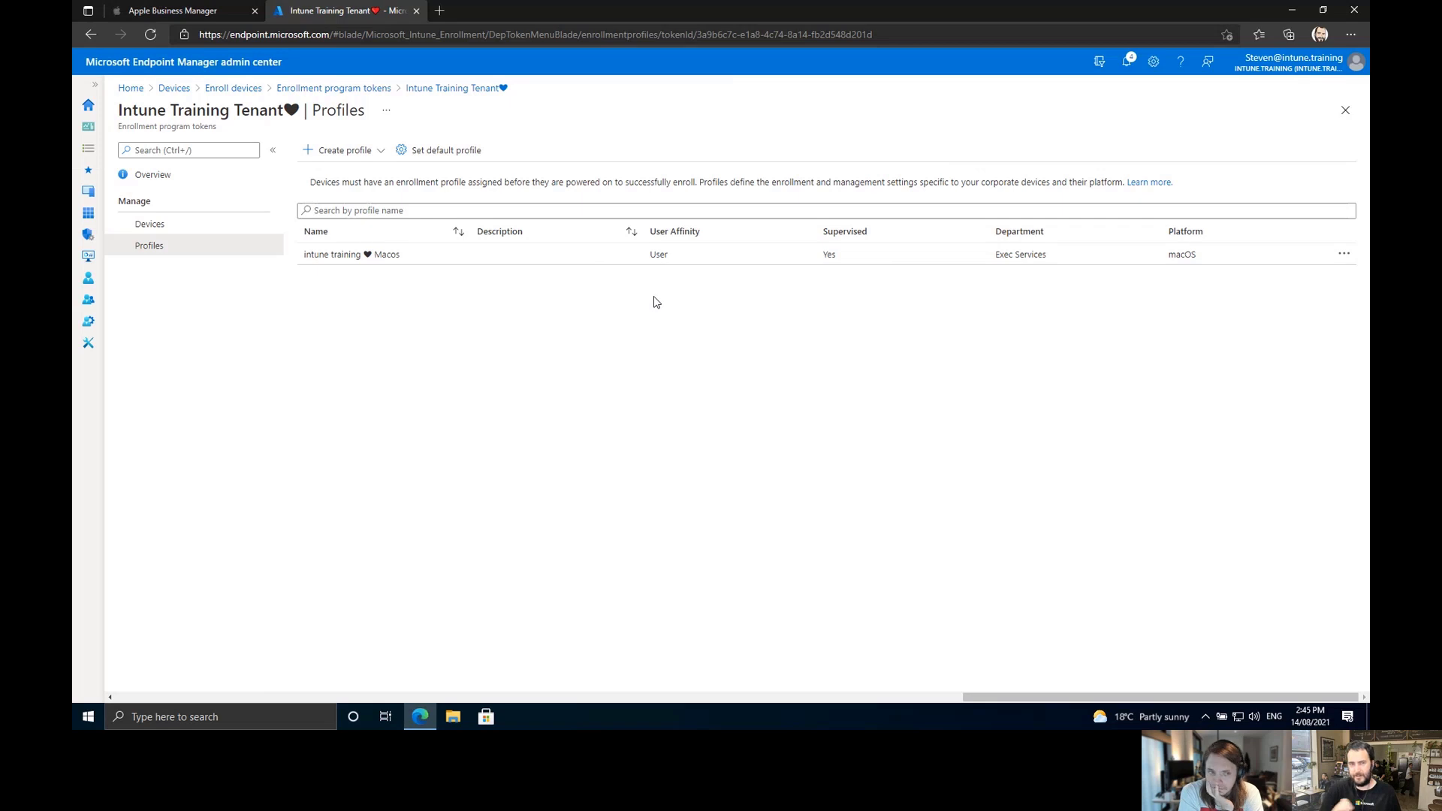
Set "intune training ♥ Macos" as the default macOS enrollment profile and view the enrollment token's overview.
left_click(462, 155)
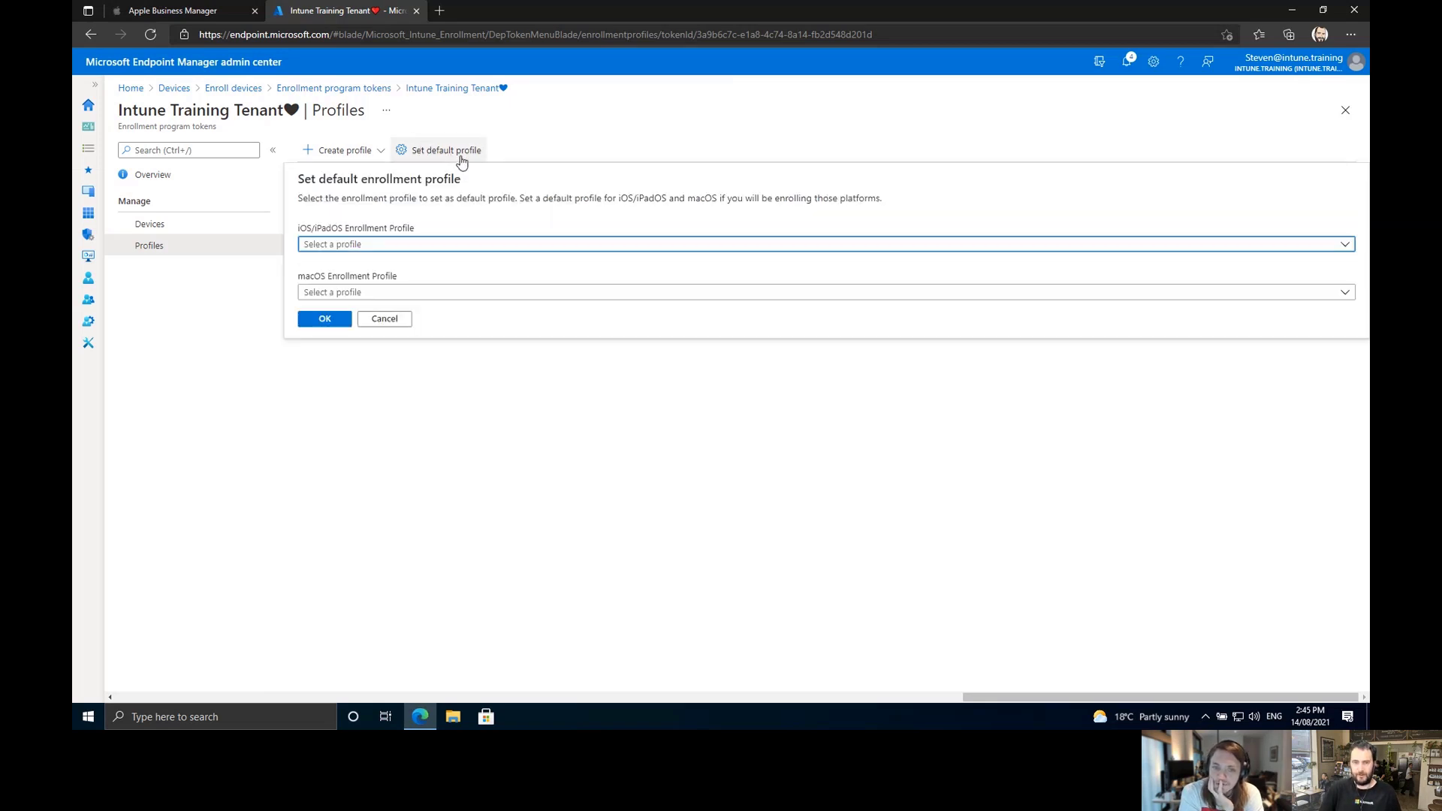
left_click(353, 295)
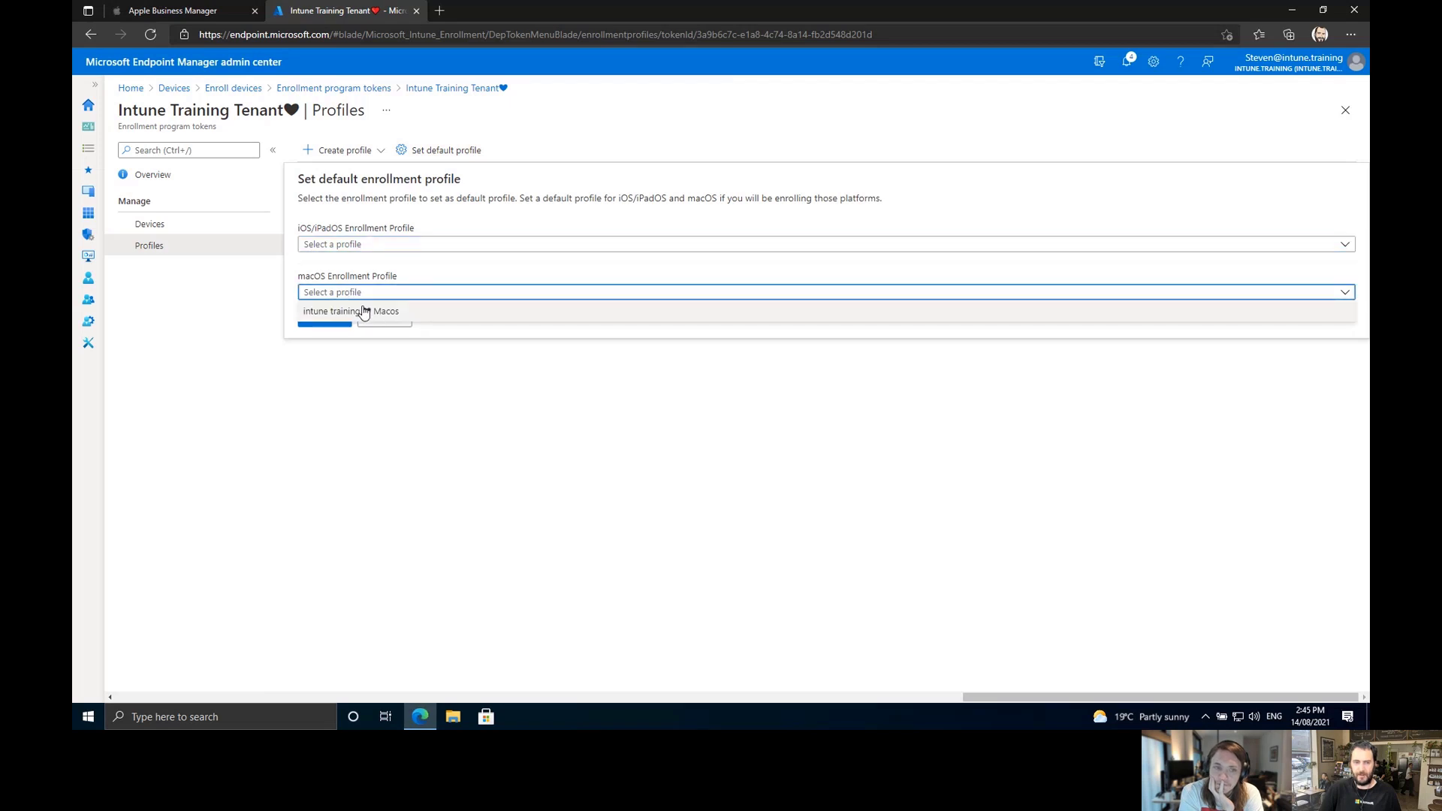
left_click(354, 309)
left_click(324, 320)
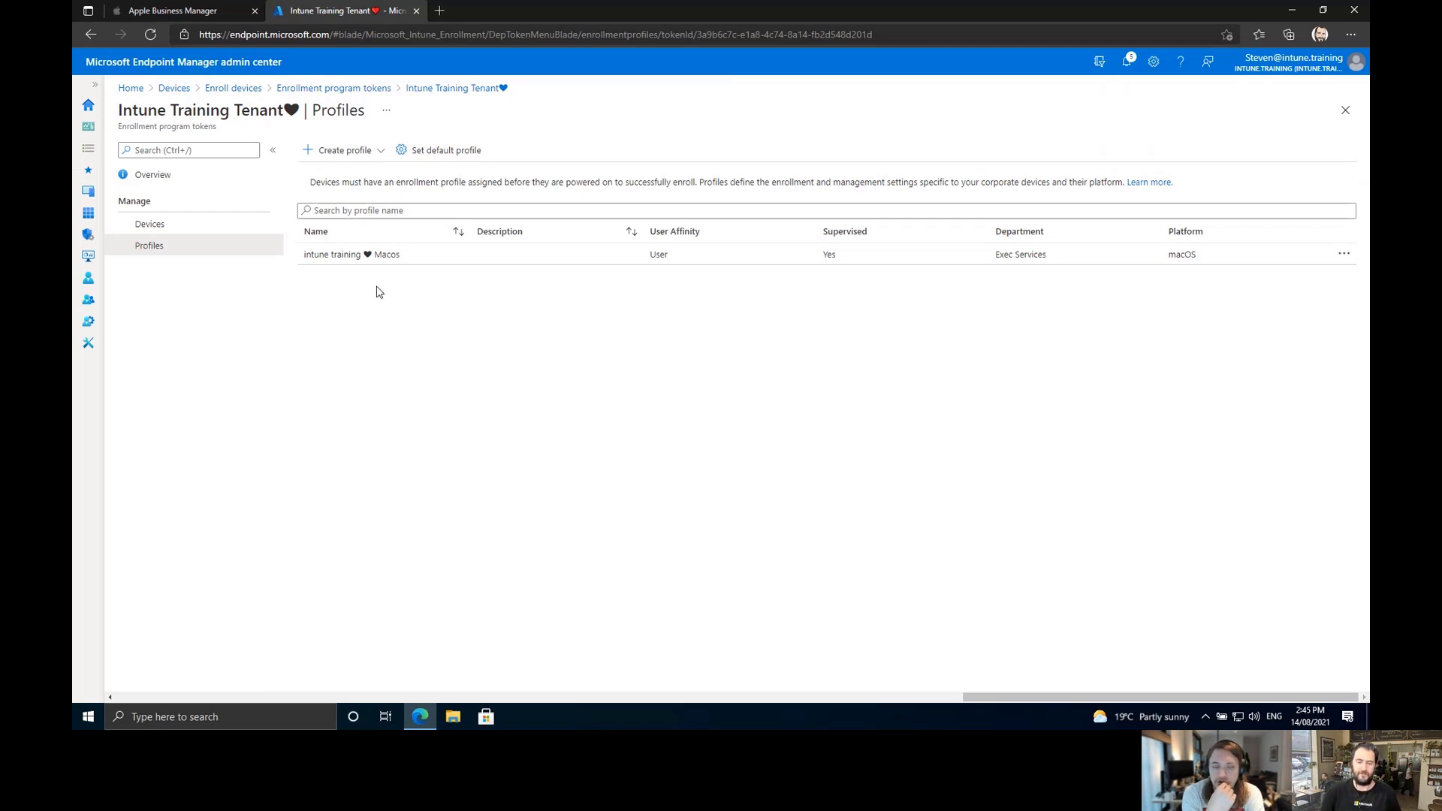
left_click(183, 232)
left_click(179, 176)
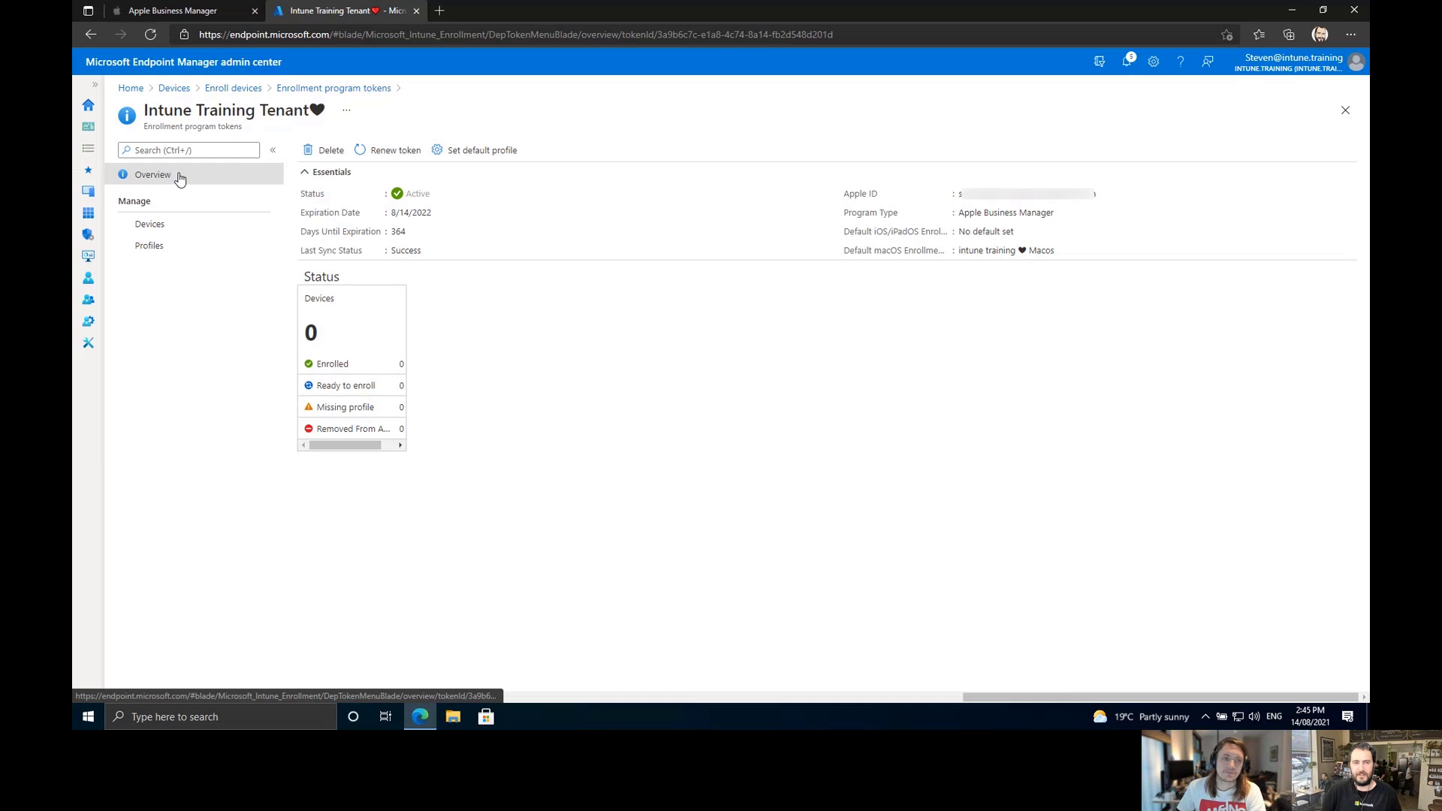
Start creating an Apple VPP token under the tenant's connectors and tokens.
left_click(88, 323)
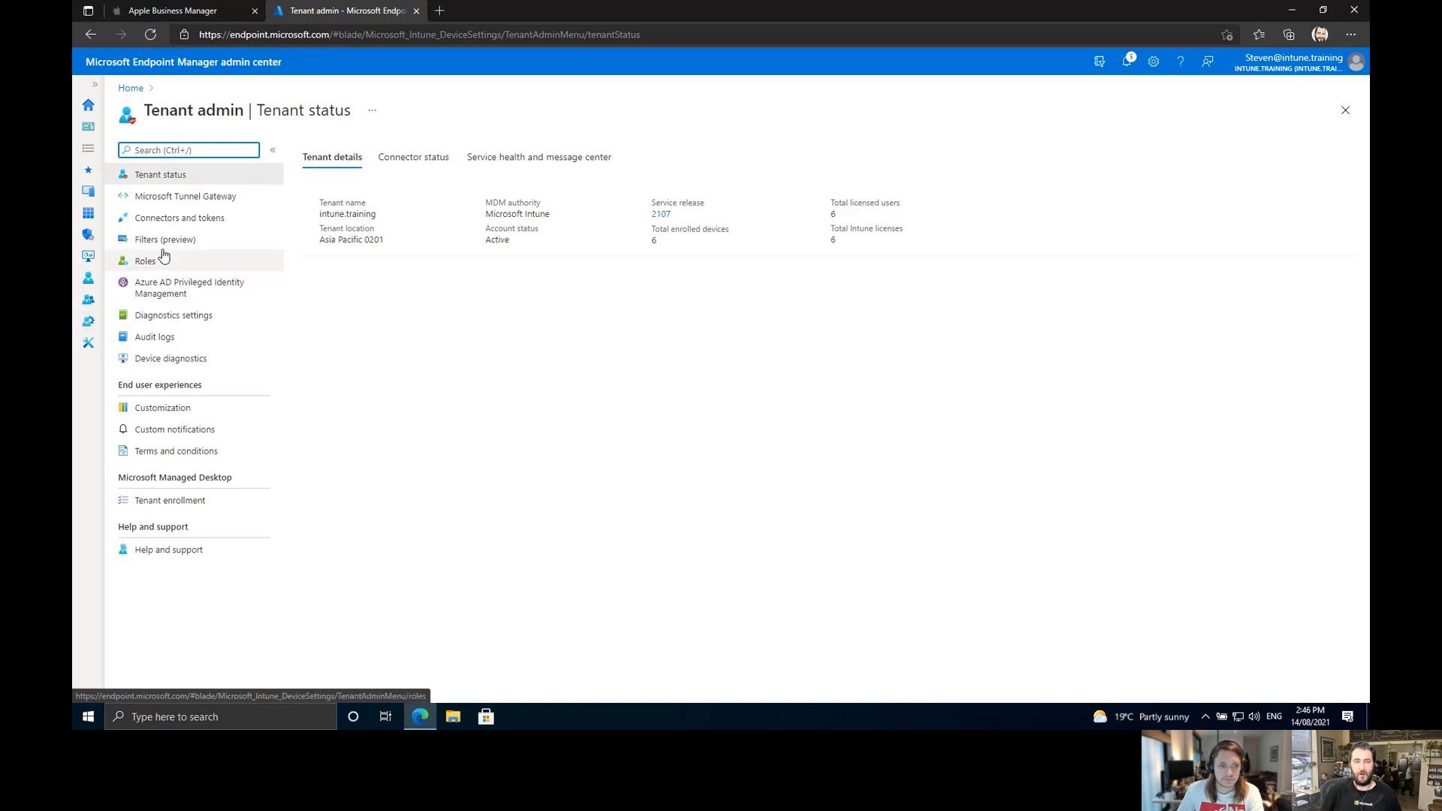
left_click(175, 224)
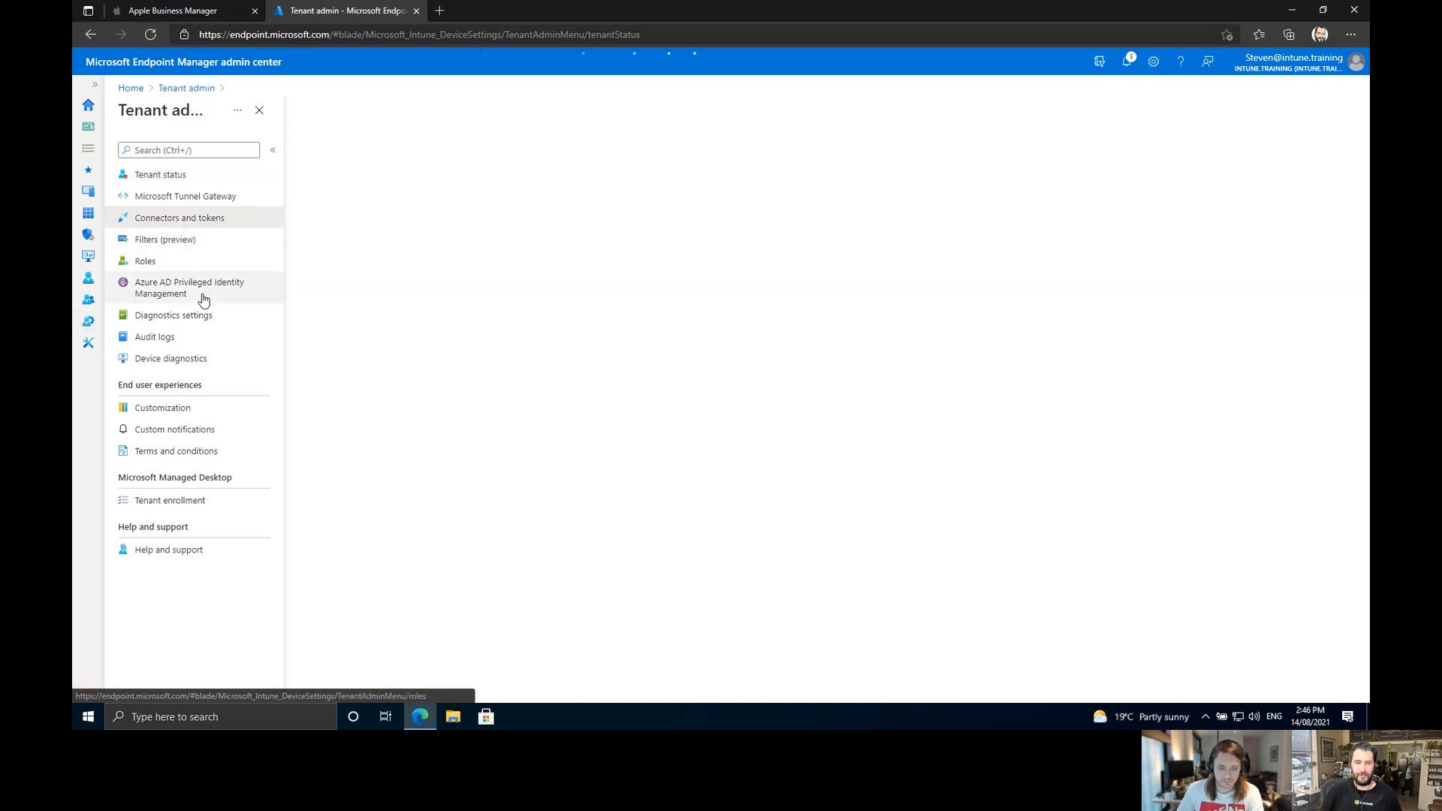
left_click(165, 353)
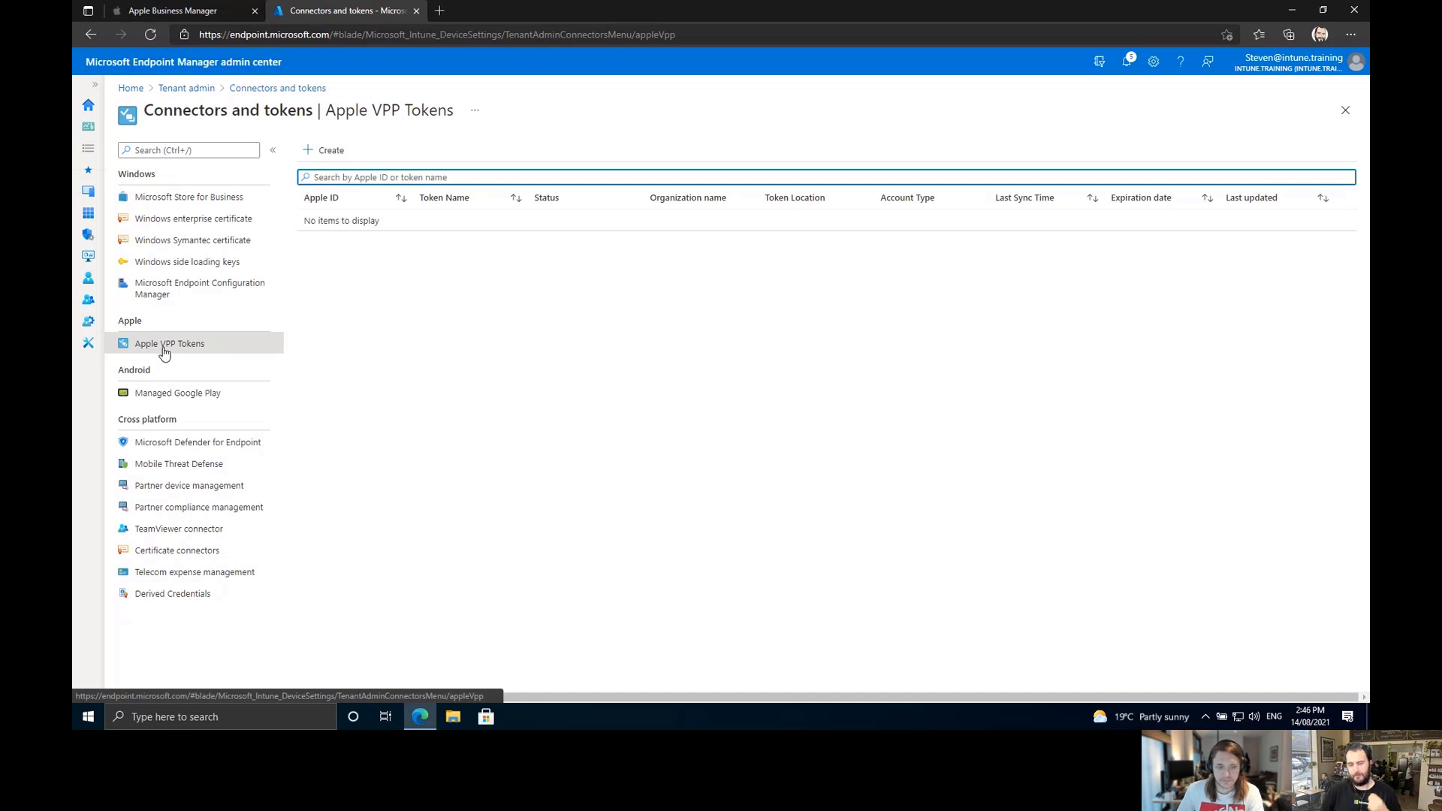
left_click(321, 153)
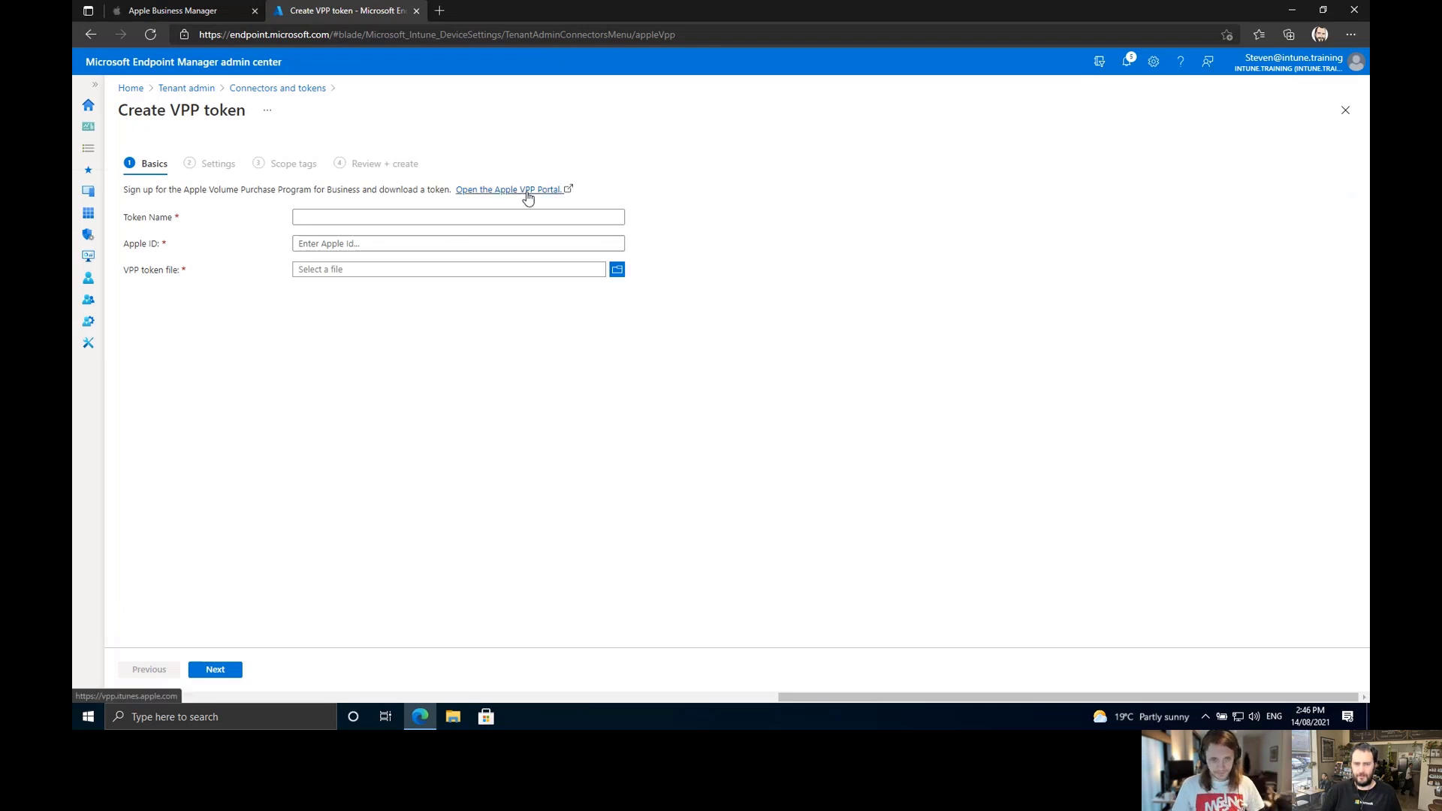
Switch to Apple Business Manager and look through the enrolment information, the VPP Programme Facilitator invitation and the Apps and Books settings.
left_click(180, 16)
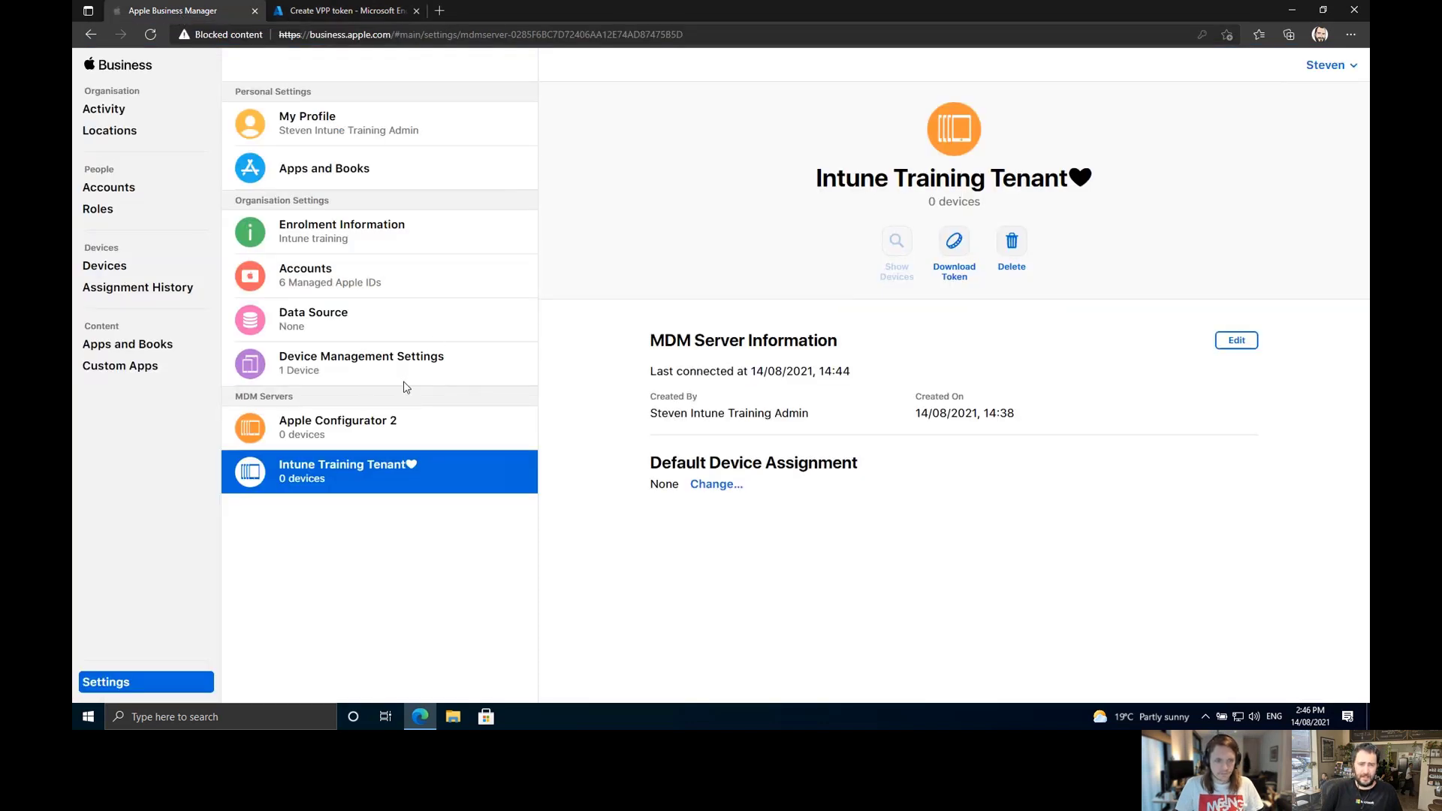
left_click(382, 239)
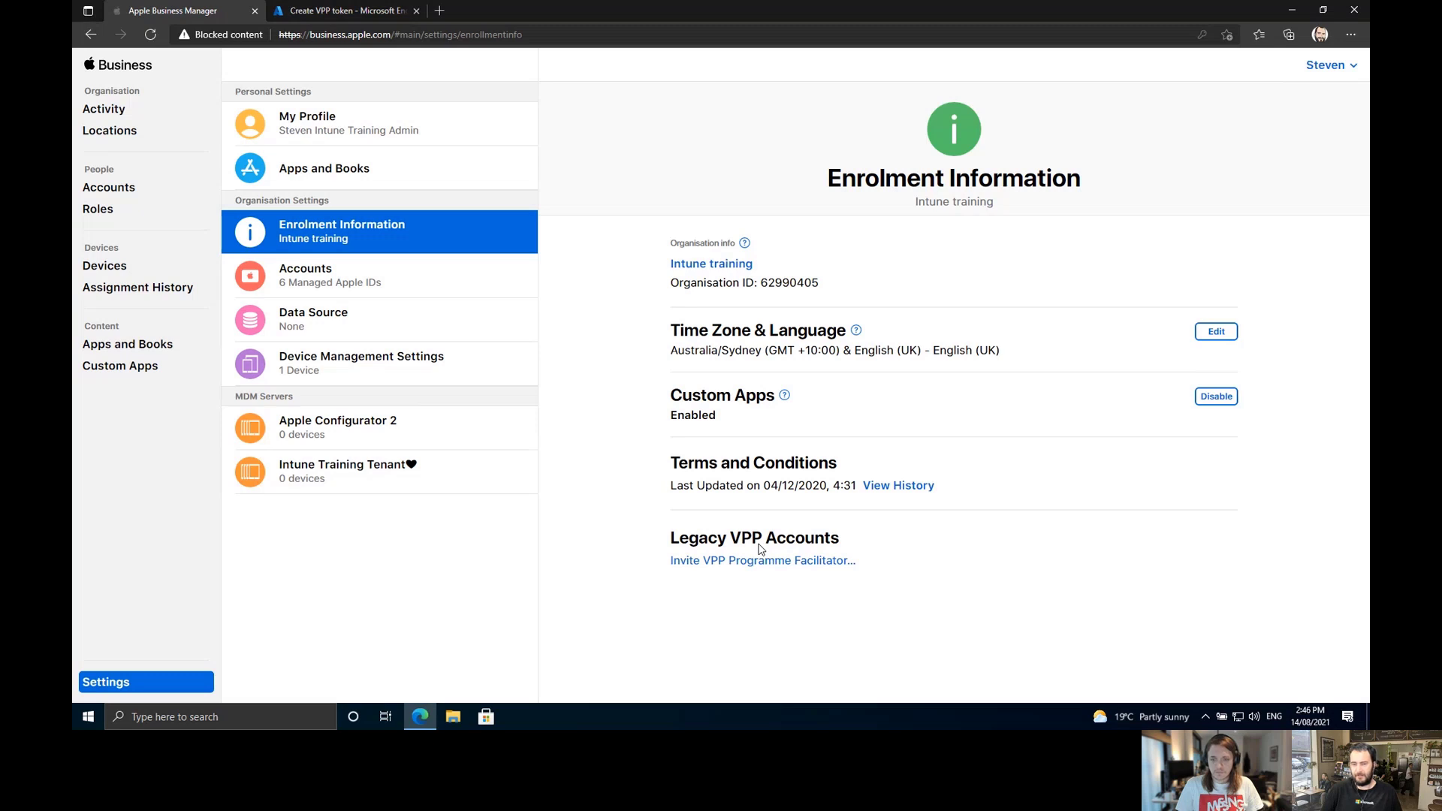
left_click(726, 569)
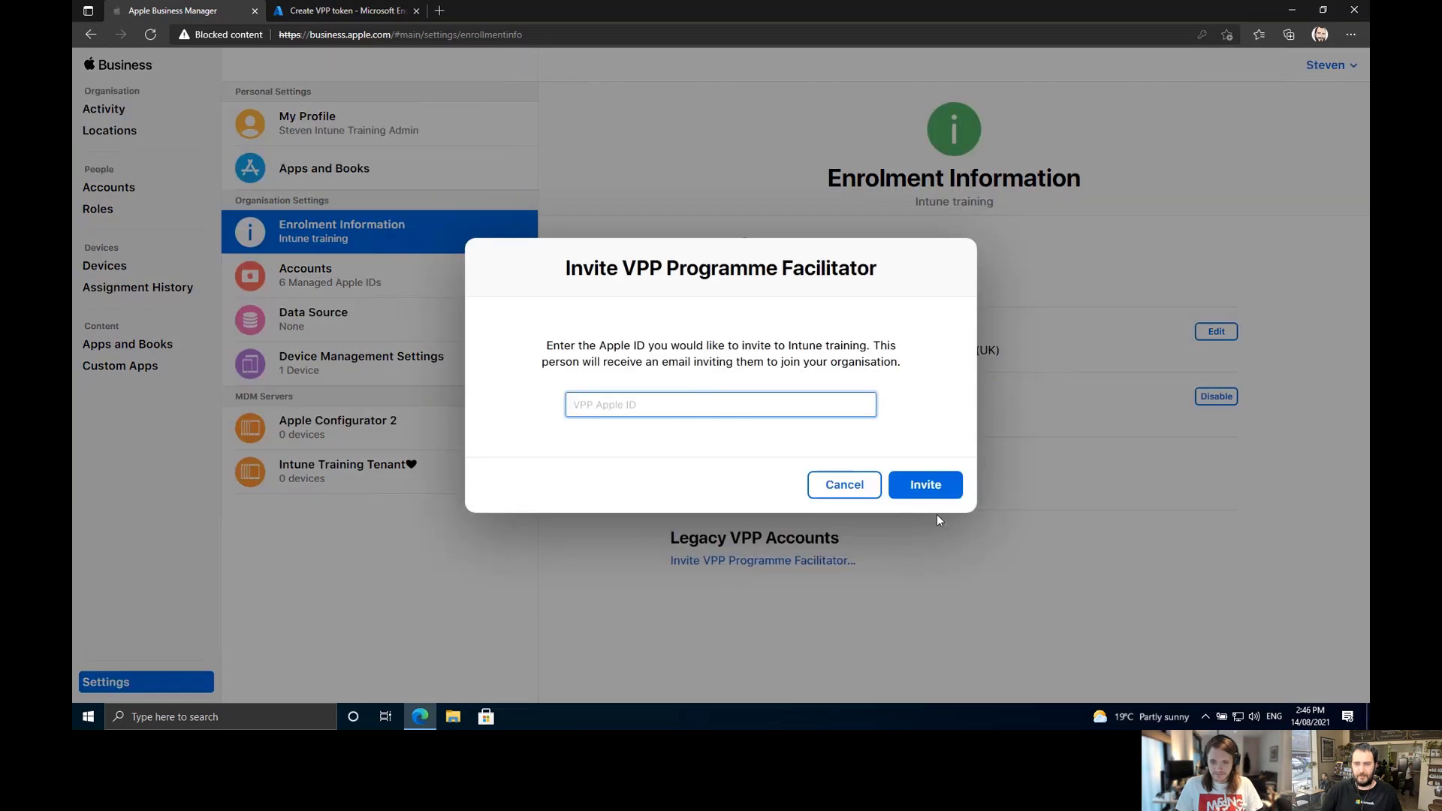
left_click(843, 484)
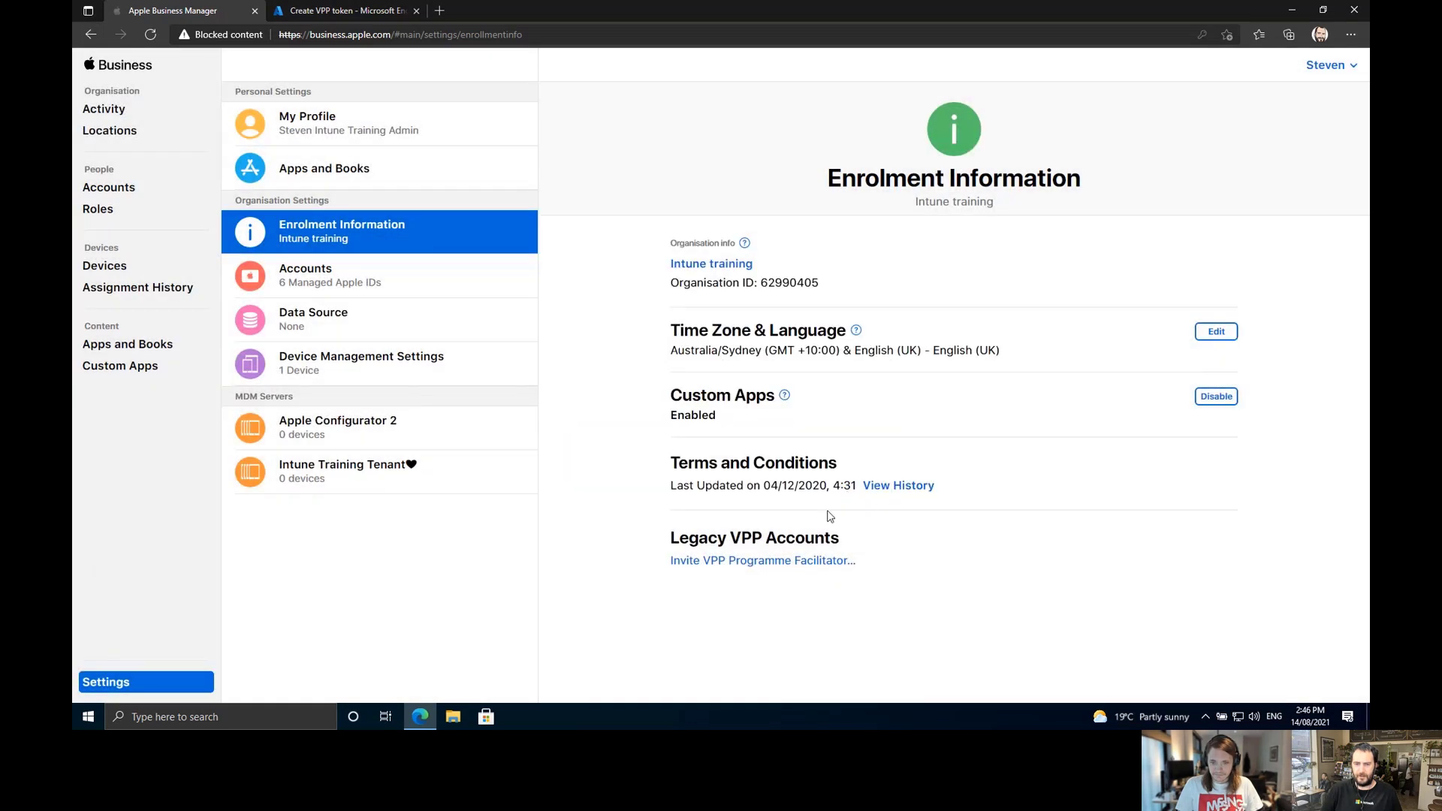
left_click(307, 183)
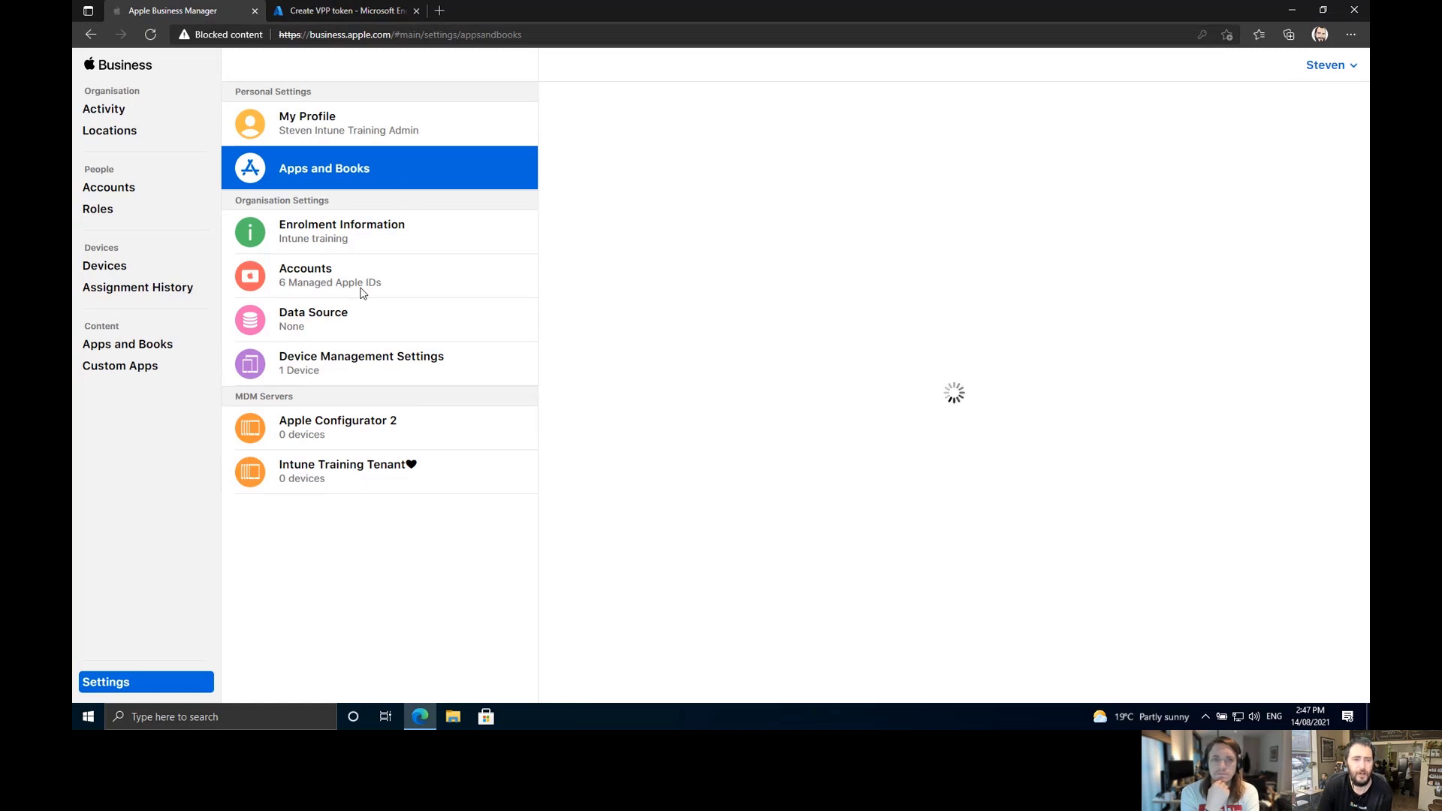
Set the default device assignment for iPad, iPod and Apple TV to the Intune Training Tenant♥ MDM server.
left_click(338, 480)
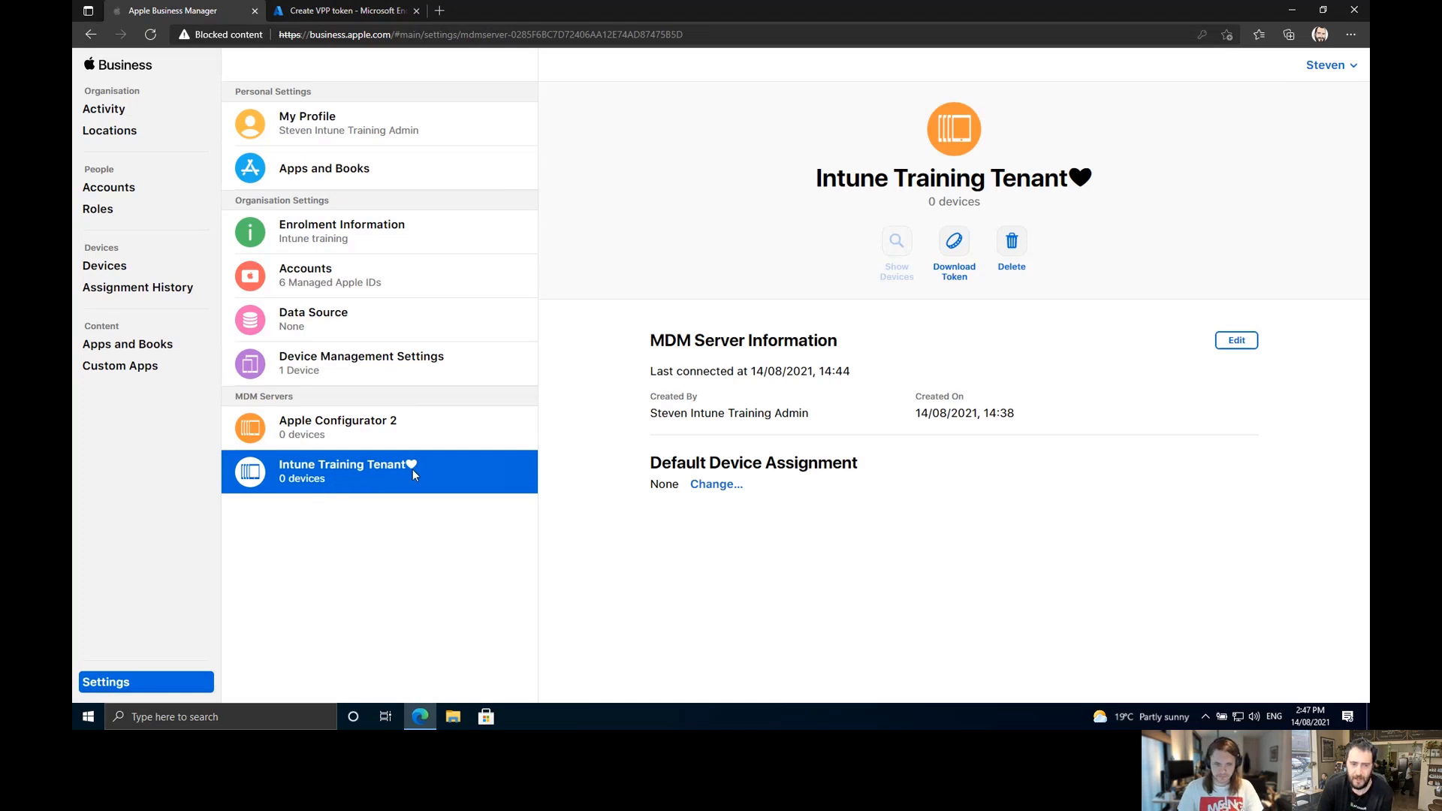
left_click(724, 487)
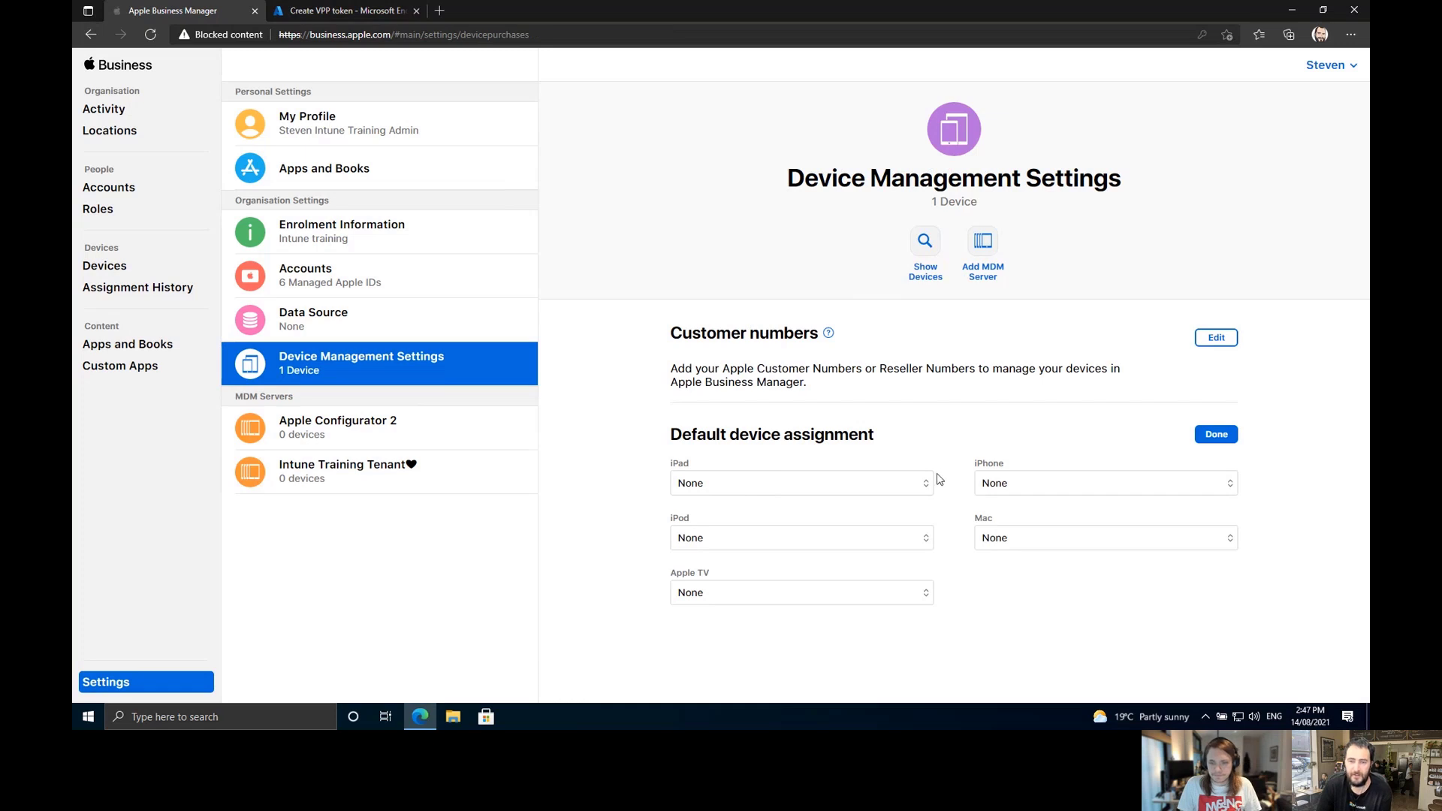
left_click(896, 494)
left_click(798, 480)
left_click(808, 540)
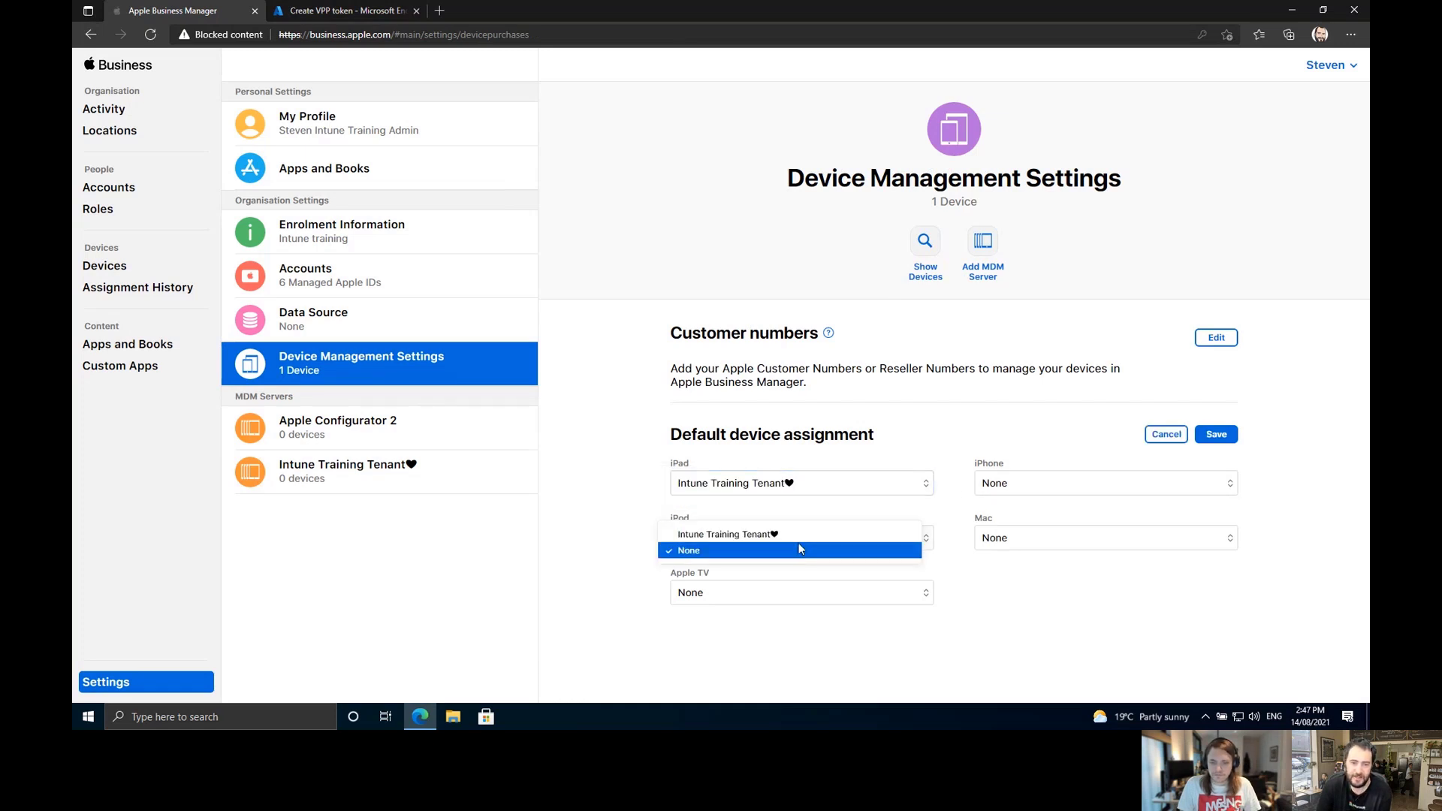
left_click(800, 534)
left_click(804, 593)
left_click(803, 590)
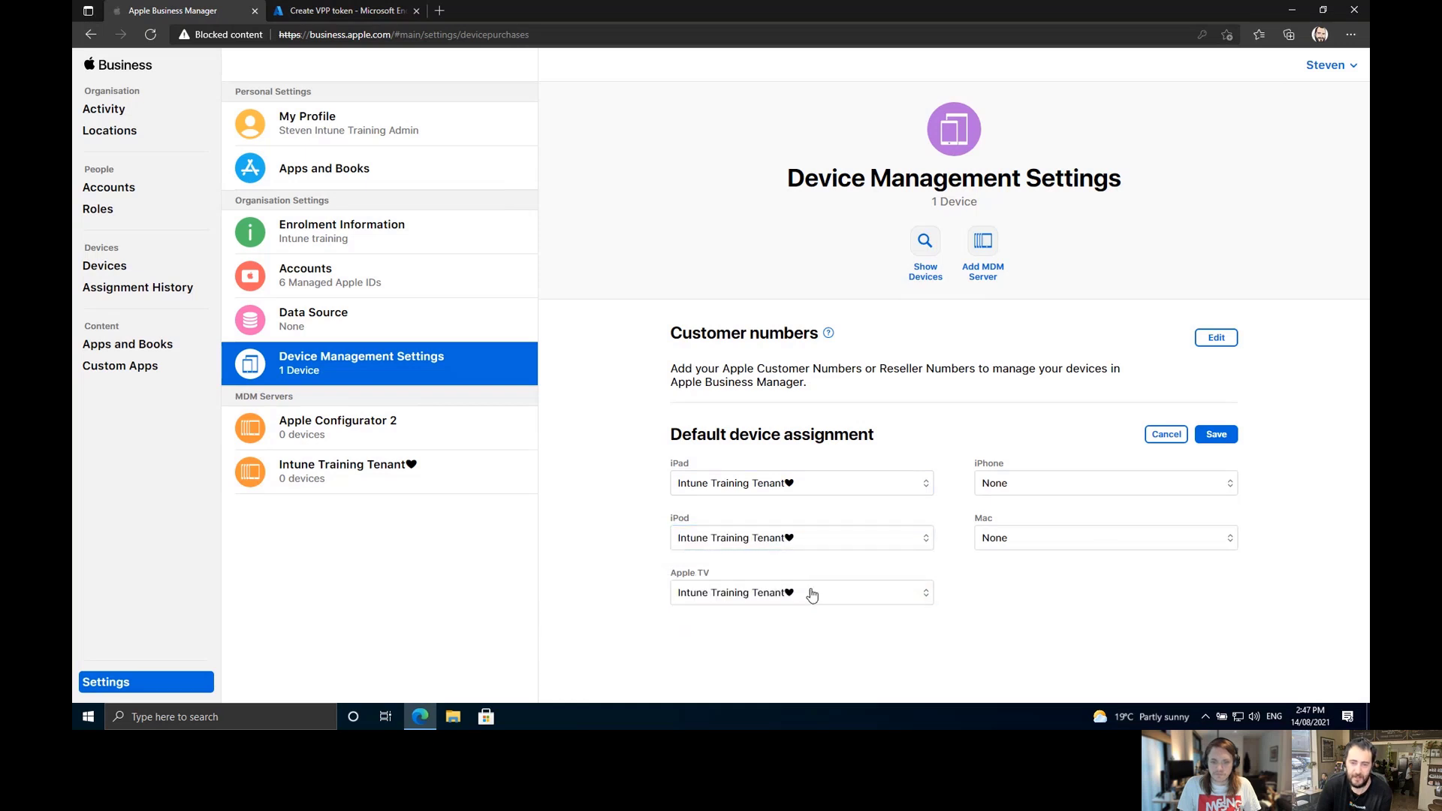
Assign Mac and iPhone by default to the Intune Training Tenant♥ server and save the default device assignments.
left_click(1114, 538)
left_click(1072, 531)
left_click(1085, 483)
left_click(1081, 486)
left_click(1217, 436)
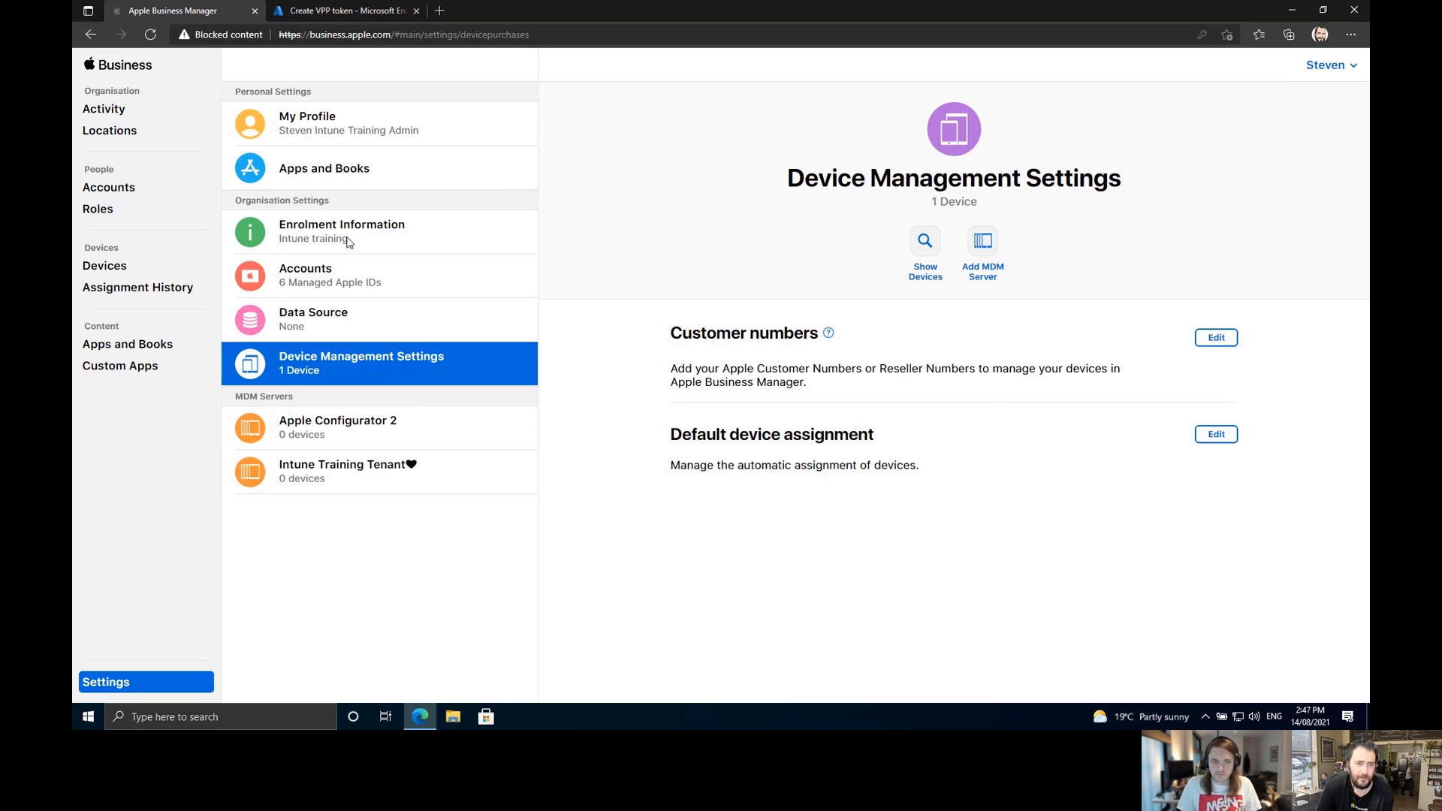
View the Apps and Books settings and return to the Create VPP token form in Microsoft Endpoint Manager admin center.
left_click(345, 175)
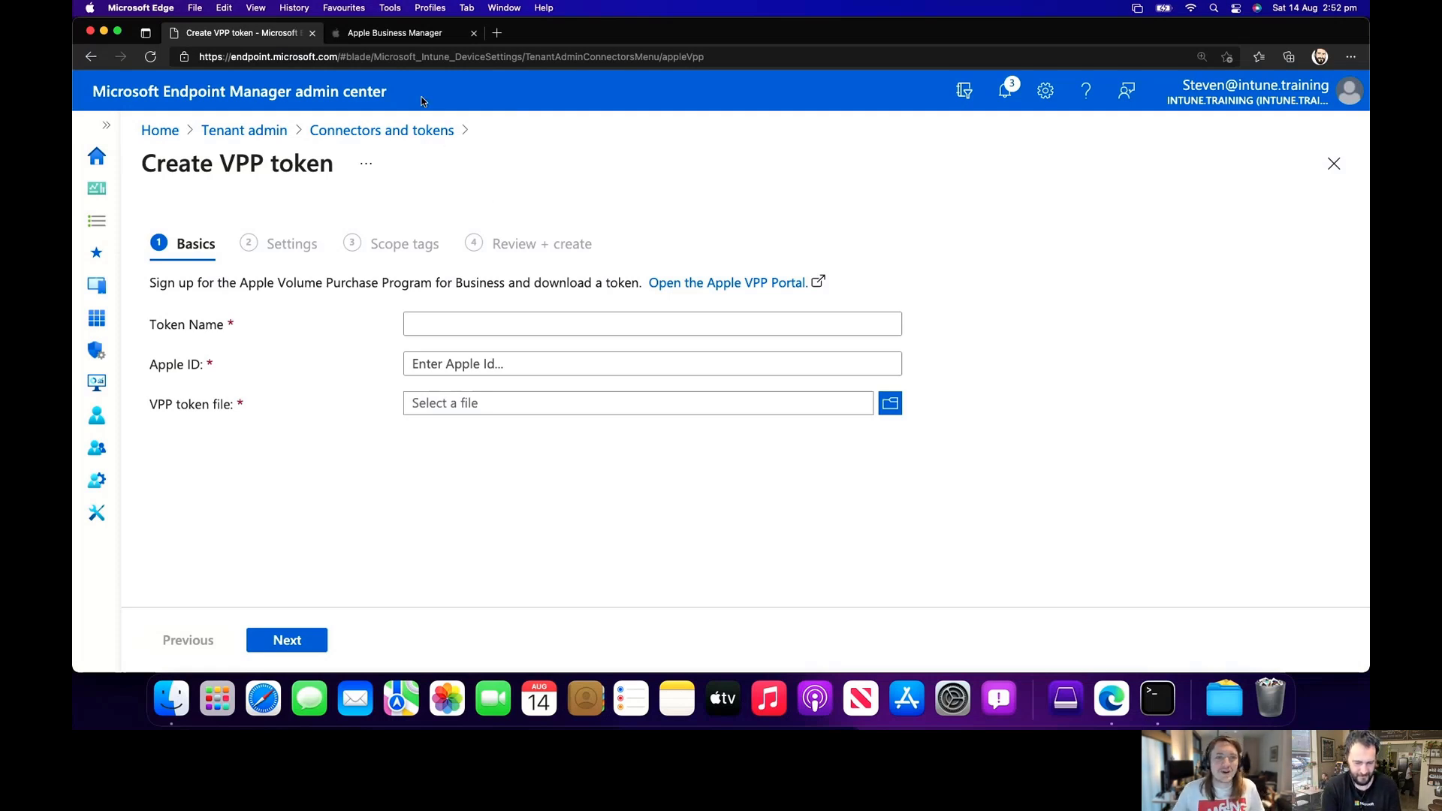
left_click(408, 34)
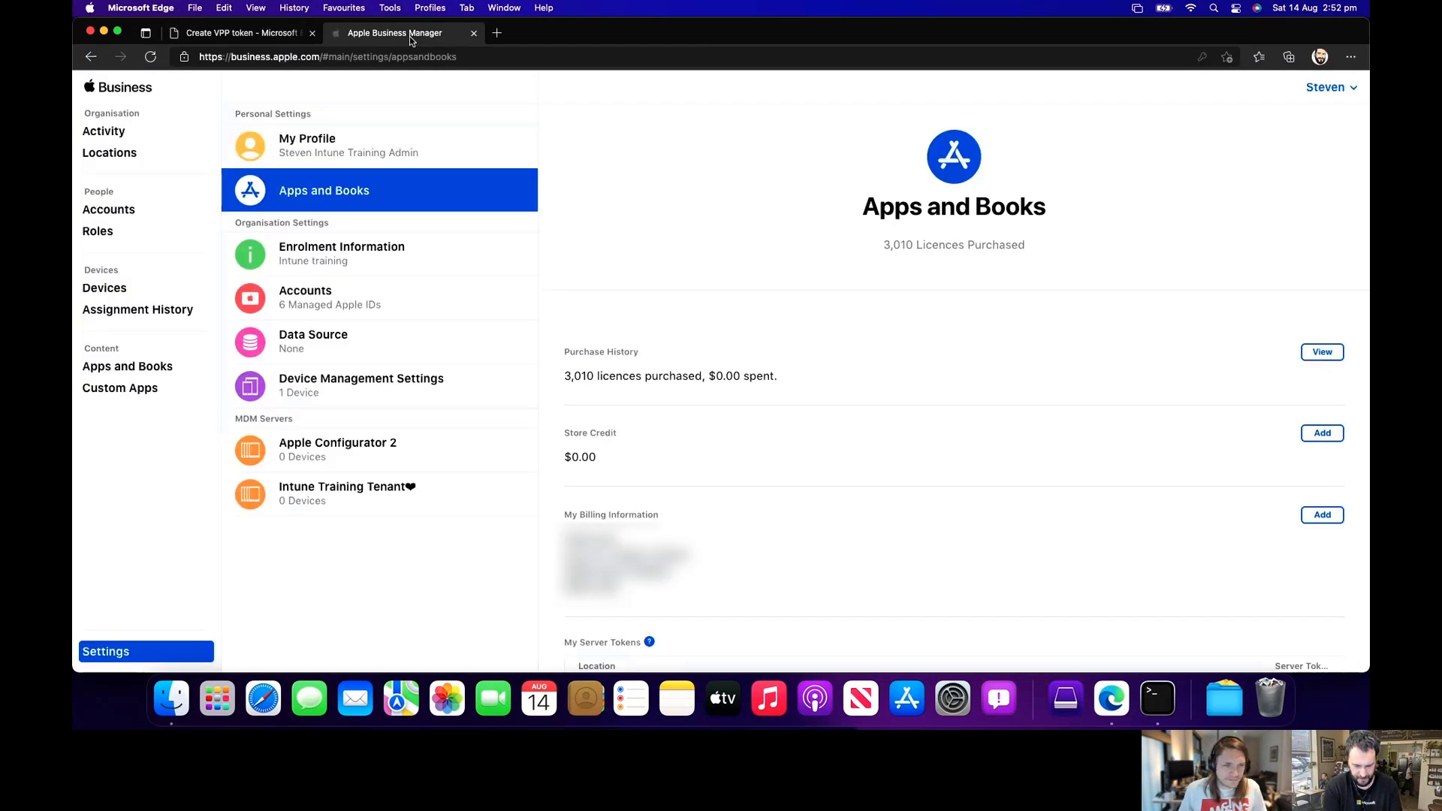
left_click(274, 36)
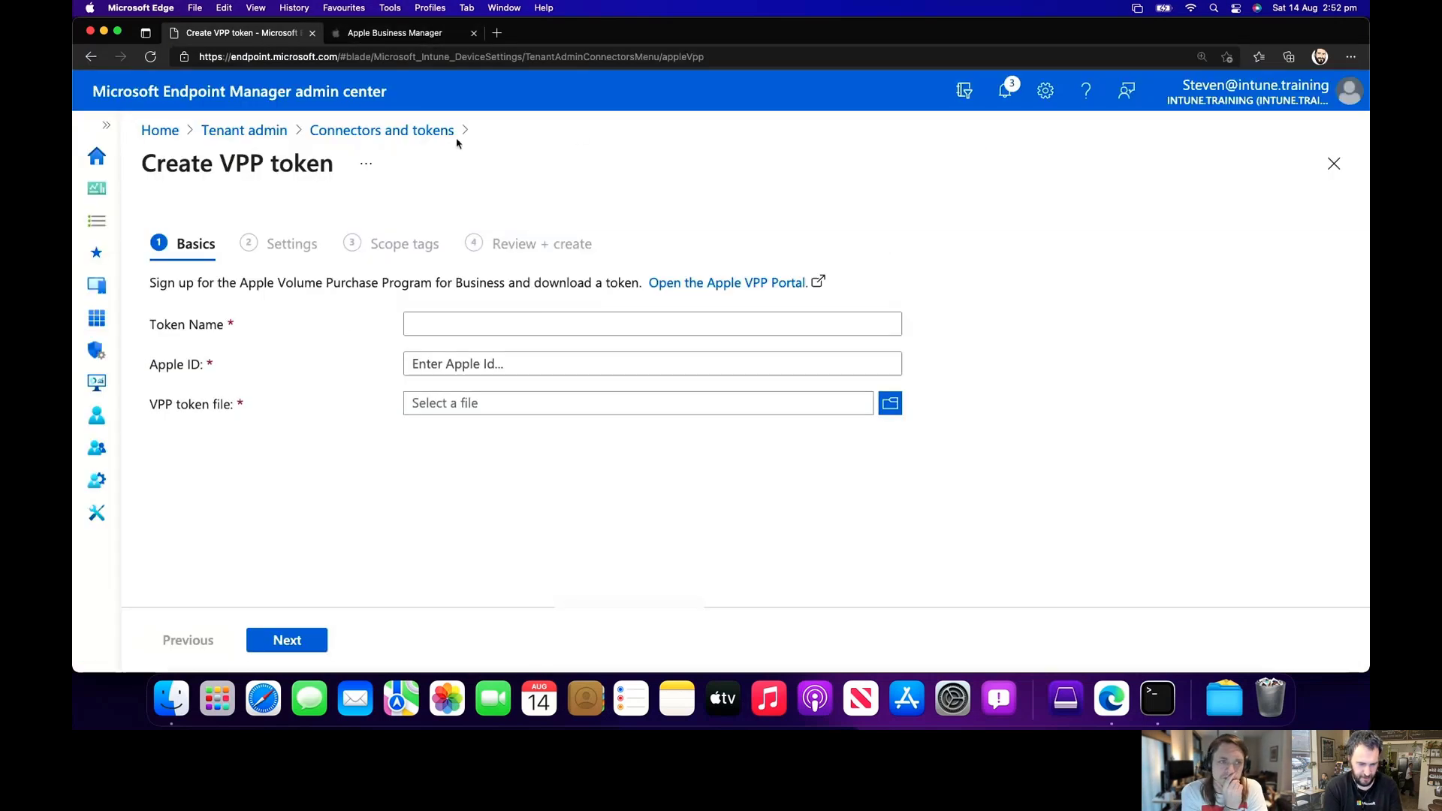
Switch to Apple Business Manager and download the server token for the Intune training location from the Apps and Books settings.
left_click(378, 35)
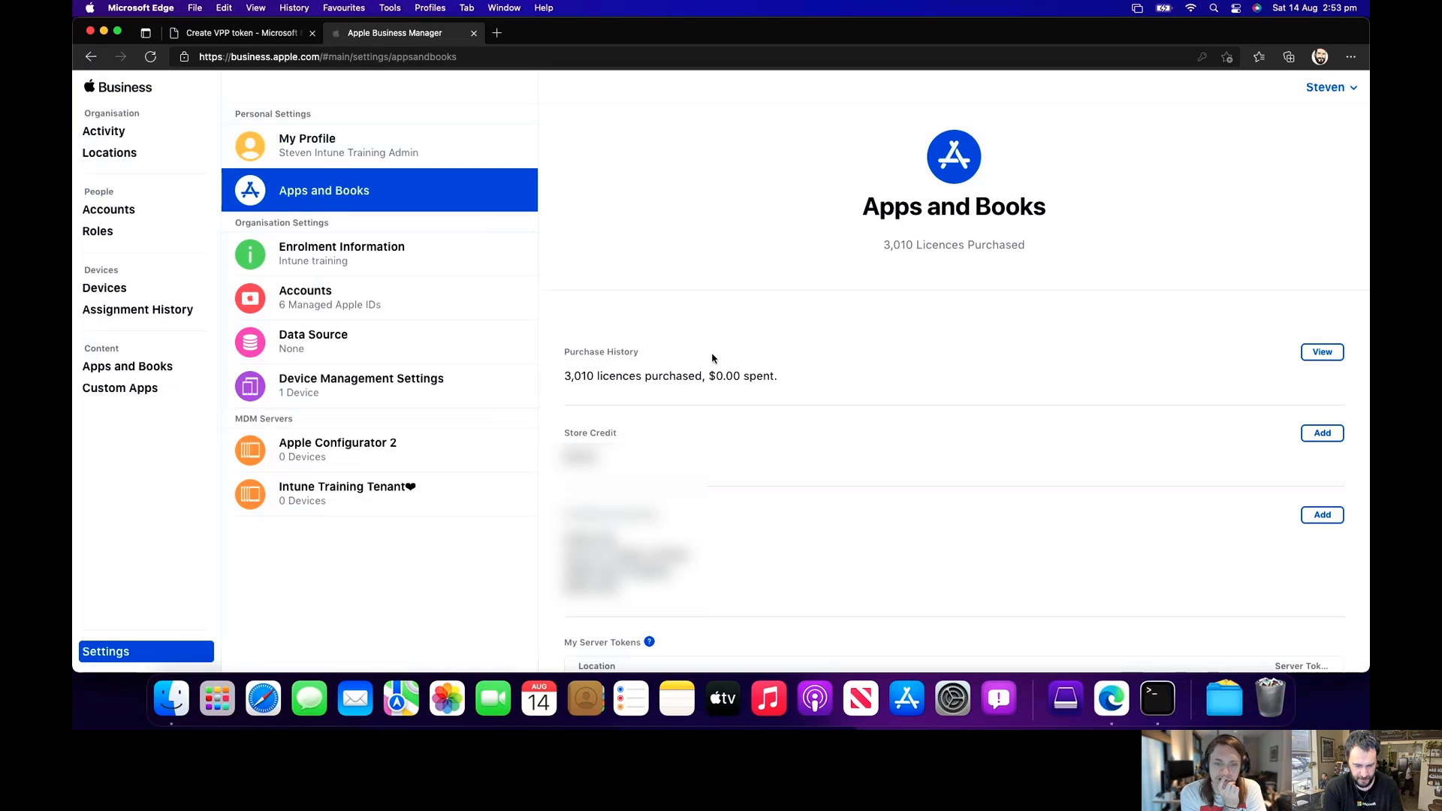
scroll(712, 358, "down", 2)
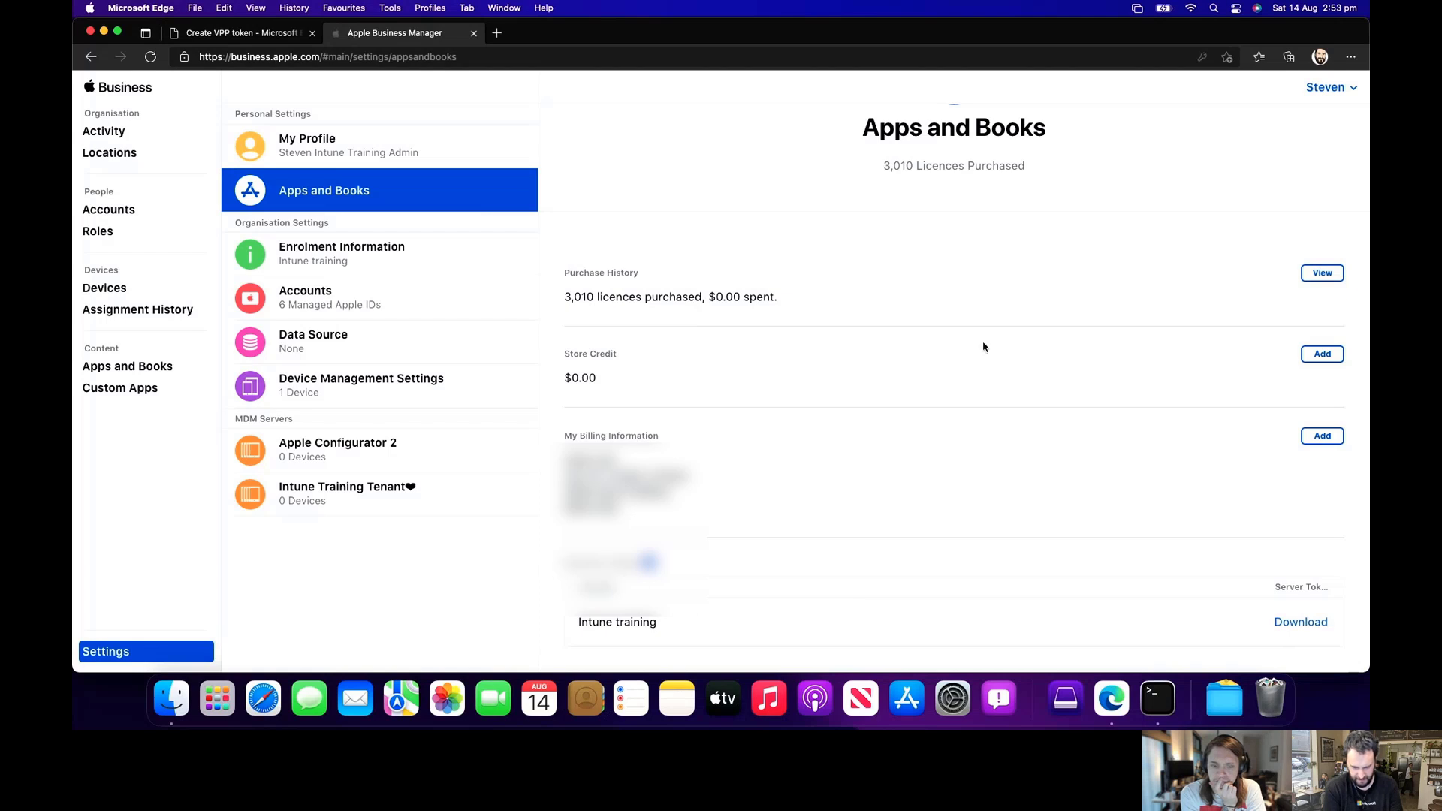
scroll(983, 347, "up", 2)
scroll(982, 346, "down", 2)
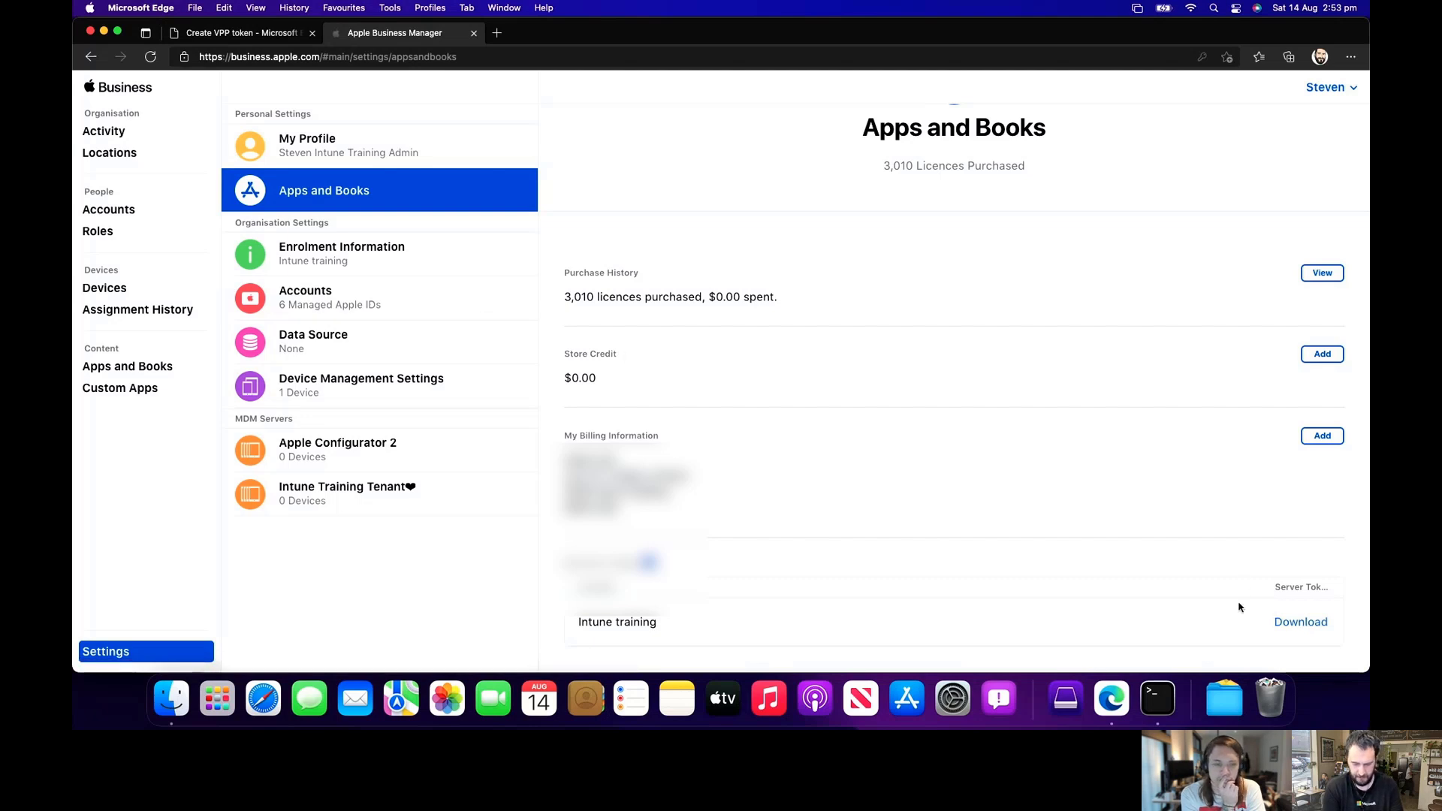
left_click(1281, 625)
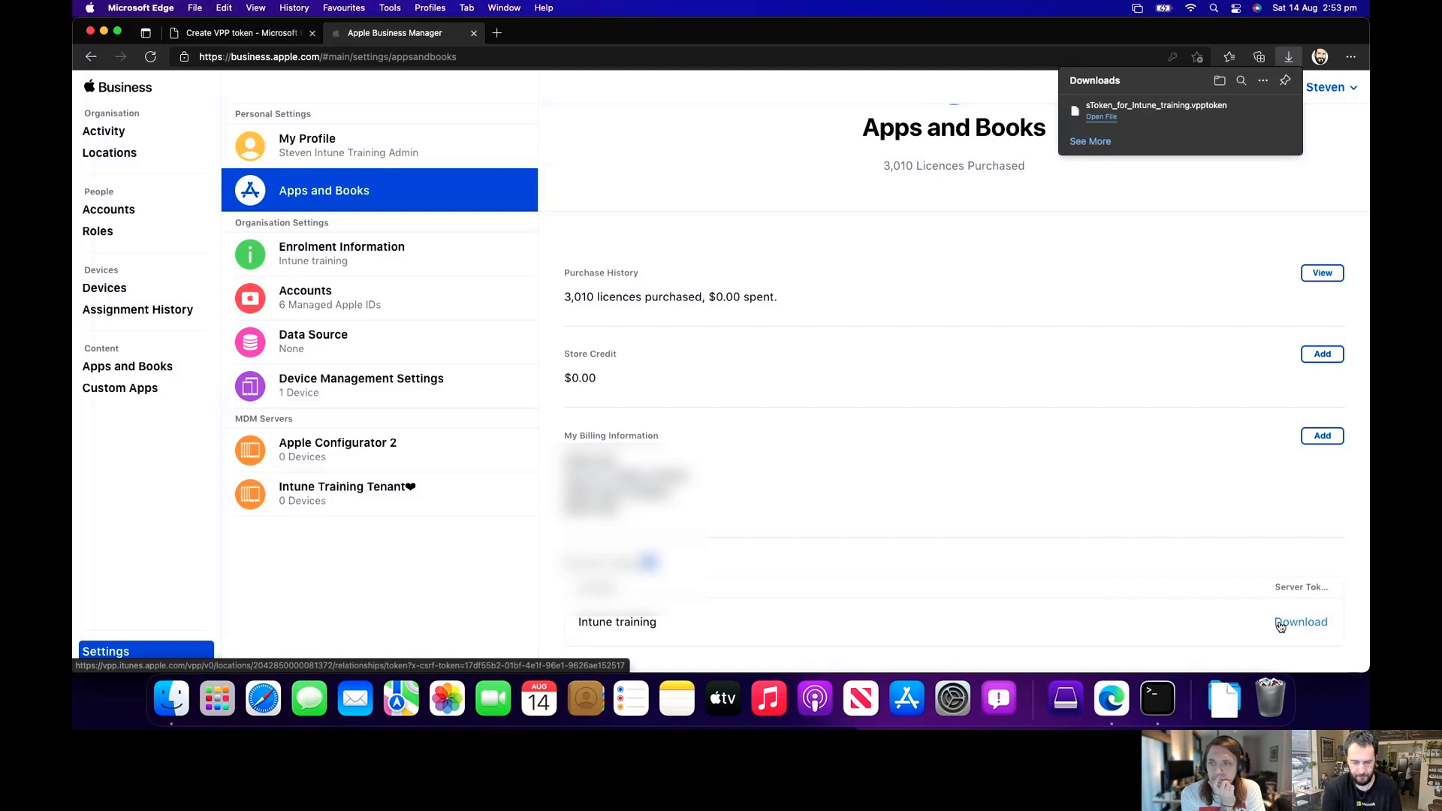
Return to the Create VPP token form and name the token with the colleague's first name followed by "Loves macOS".
left_click(250, 33)
left_click(468, 323)
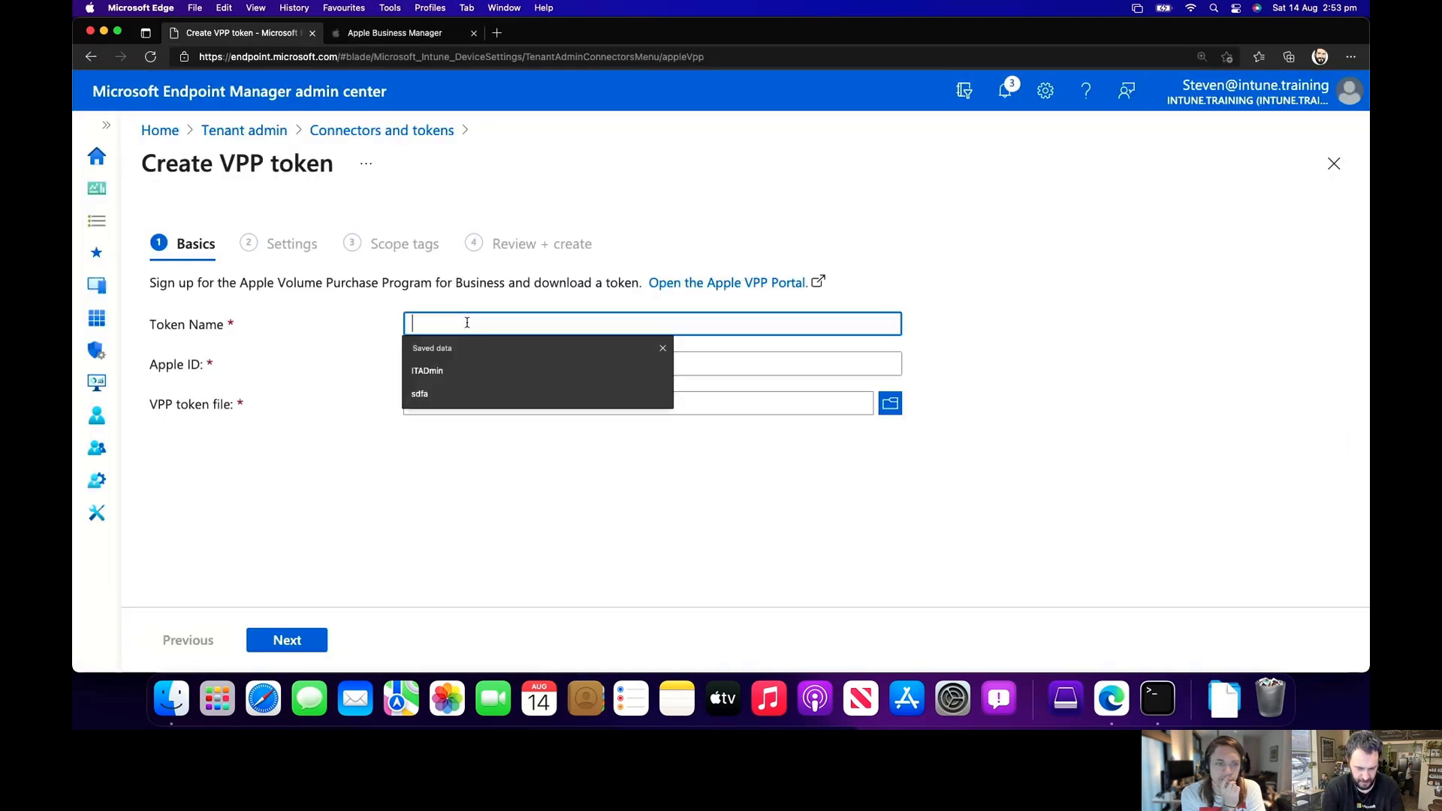
type("Jake")
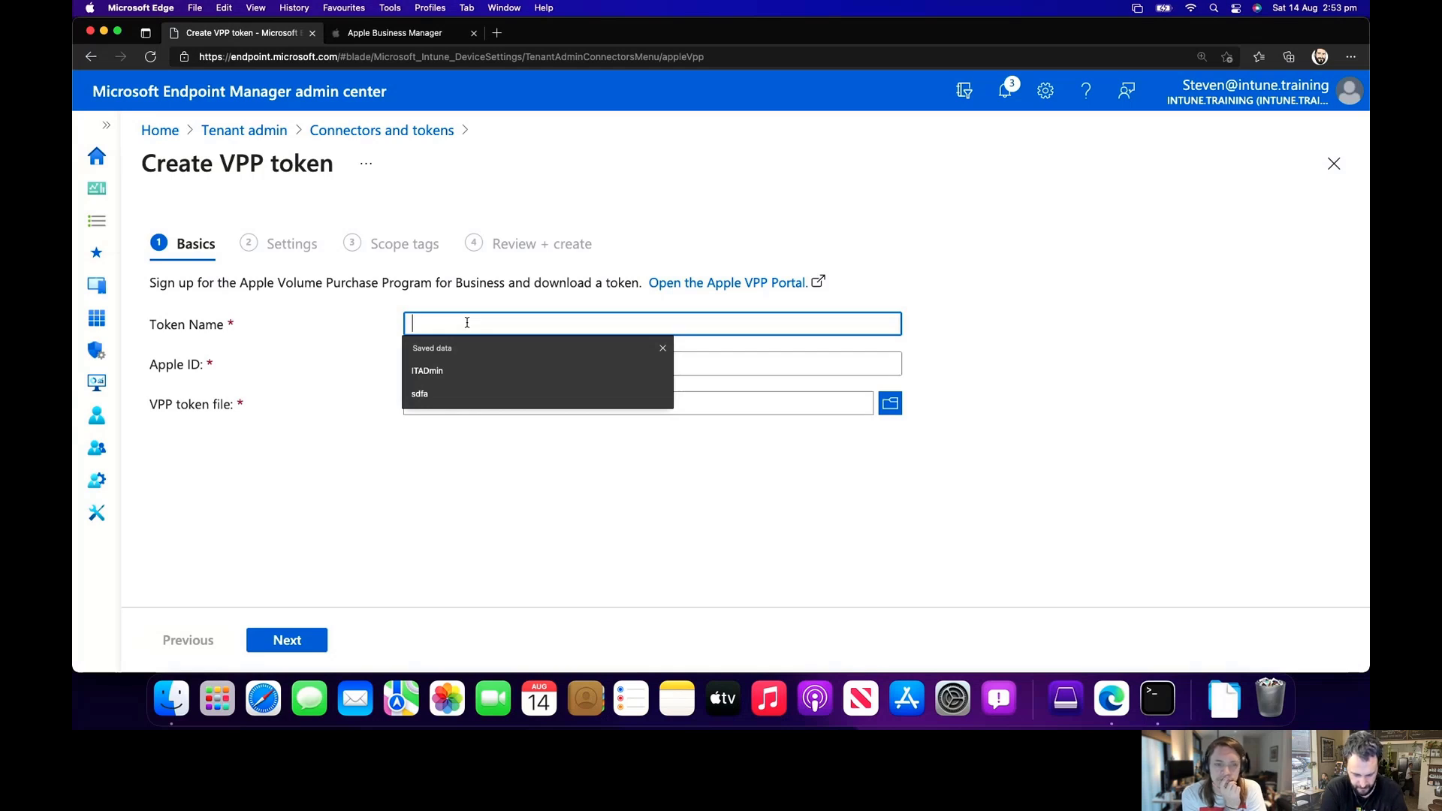
type(" Loves Intune")
key("BackSpace")
key("BackSpace")
key("BackSpace")
key("BackSpace")
key("BackSpace")
key("BackSpace")
type("macOS")
key("Tab")
Enter the administrator's Apple ID for the VPP token.
type("••••••••")
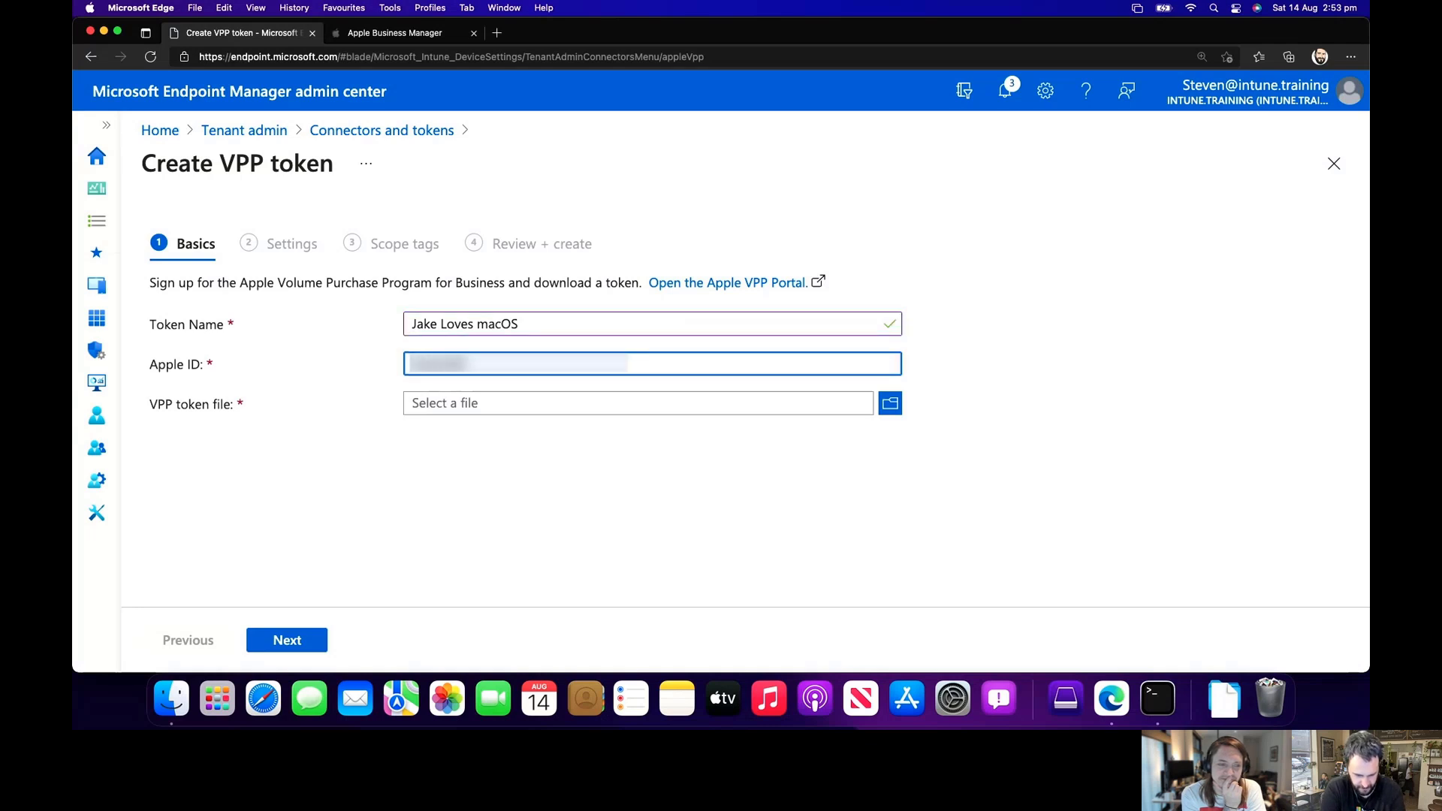
type("•••••••••••••••••••")
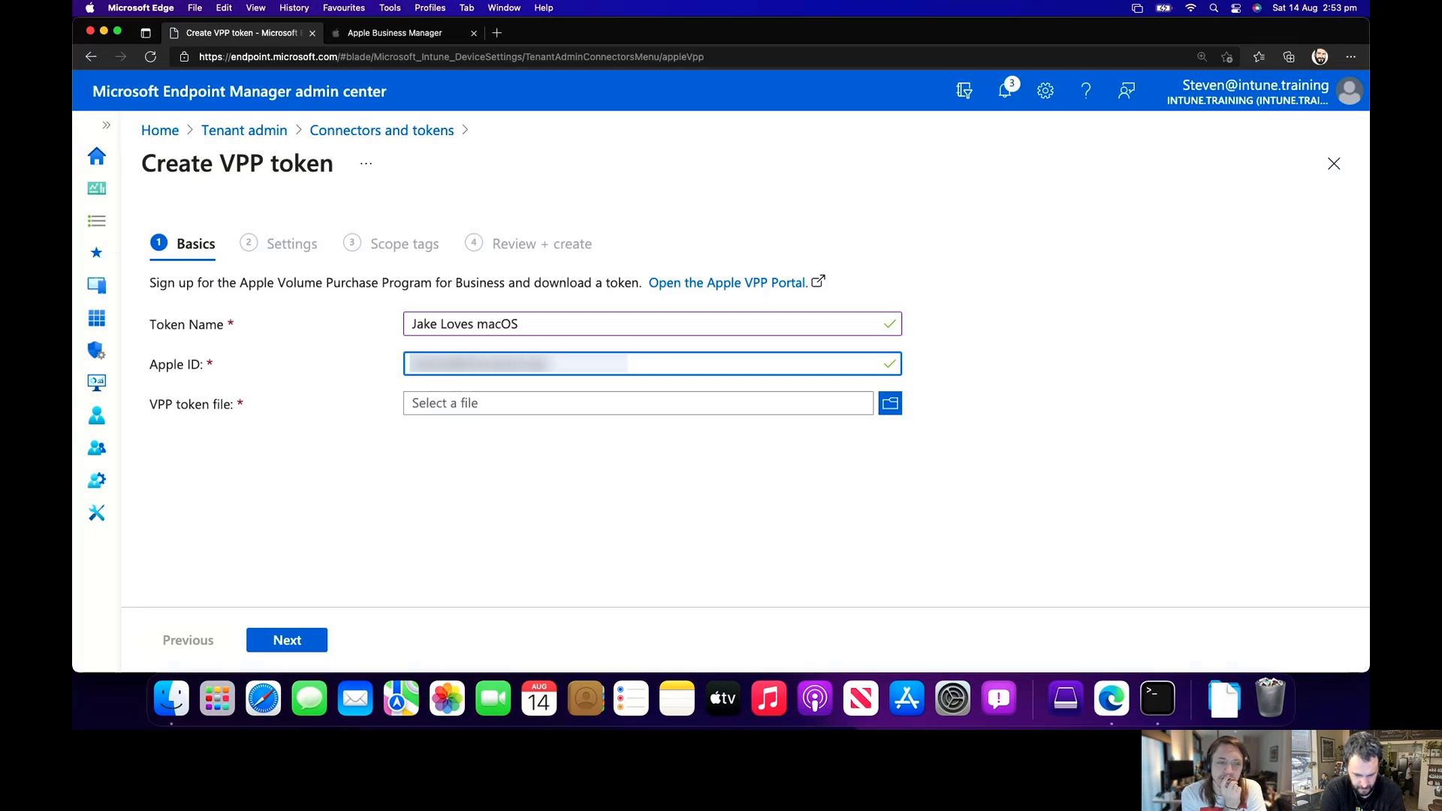
type("••")
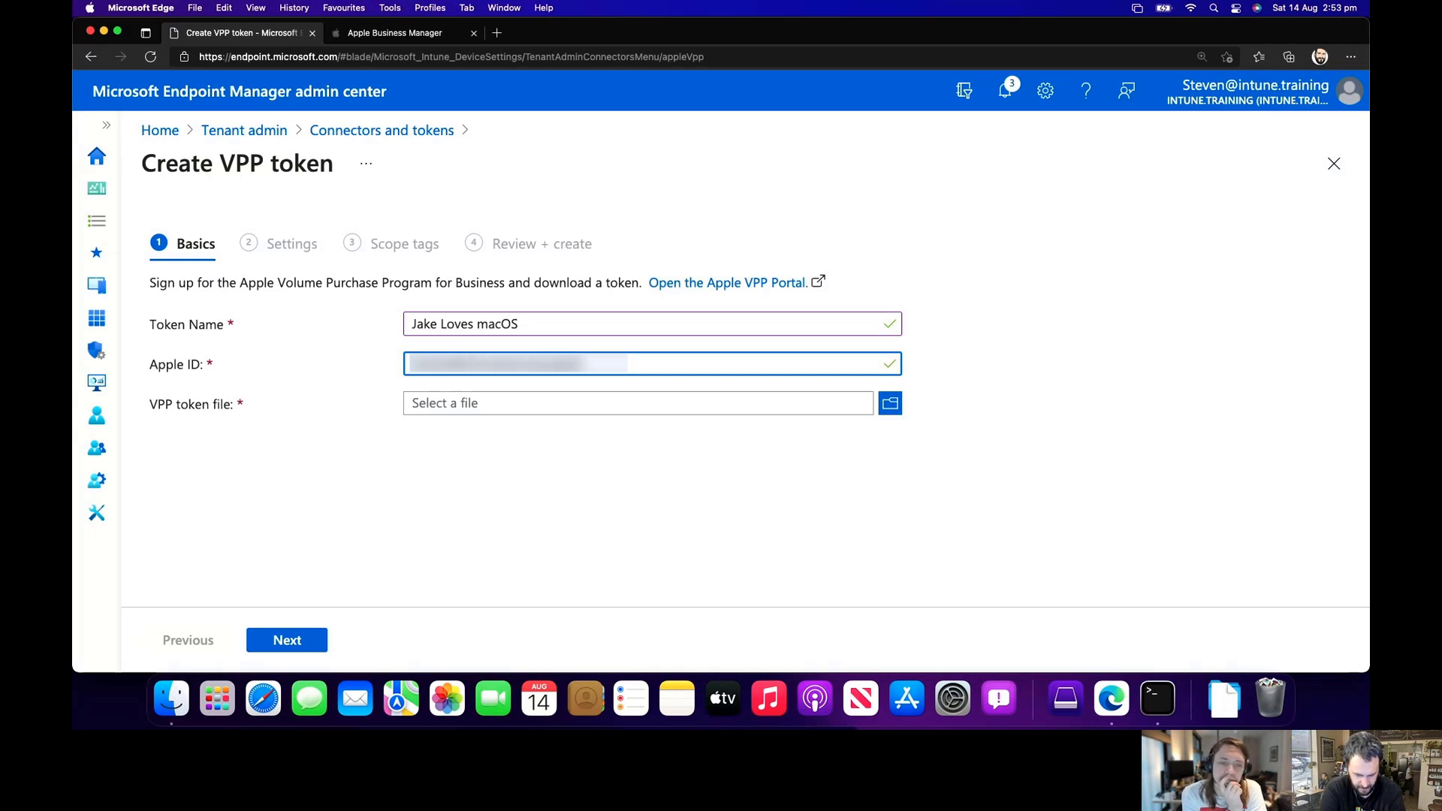
type("••••••")
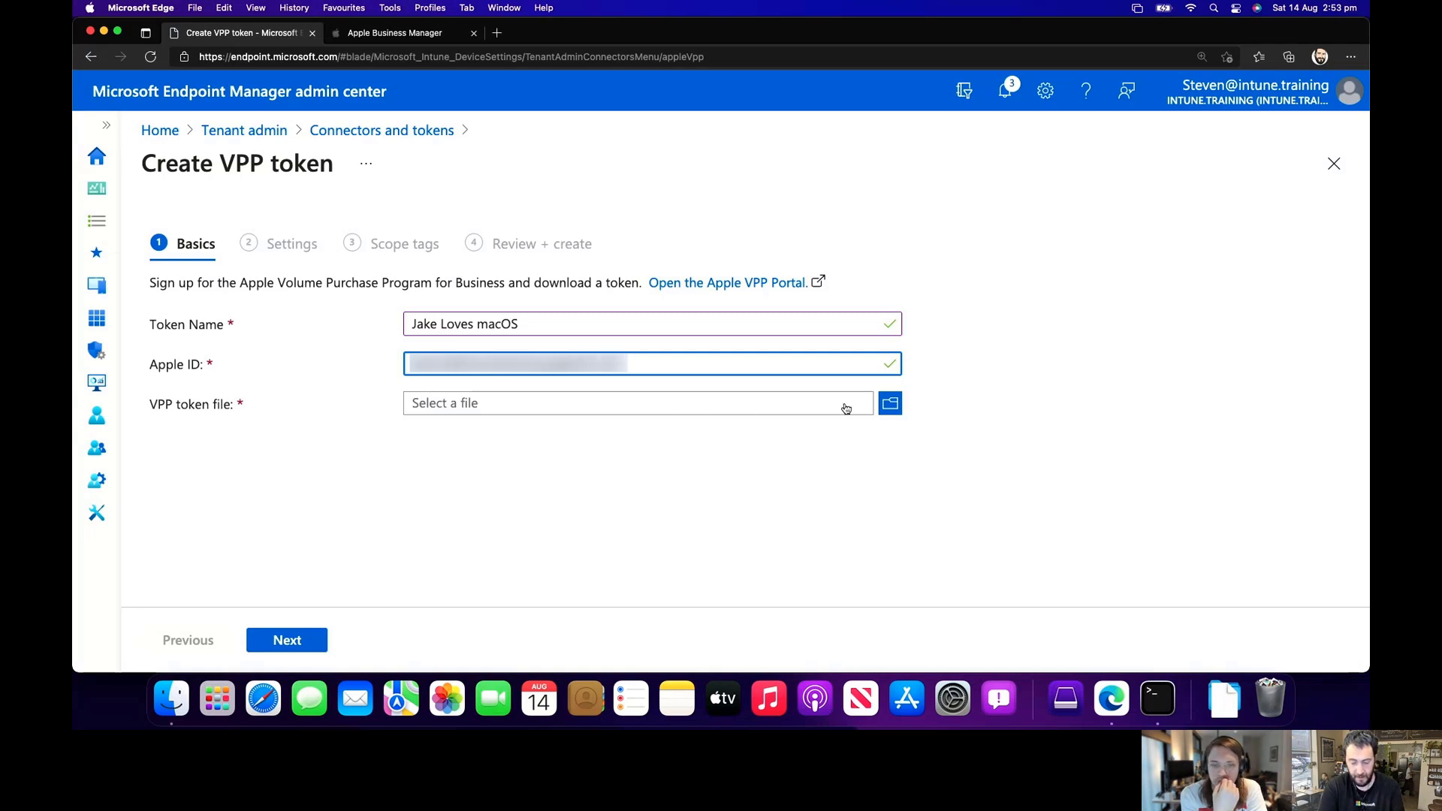
Attach sToken_for_Intune_training.vpptoken from Downloads as the VPP token file and continue to the token settings.
left_click(892, 405)
left_click(892, 405)
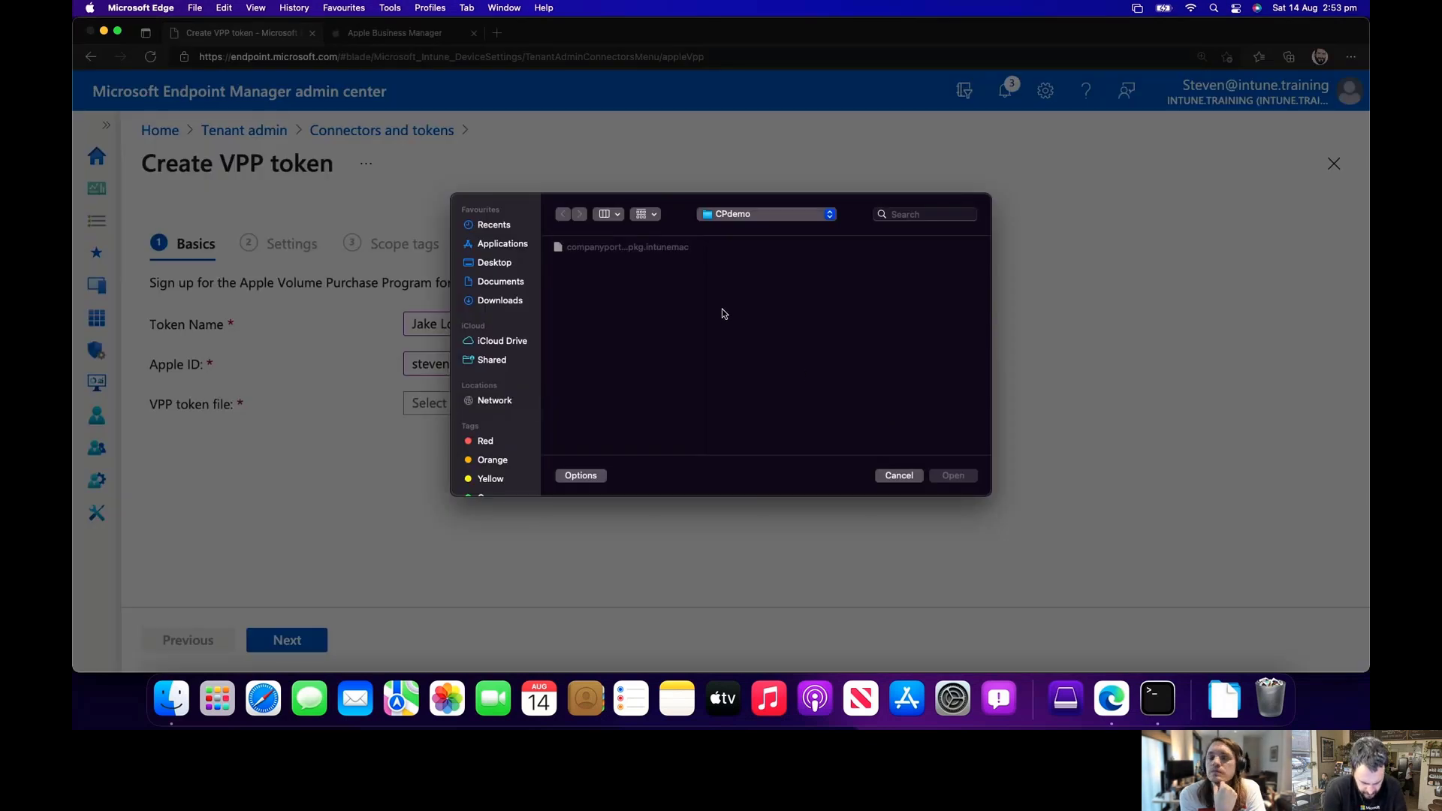
left_click(500, 301)
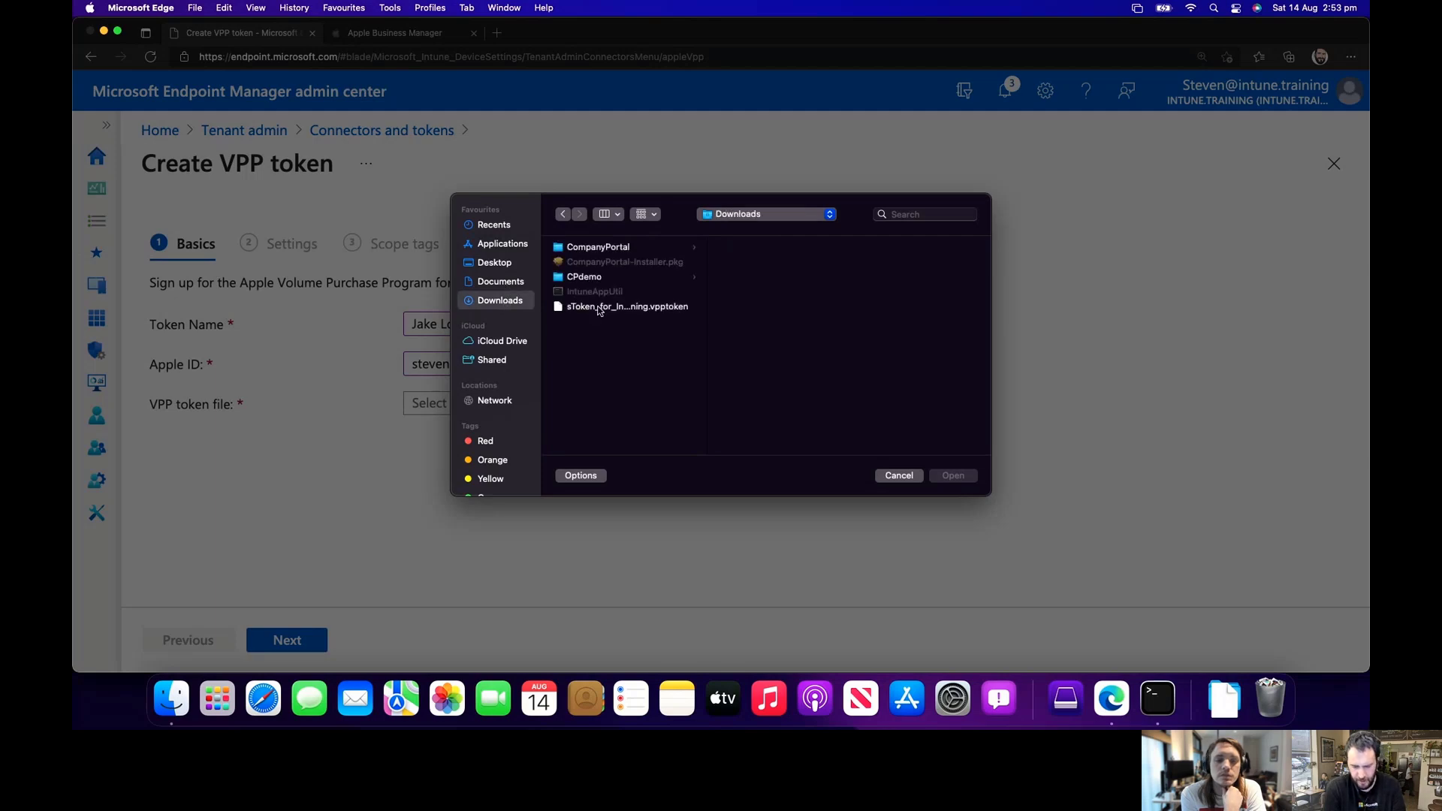
double_click(633, 308)
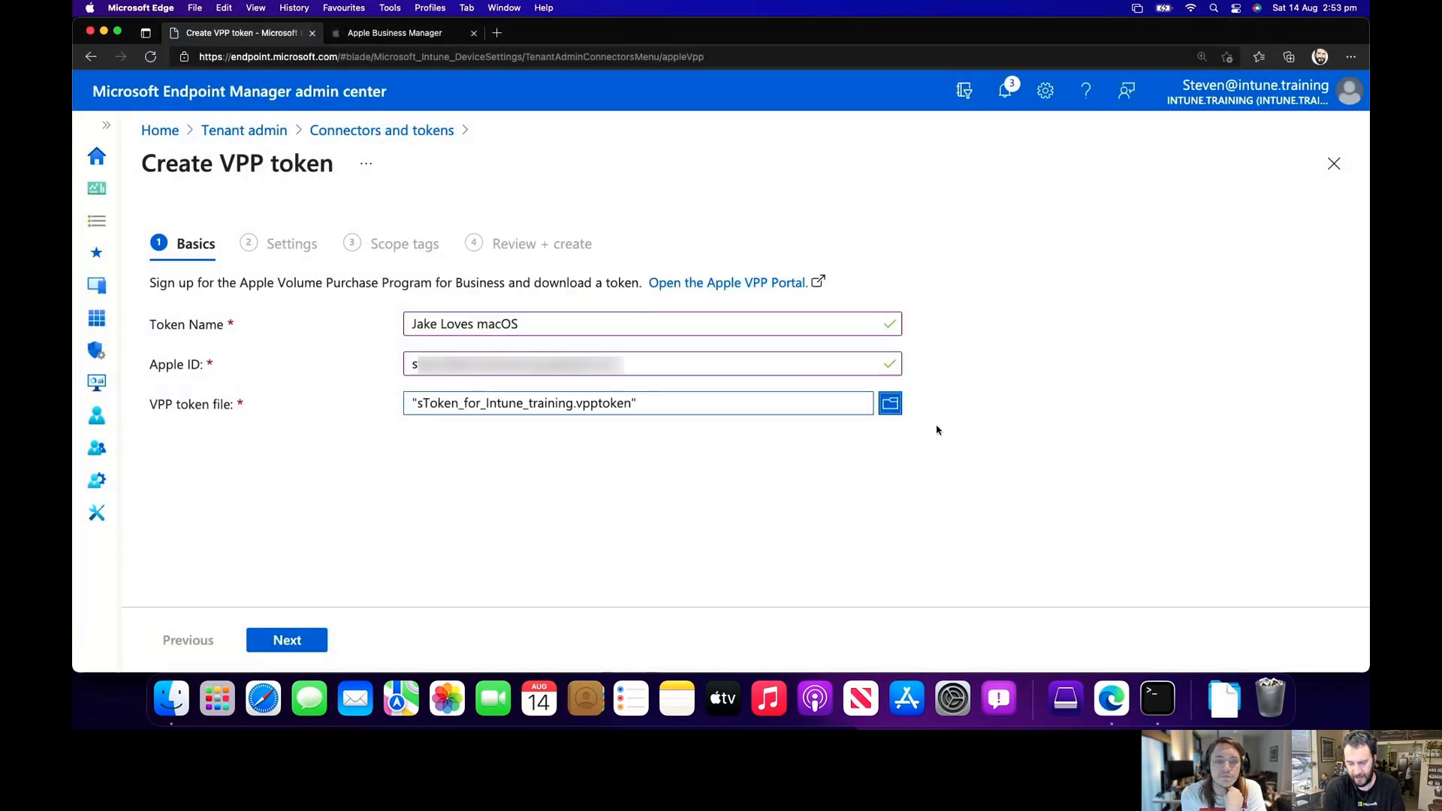
left_click(313, 650)
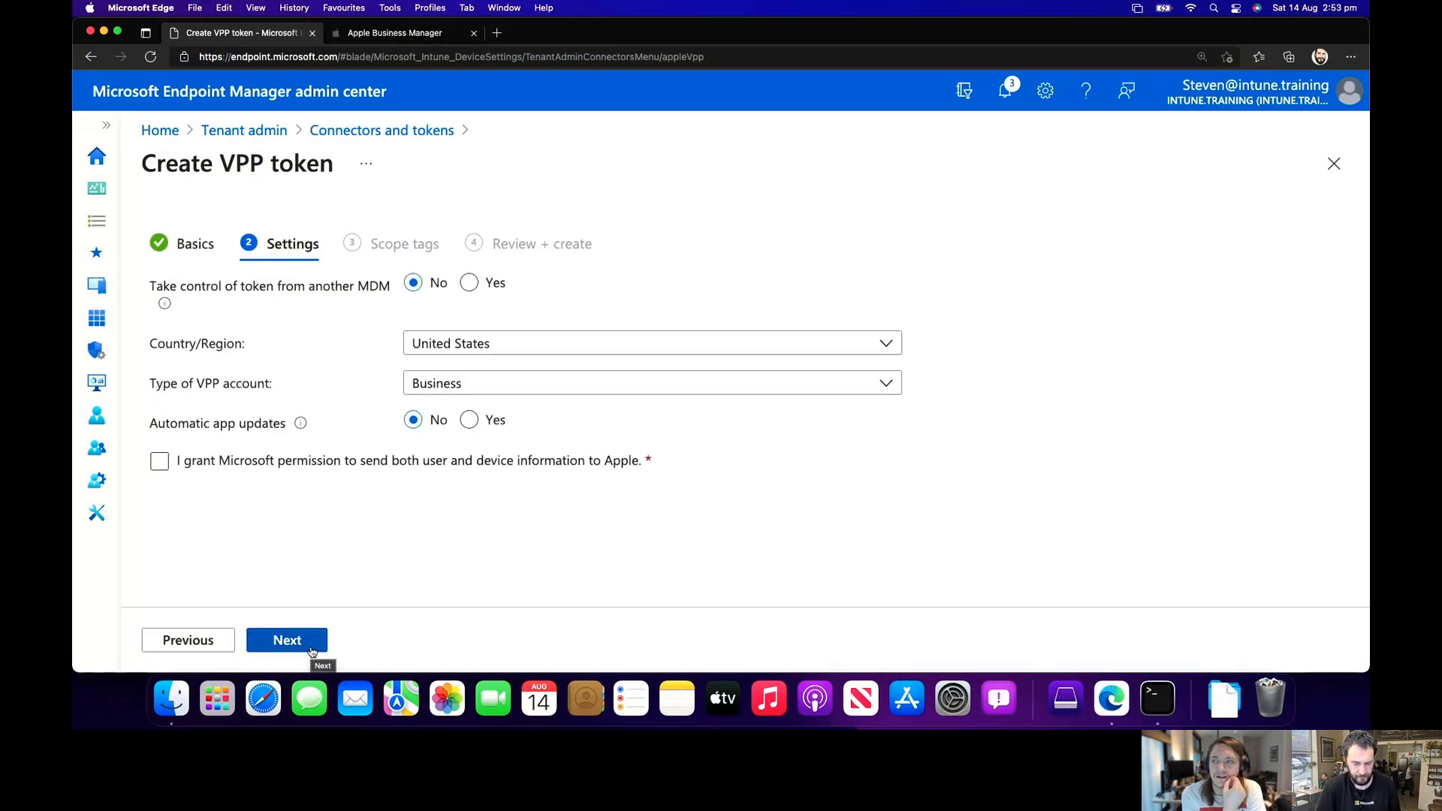
left_click(191, 640)
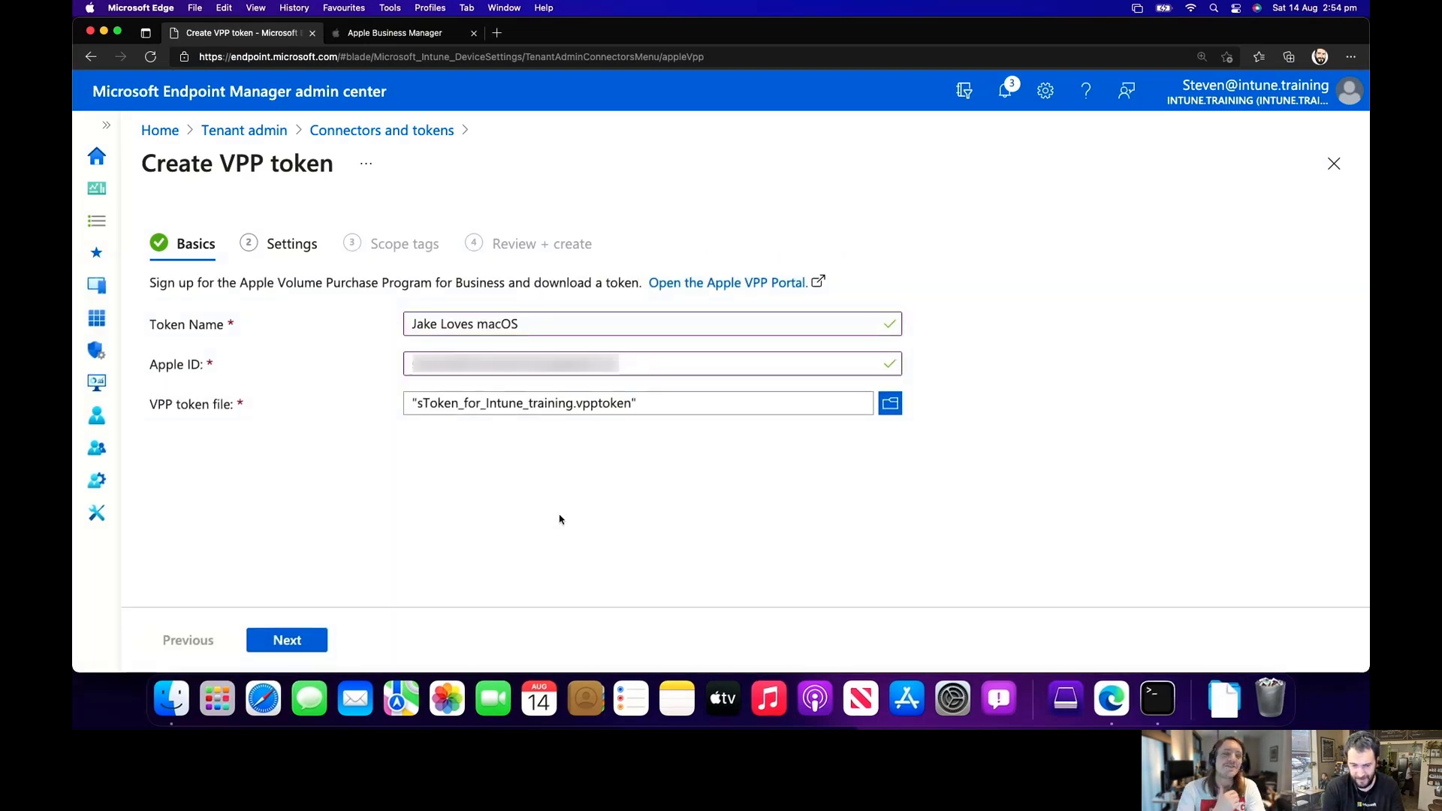
left_click(305, 644)
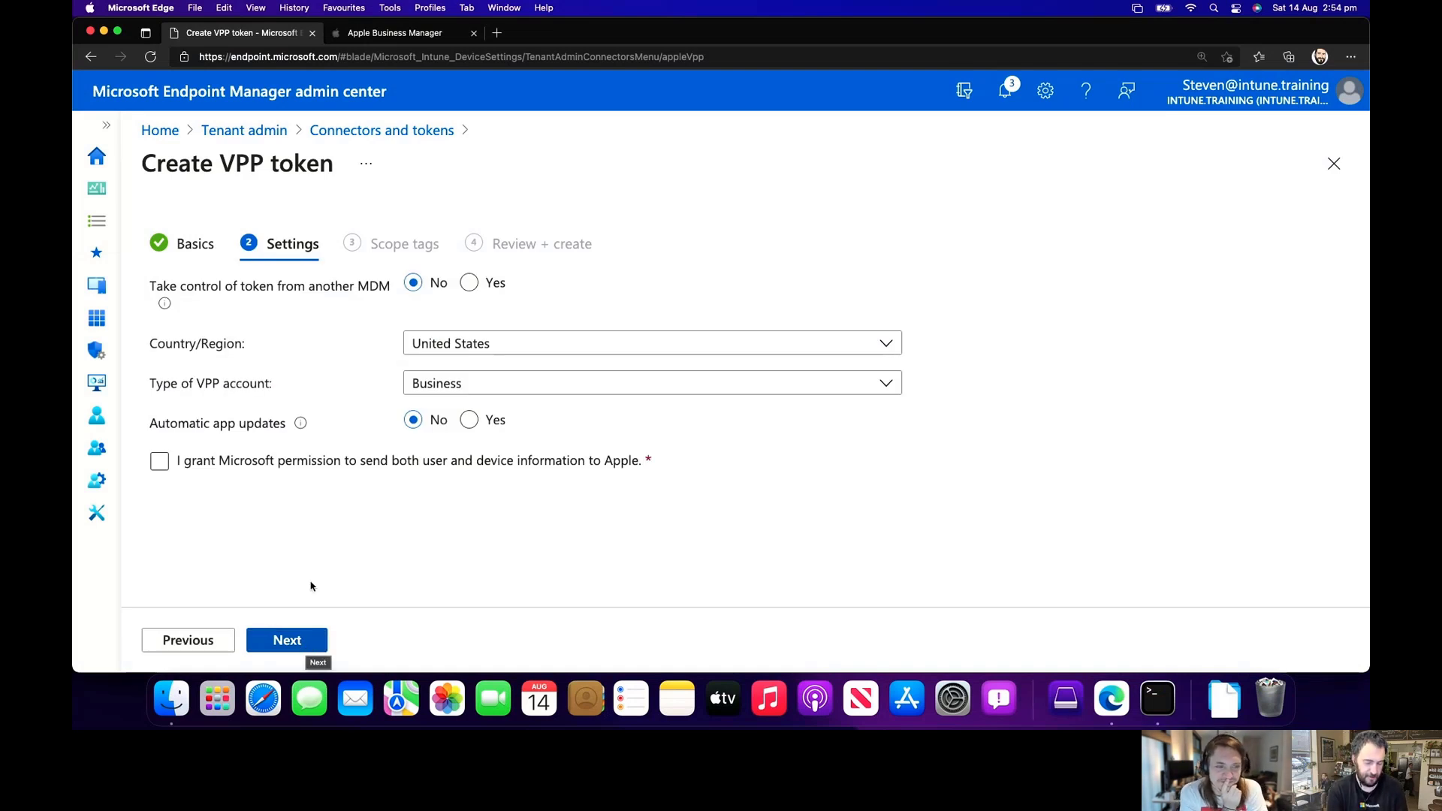
Set the token to take control from another MDM, with Australia as the country and Business as the VPP account type.
left_click(469, 284)
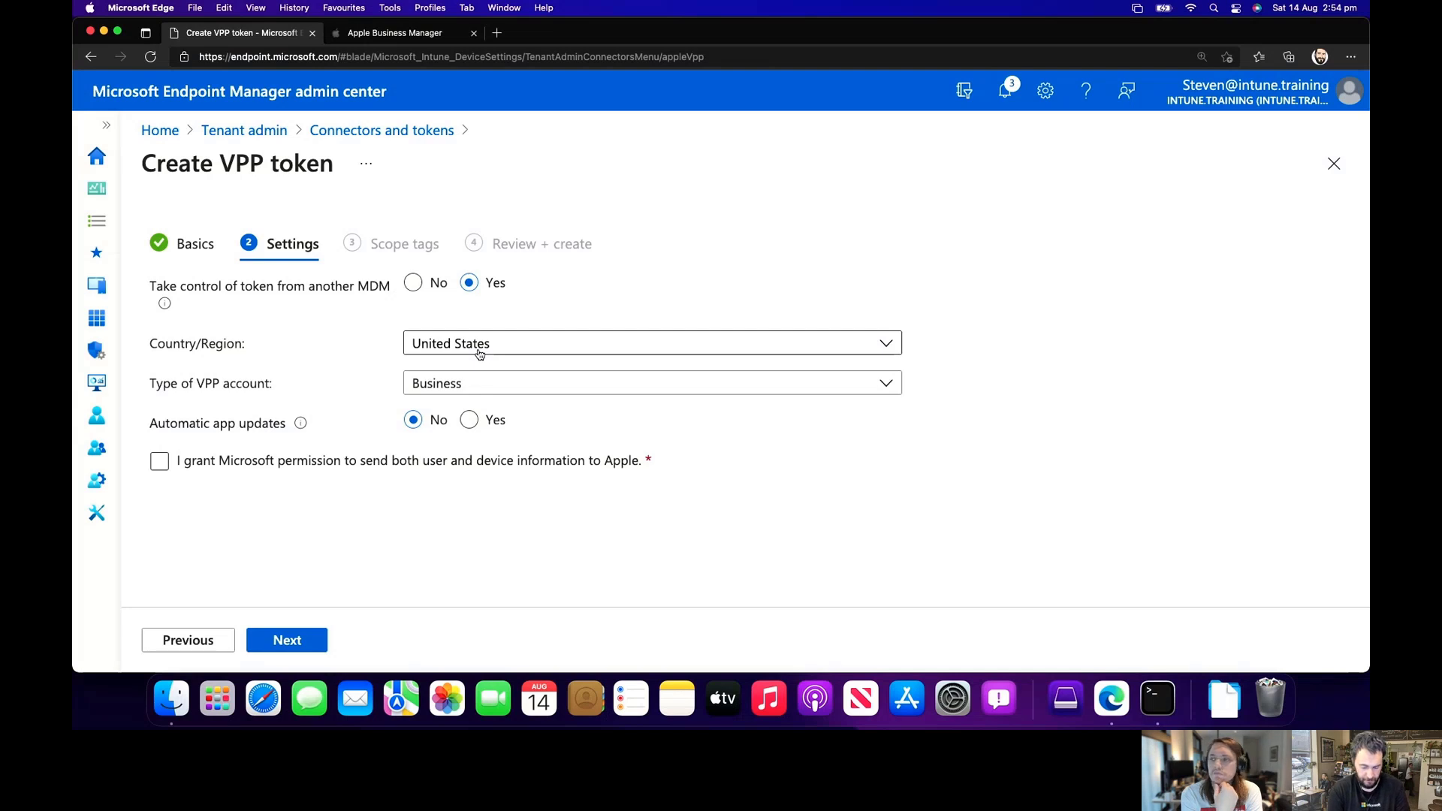
left_click(480, 349)
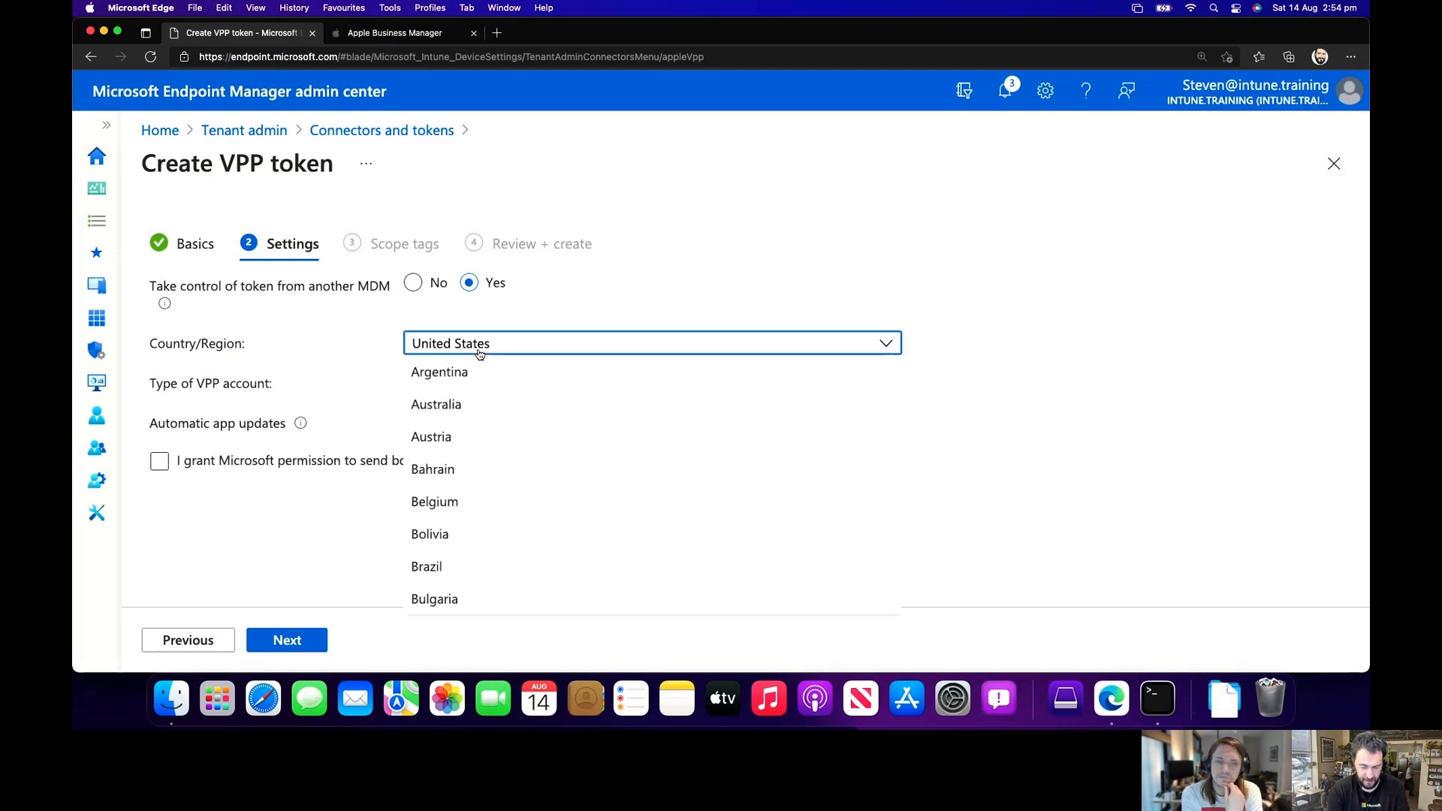
left_click(457, 407)
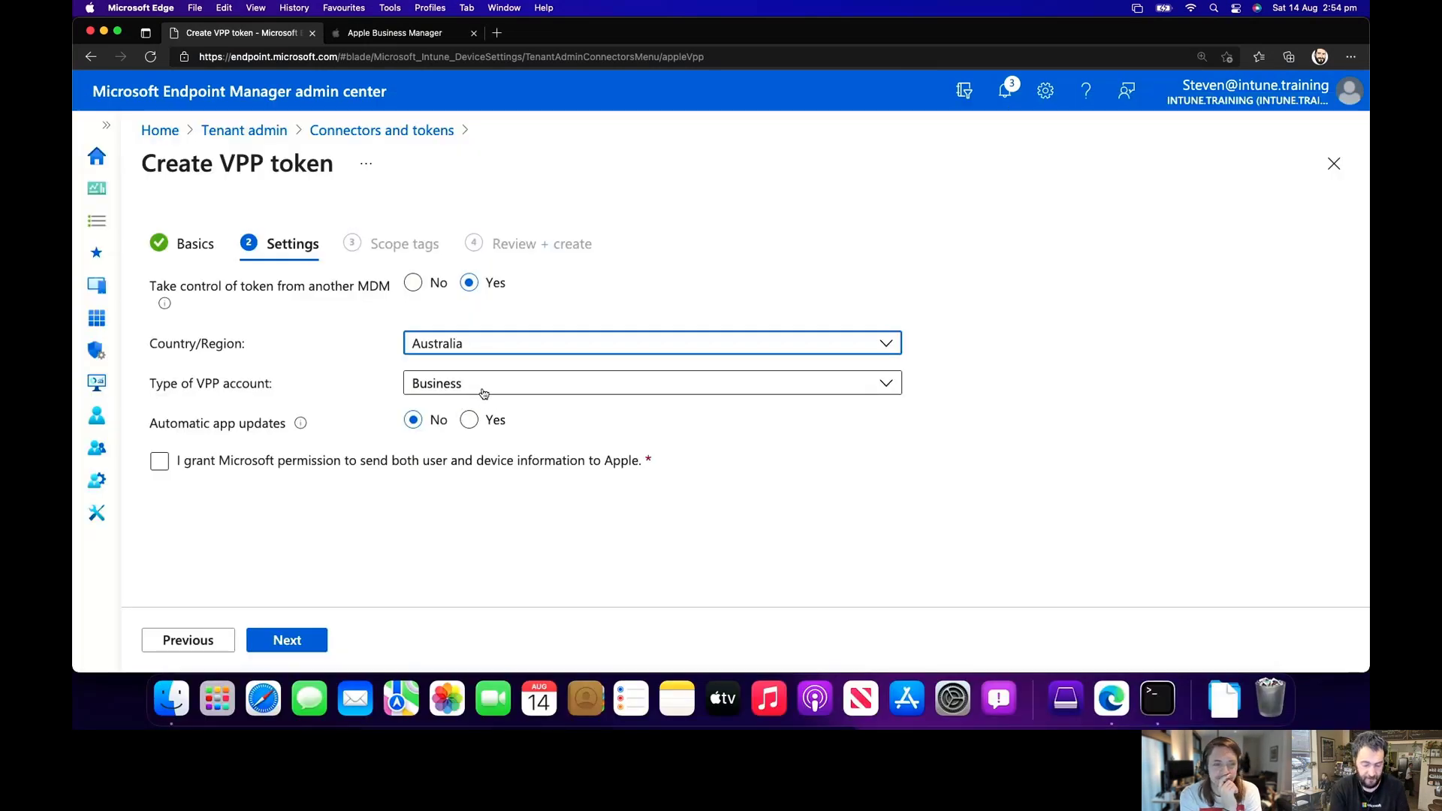
left_click(483, 393)
left_click(483, 392)
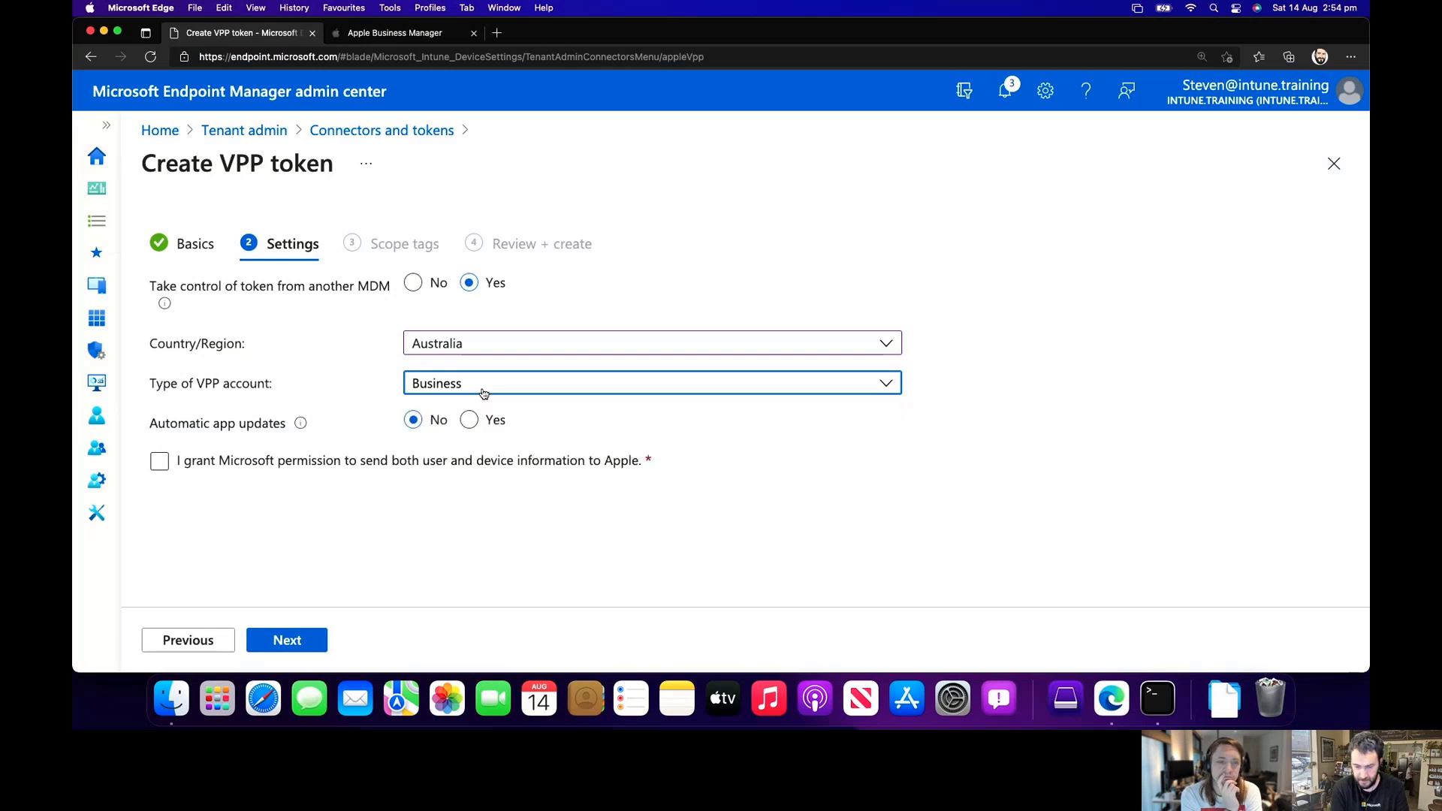
Enable automatic app updates and grant Microsoft permission to send user and device information to Apple.
left_click(507, 466)
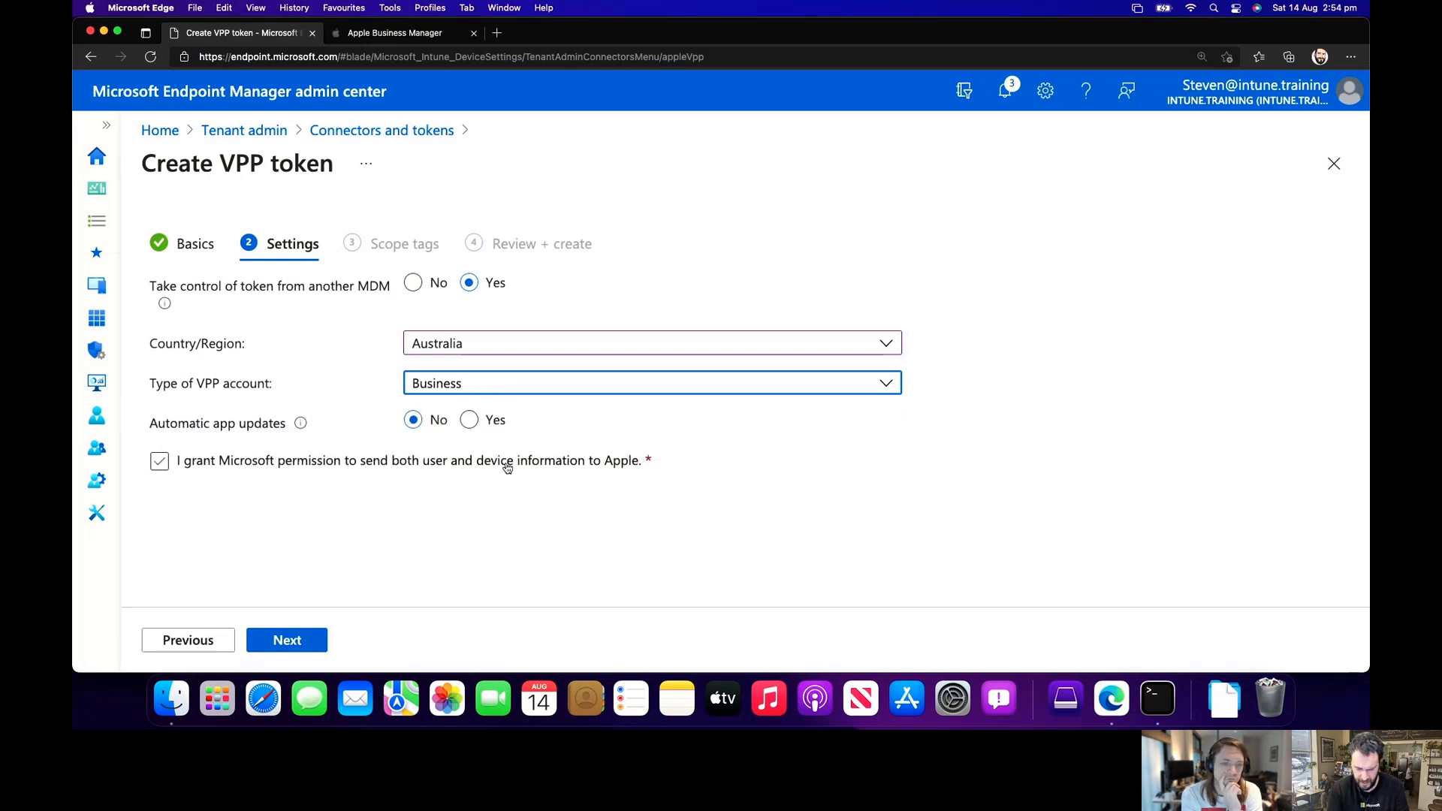
left_click(470, 422)
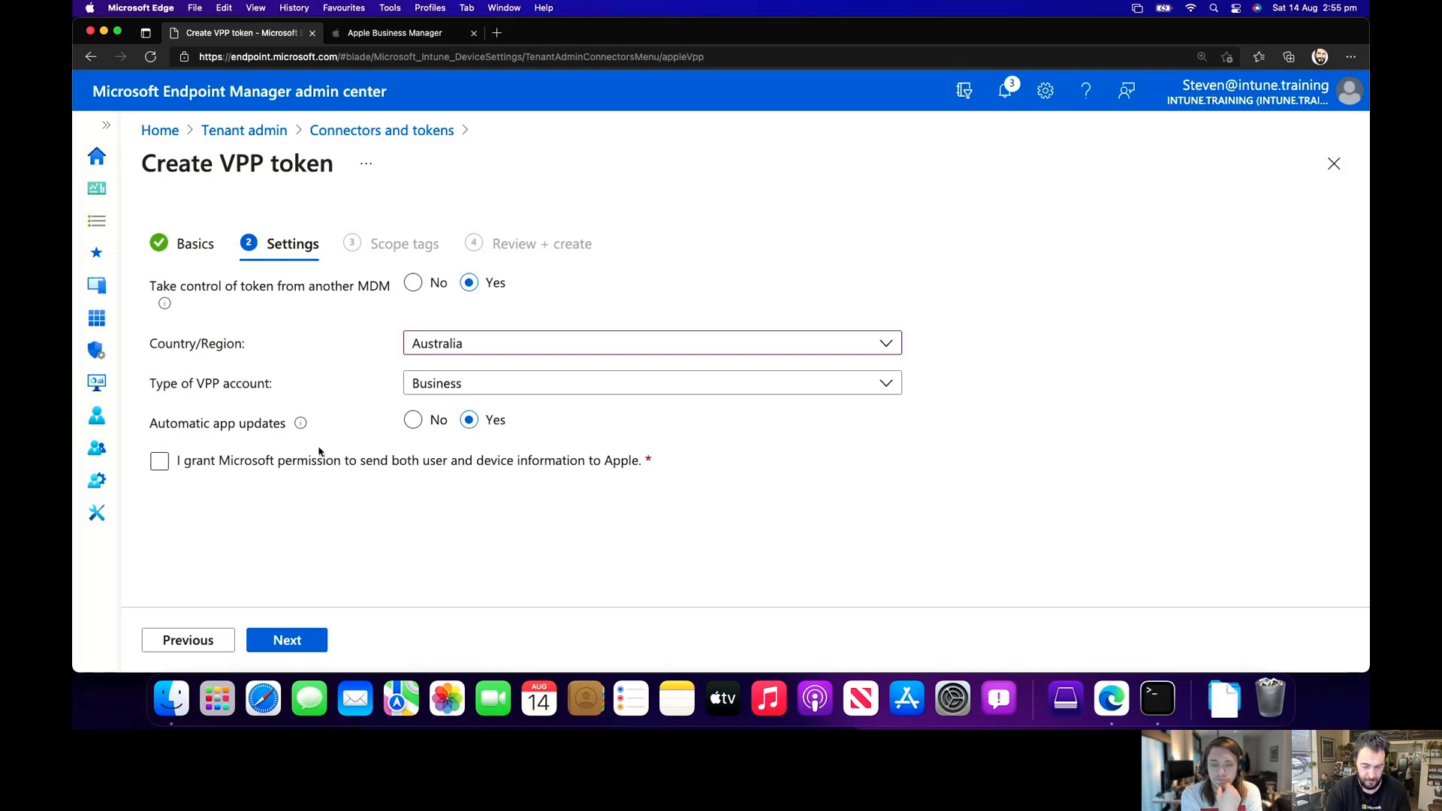
left_click(186, 467)
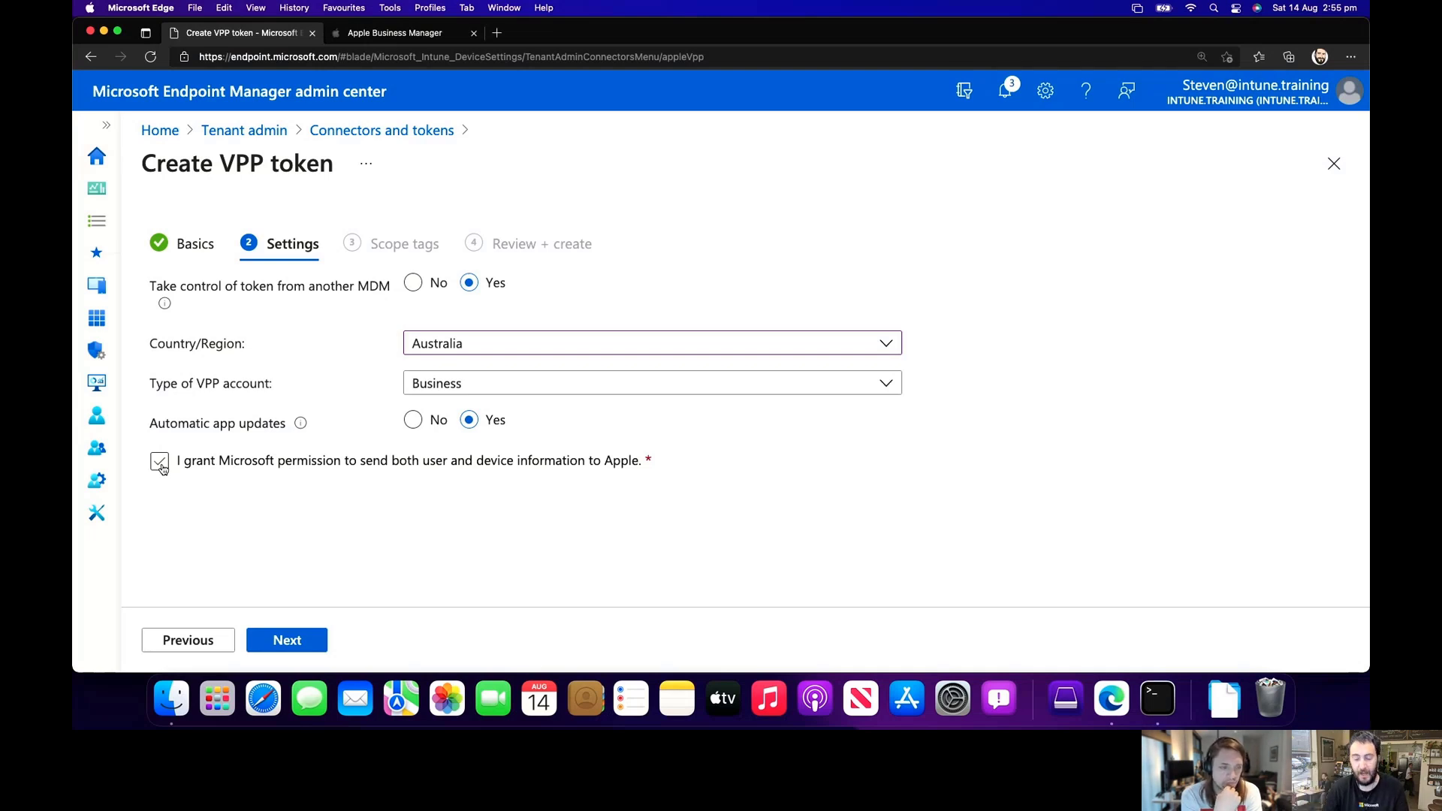
left_click(160, 464)
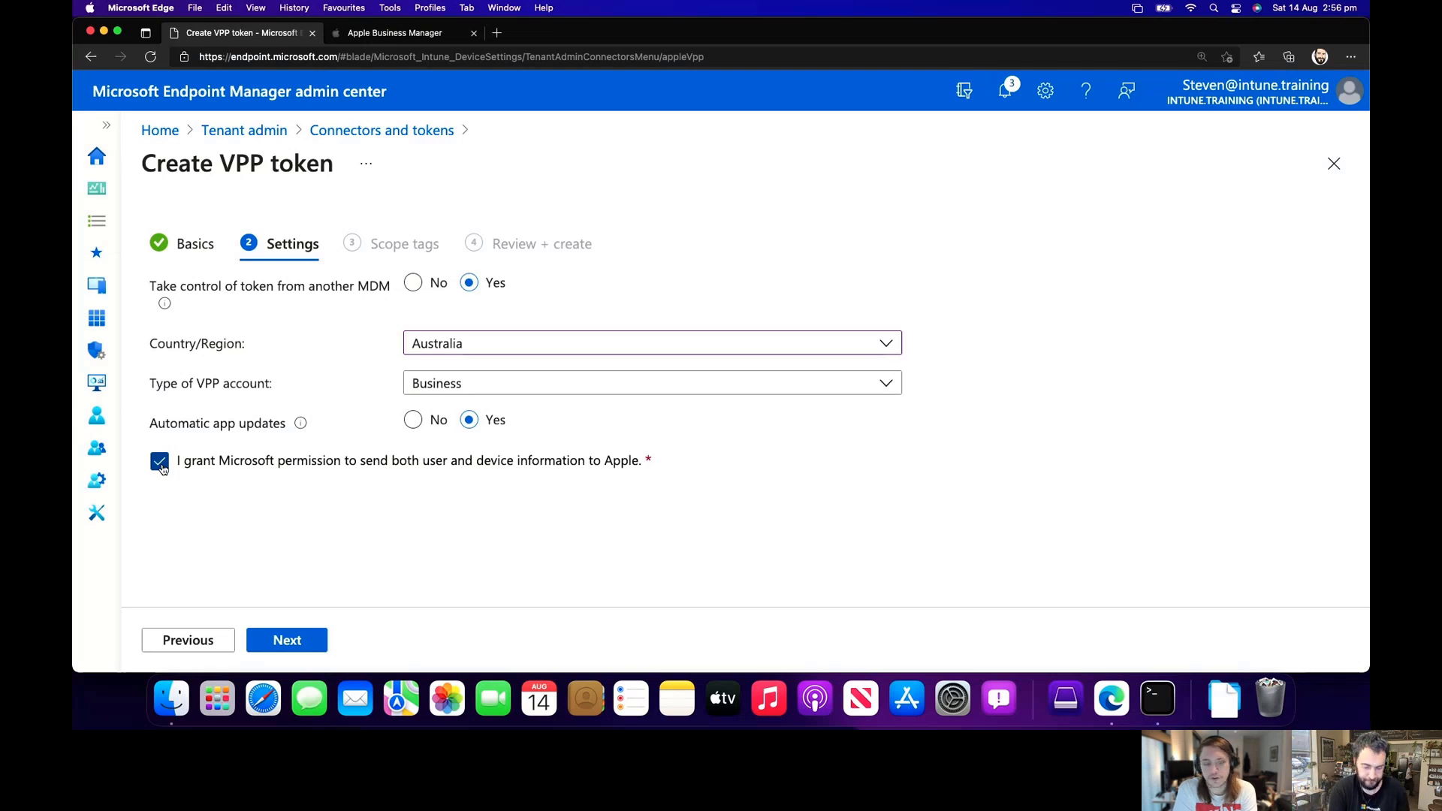
Keep the Default scope tag and create the VPP token.
left_click(299, 648)
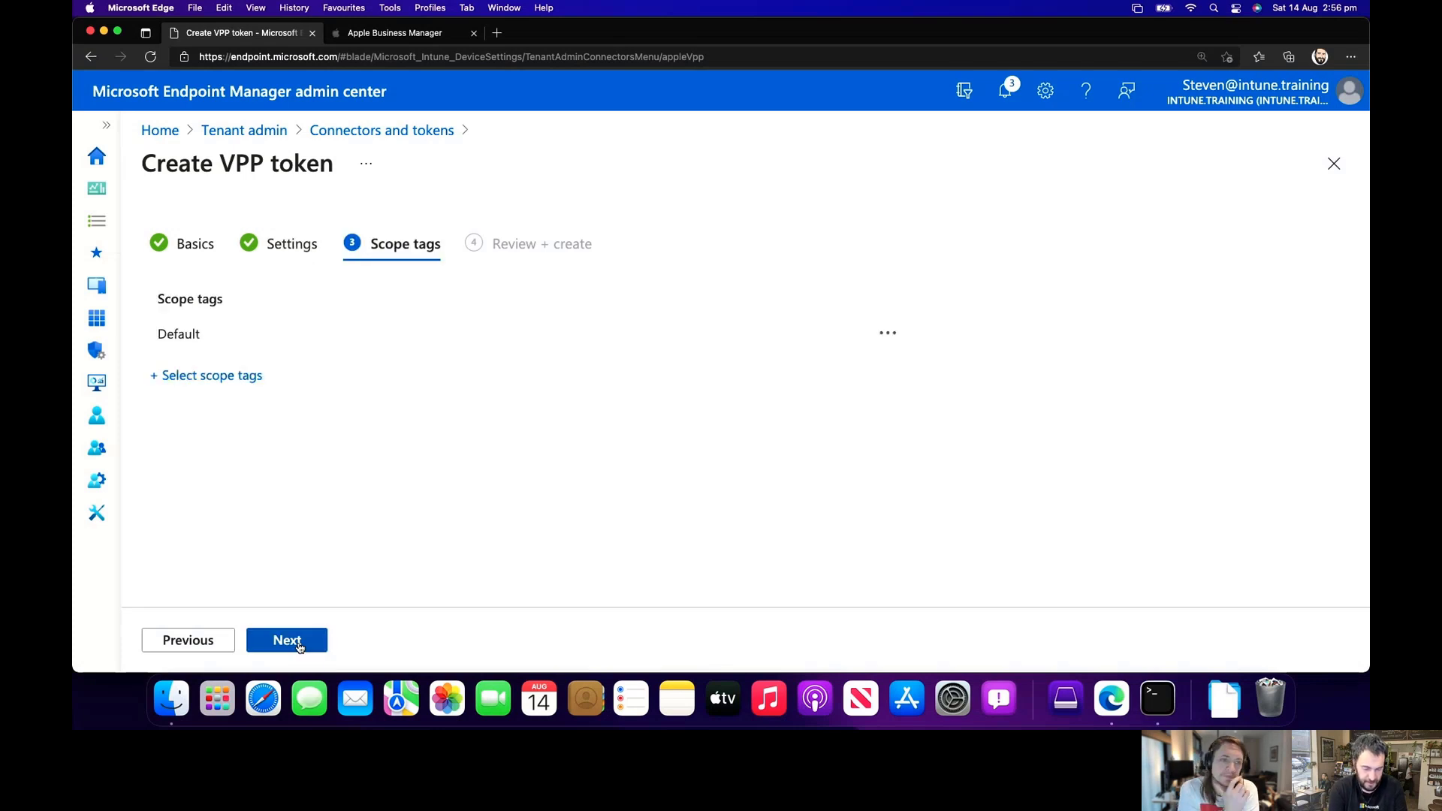
left_click(299, 648)
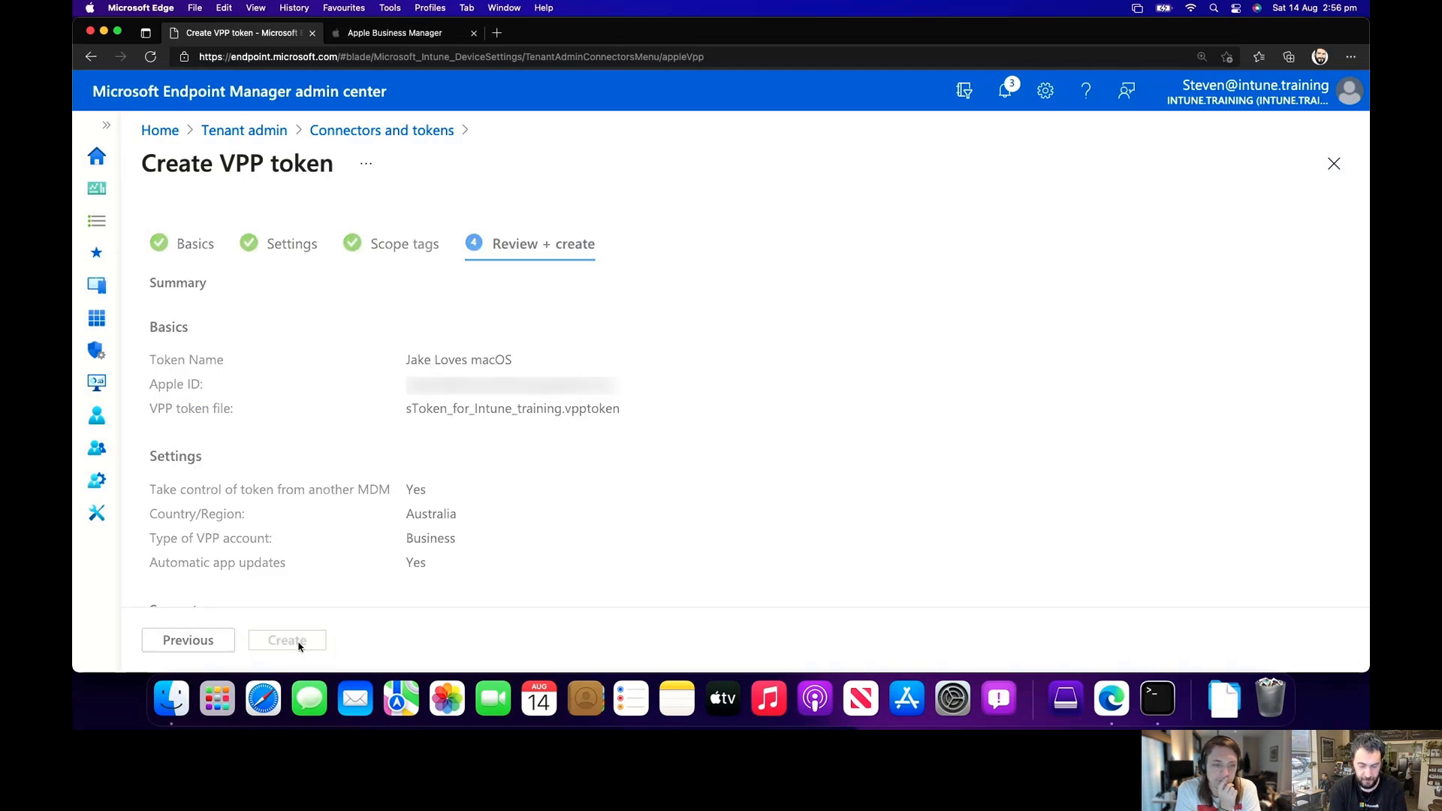
left_click(299, 645)
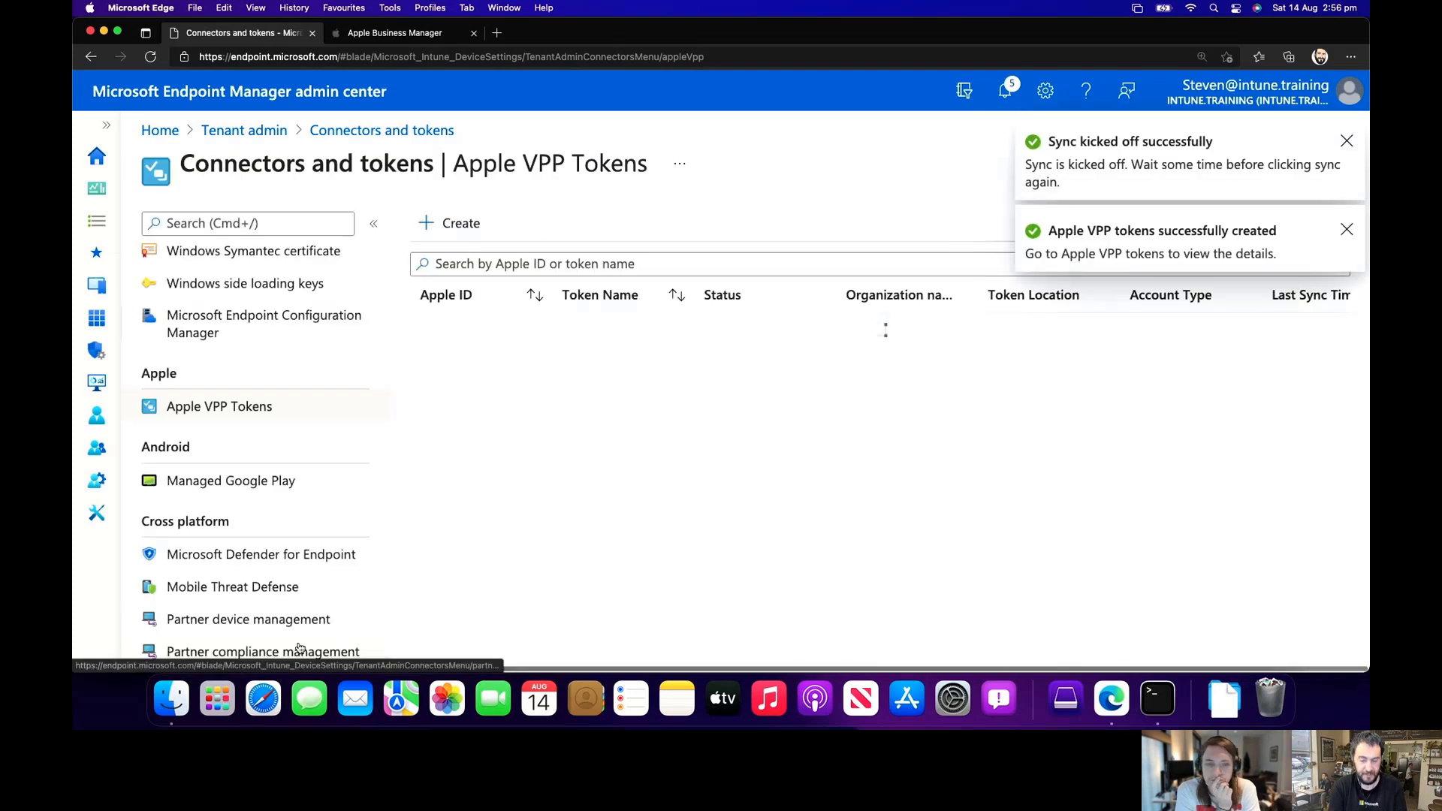